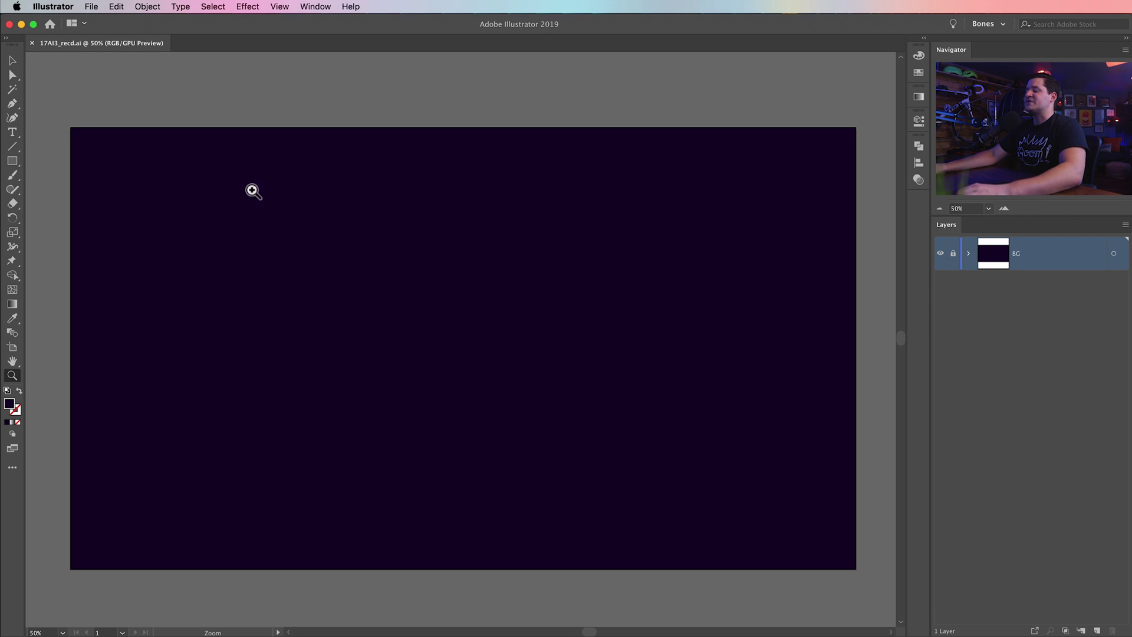
# - Create Layer 2 as a new empty layer above the locked BG layer
pyautogui.press('v')
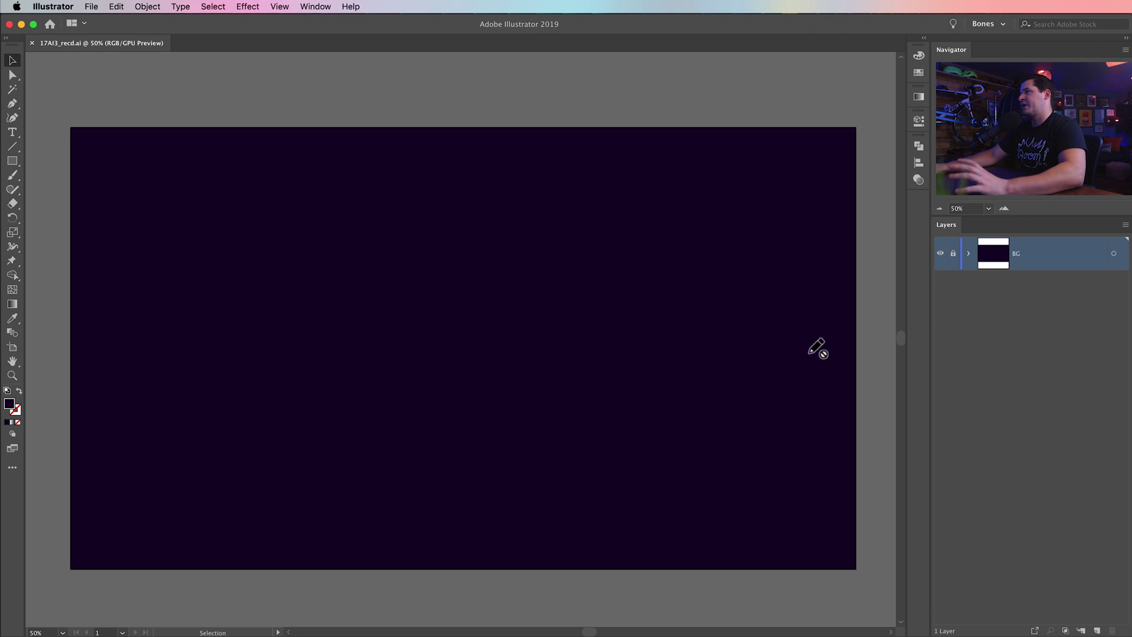
pyautogui.click(1097, 630)
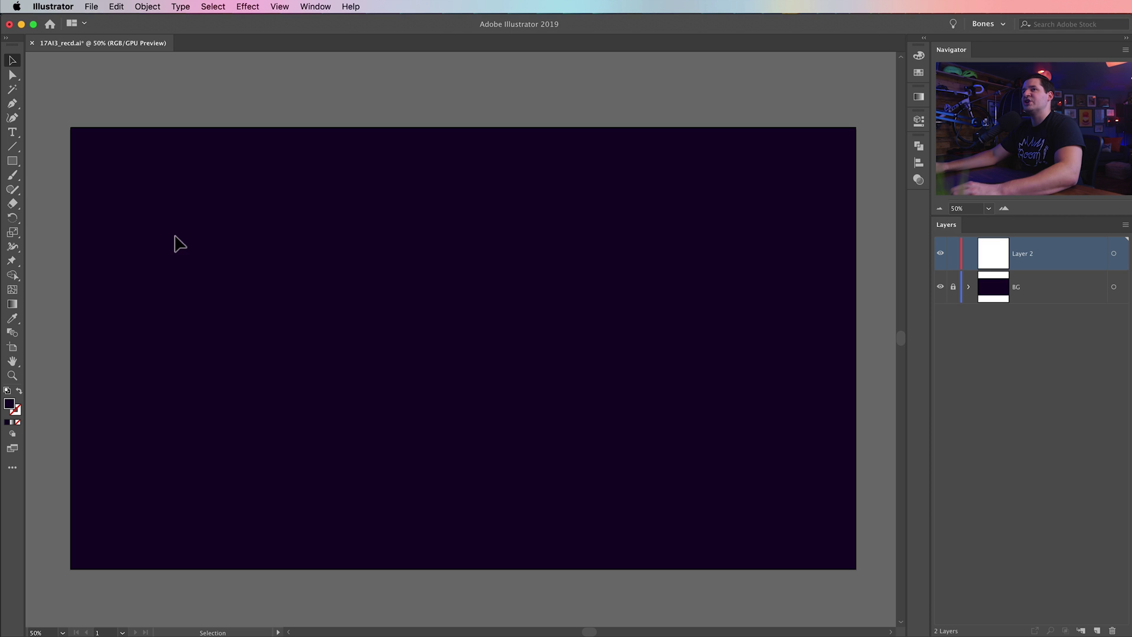
# - Draw a six-sided hexagon with a 900 px radius using the Polygon tool
pyautogui.moveTo(14, 164); pyautogui.dragTo(89, 200)
pyautogui.click(390, 296)
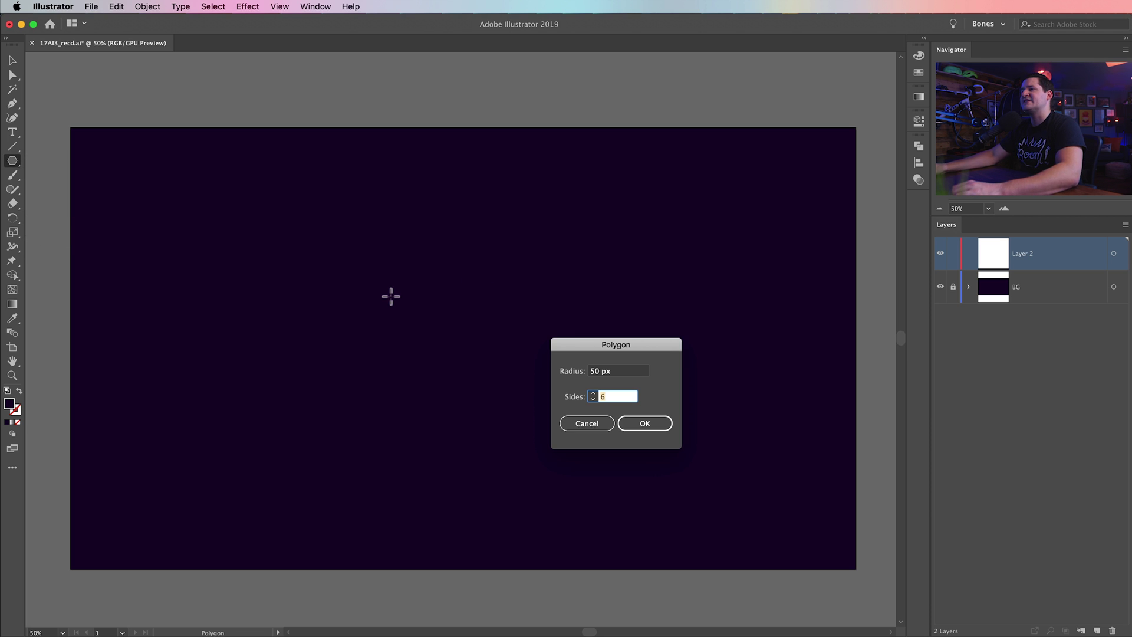
pyautogui.click(570, 316)
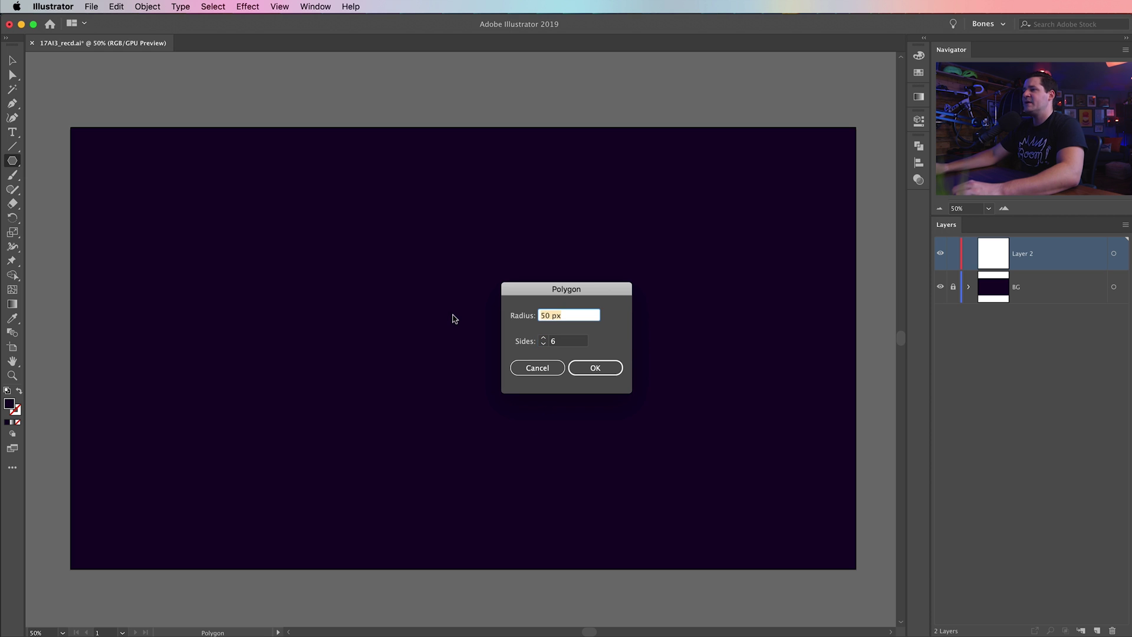
pyautogui.write('900')
pyautogui.press('Tab')
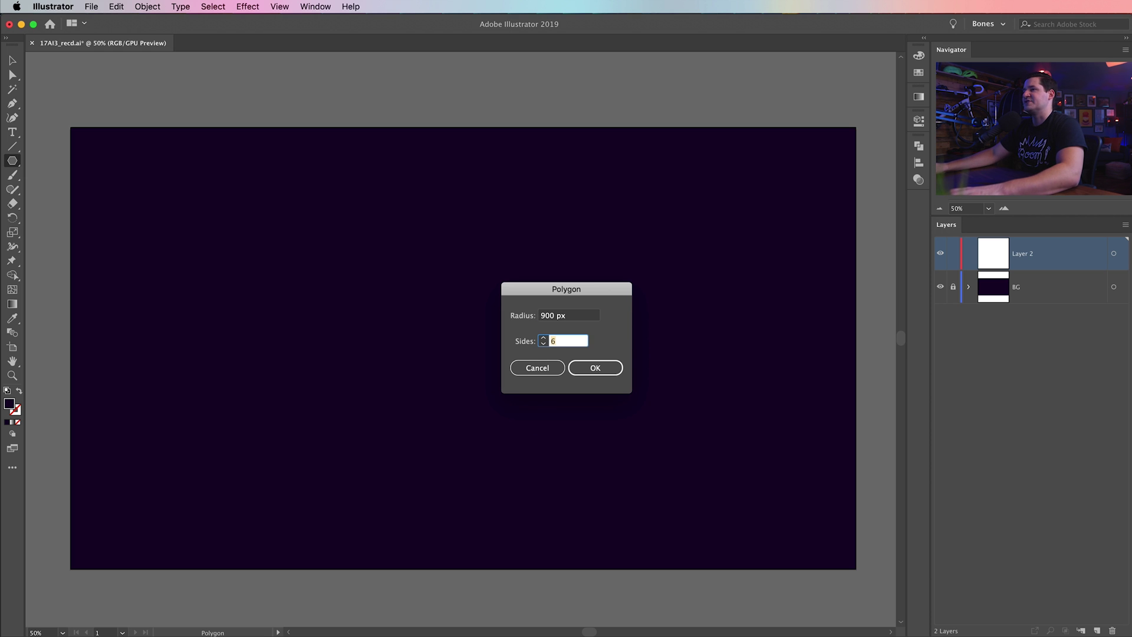
pyautogui.click(610, 368)
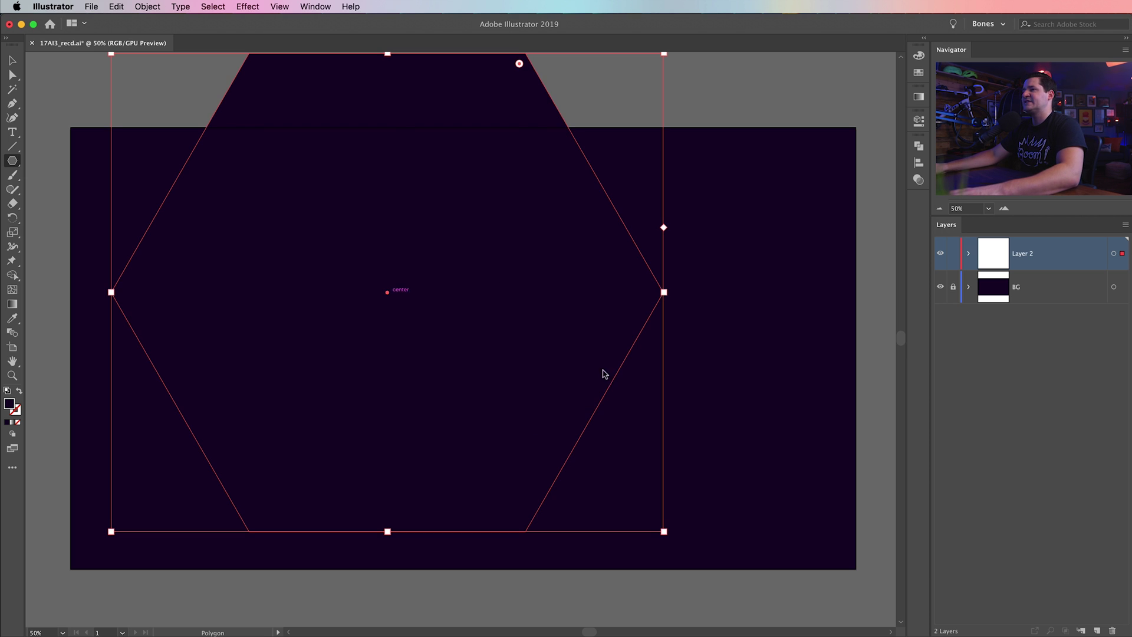
# - Move the hexagon into position on the artboard
pyautogui.press('v')
pyautogui.moveTo(457, 210); pyautogui.dragTo(546, 261)
pyautogui.press('super+minus')
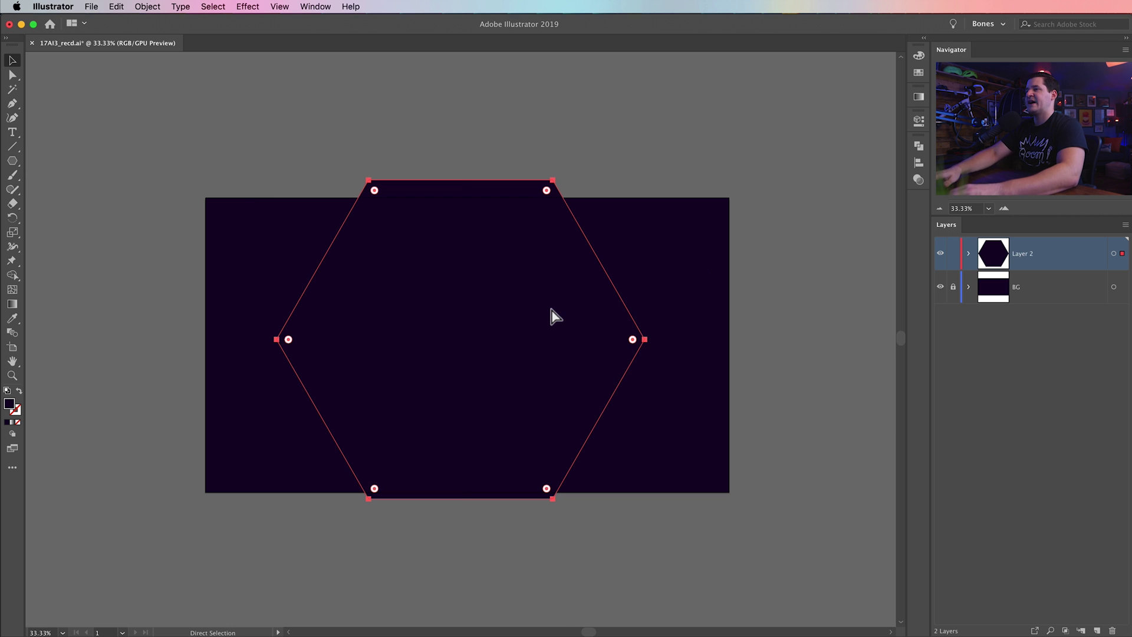
pyautogui.moveTo(532, 377); pyautogui.dragTo(534, 276)
pyautogui.moveTo(556, 218); pyautogui.dragTo(531, 260)
pyautogui.moveTo(498, 407)
pyautogui.mouseDown()
pyautogui.moveTo(495, 465)
pyautogui.moveTo(503, 401)
pyautogui.moveTo(494, 392)
pyautogui.mouseUp()
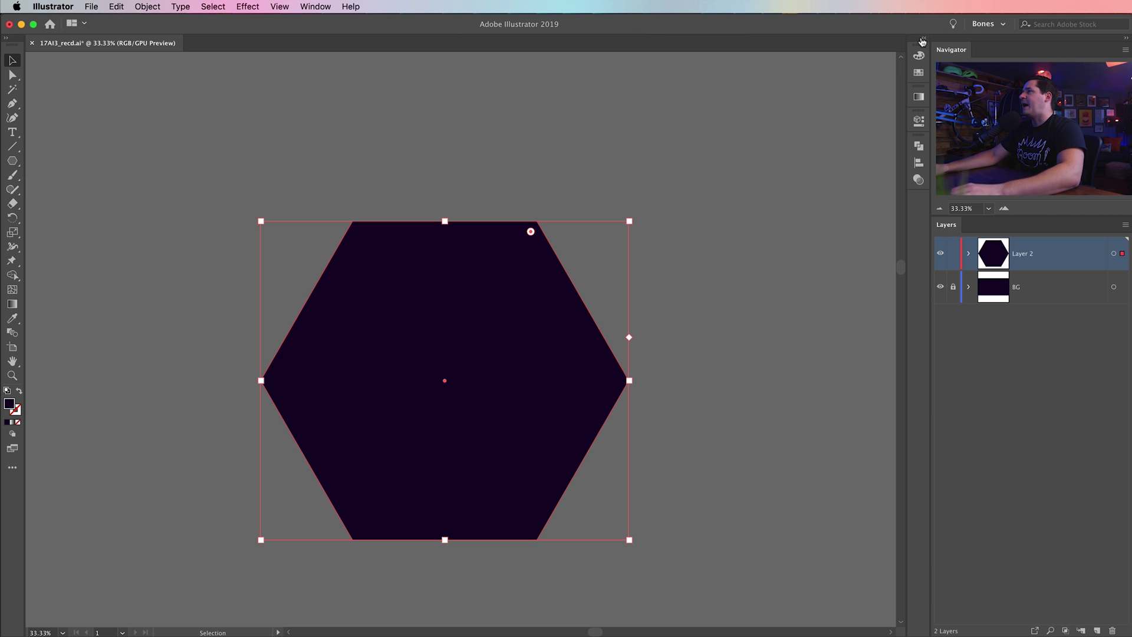
# - Swap the hexagon's fill and stroke, then set the stroke weight to 15 pt
pyautogui.click(924, 40)
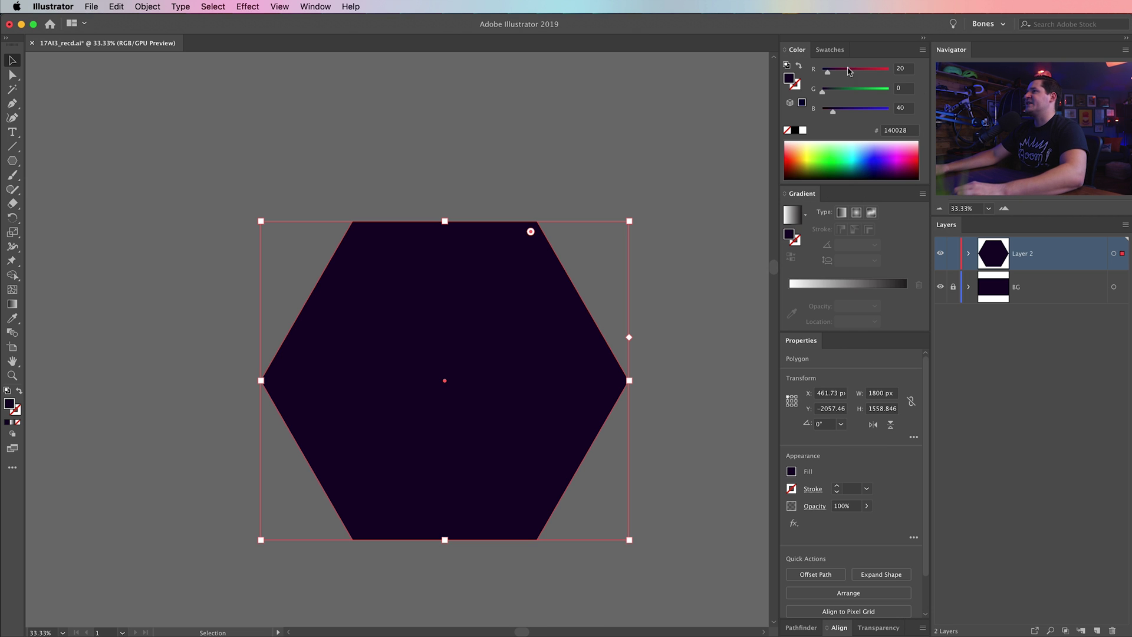
pyautogui.click(21, 396)
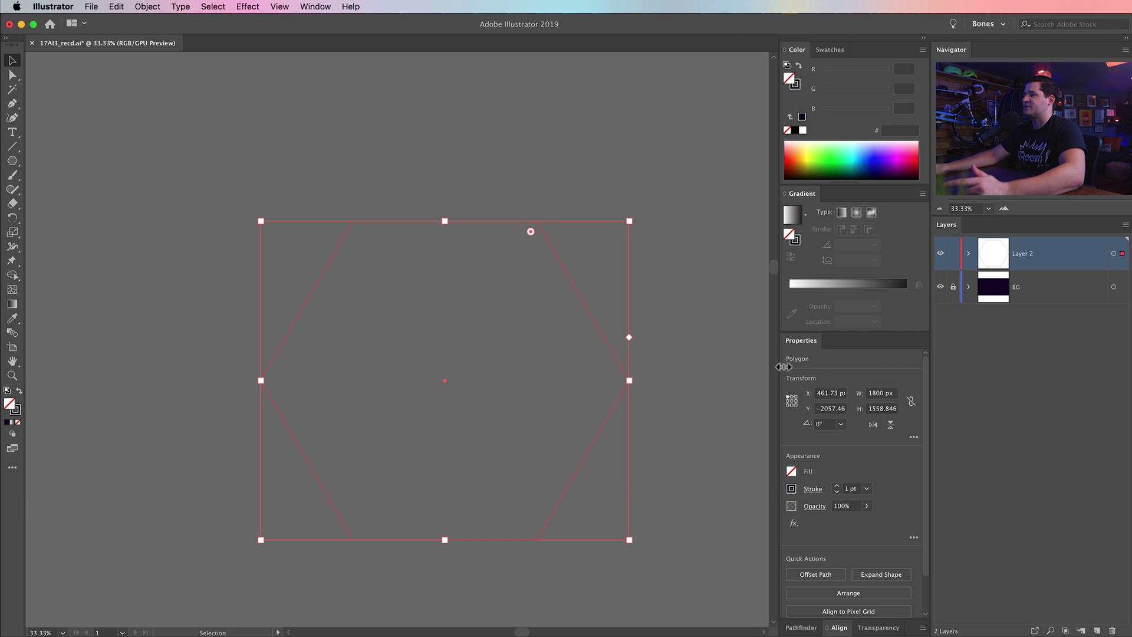
pyautogui.click(850, 488)
pyautogui.write('15')
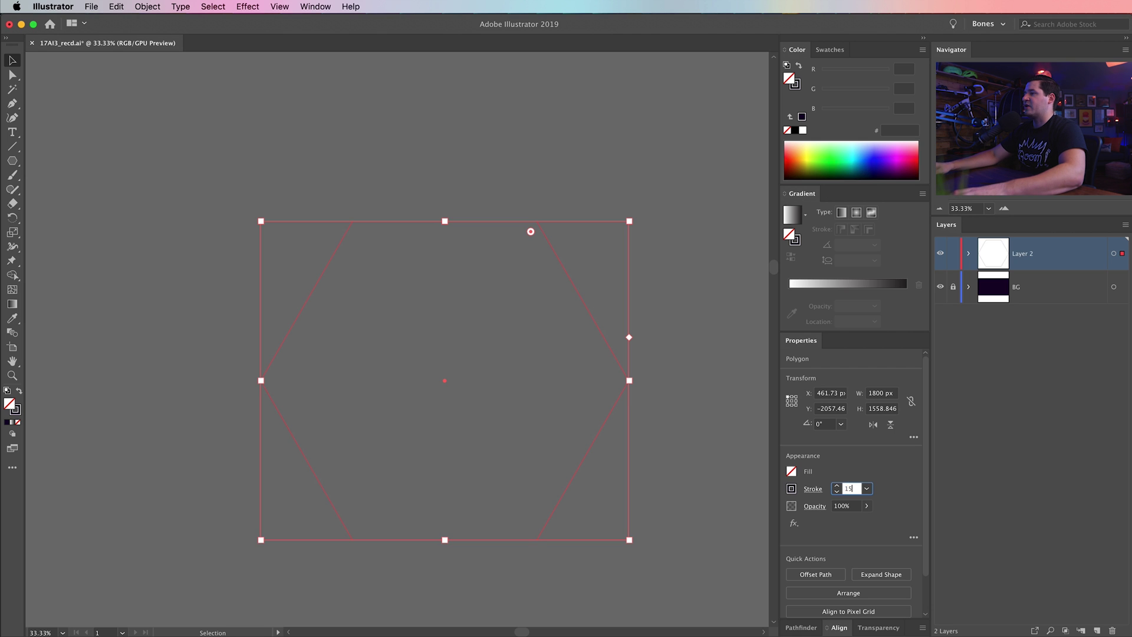
pyautogui.press('Tab')
pyautogui.click(483, 150)
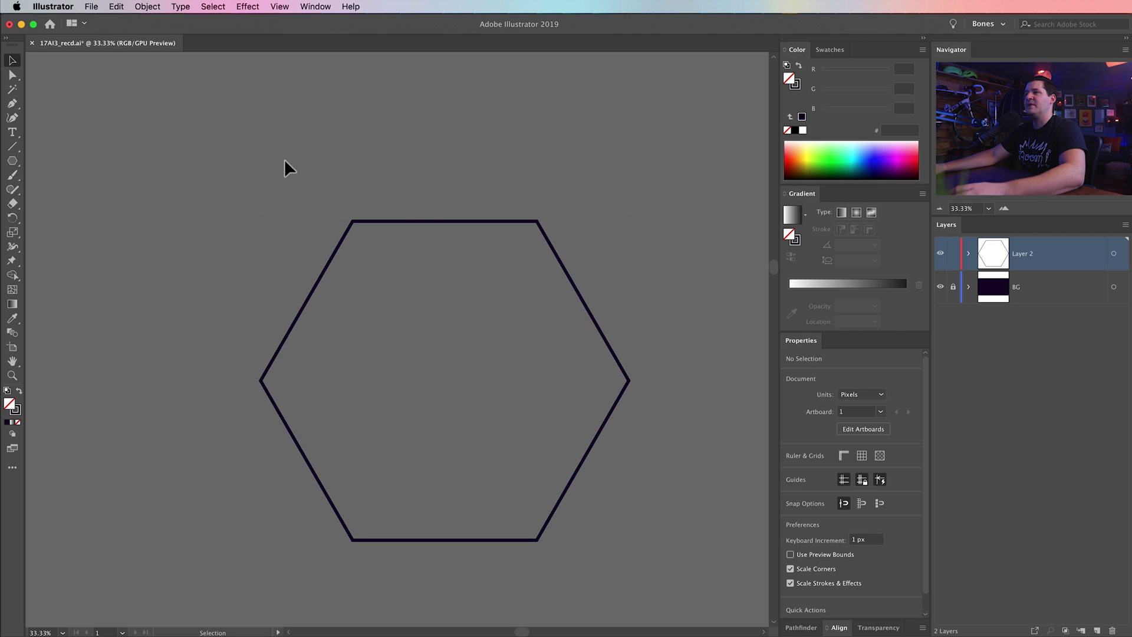
pyautogui.click(575, 289)
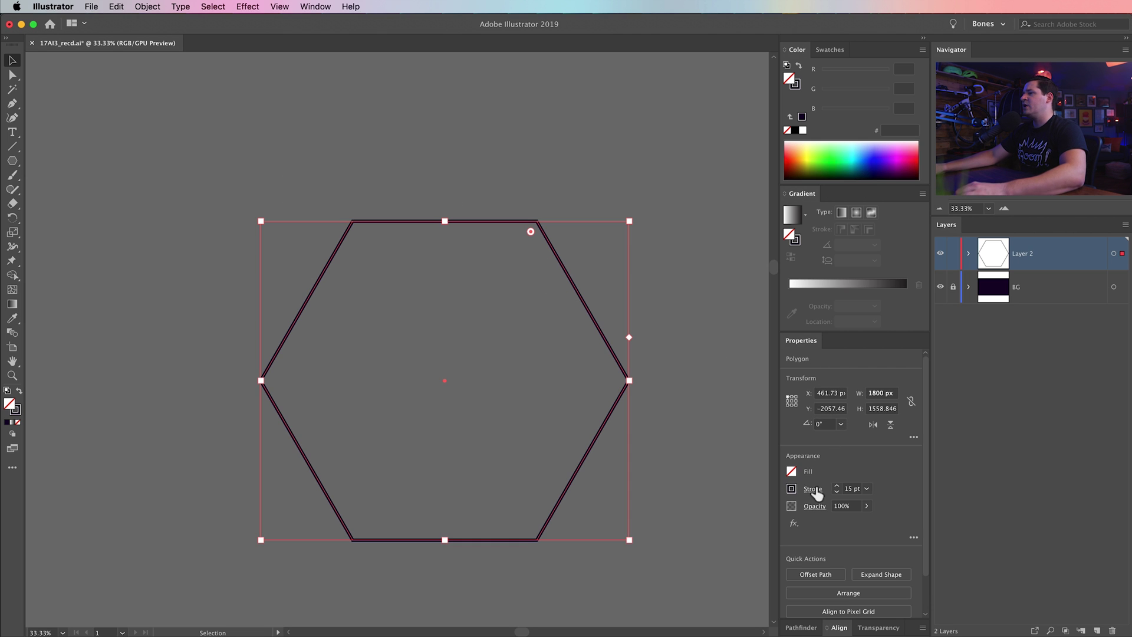
# - Turn on Dashed Line for the hexagon's stroke and zoom in on the dashes
pyautogui.click(813, 490)
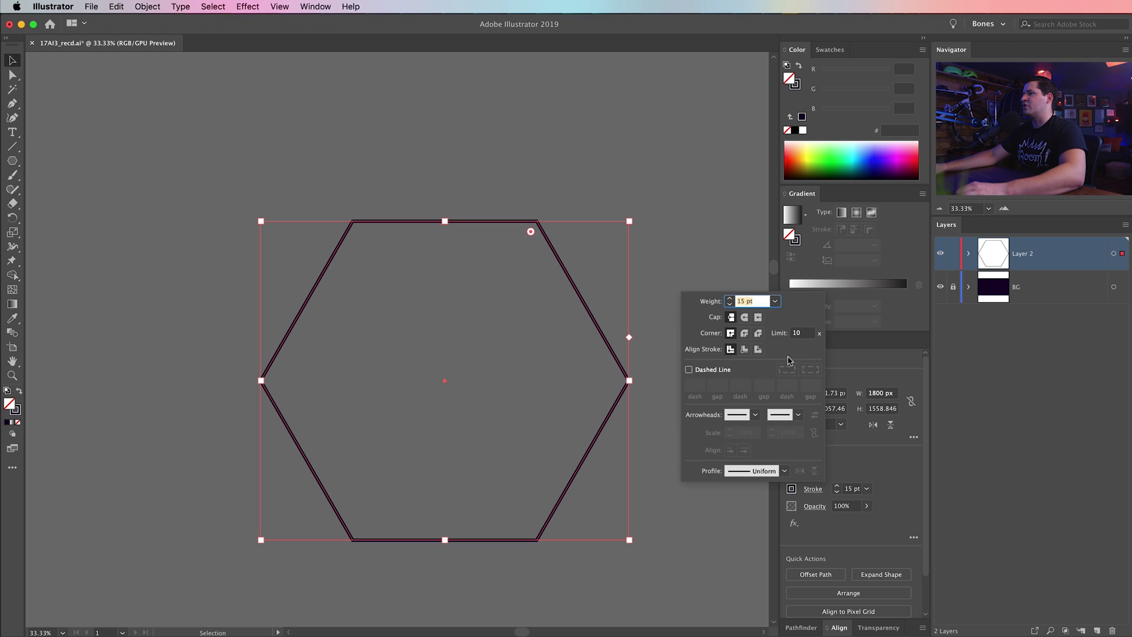
pyautogui.click(689, 370)
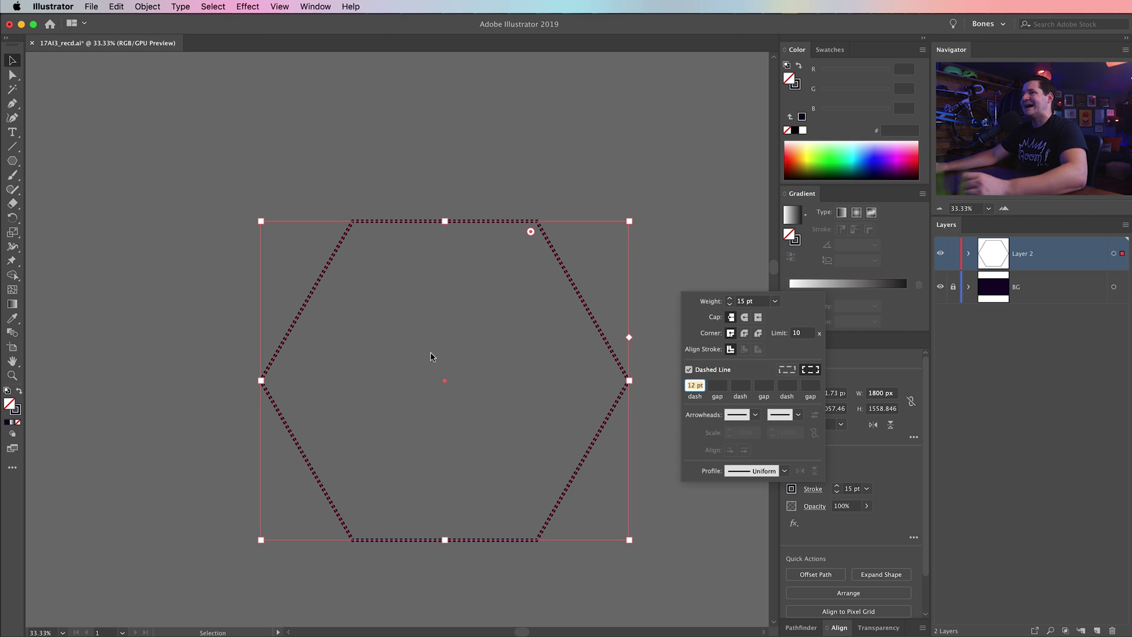
pyautogui.press('Escape')
pyautogui.press('super+equal')
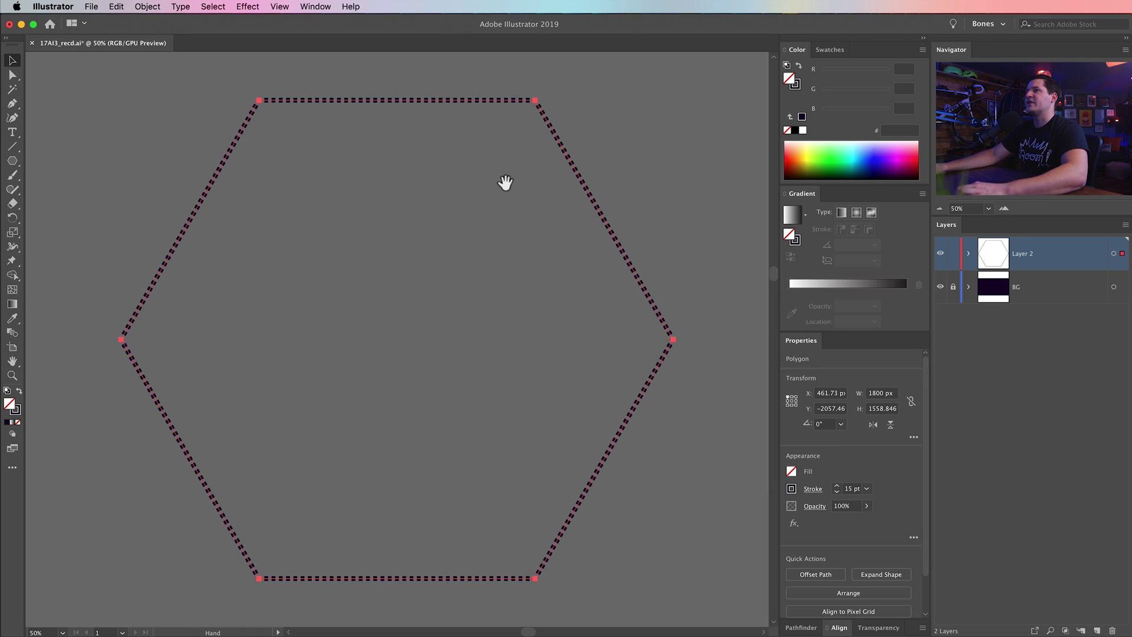
pyautogui.moveTo(505, 183); pyautogui.dragTo(528, 364)
pyautogui.press('super+equal')
pyautogui.press('super+equal')
pyautogui.moveTo(544, 220); pyautogui.dragTo(140, 462)
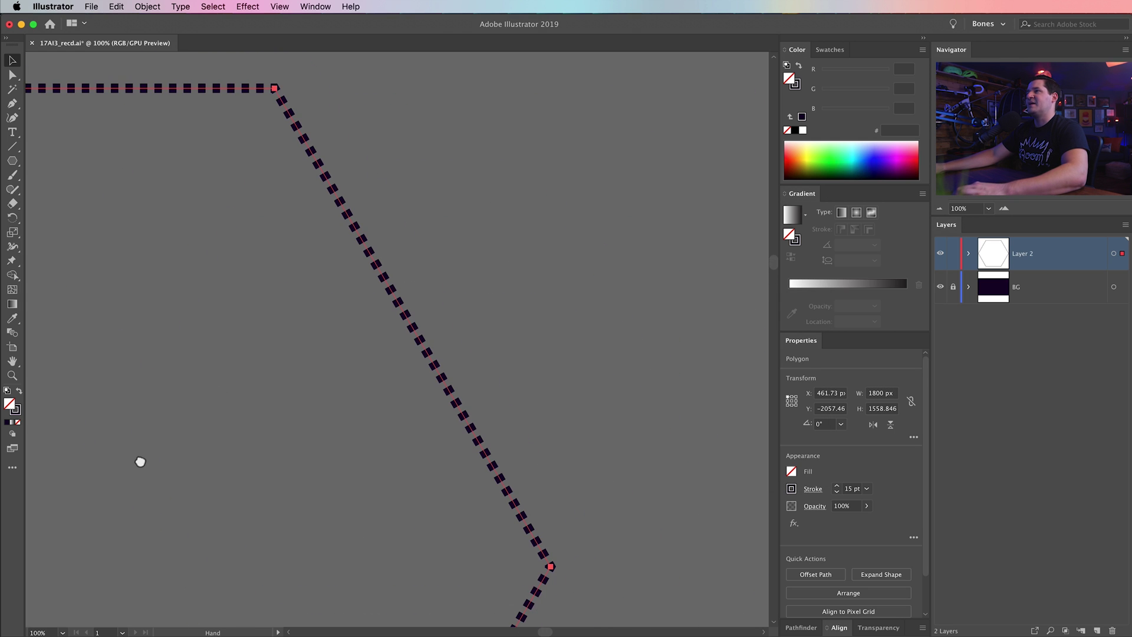
pyautogui.scroll(5, 413, 266)
pyautogui.scroll(-1, 466, 319)
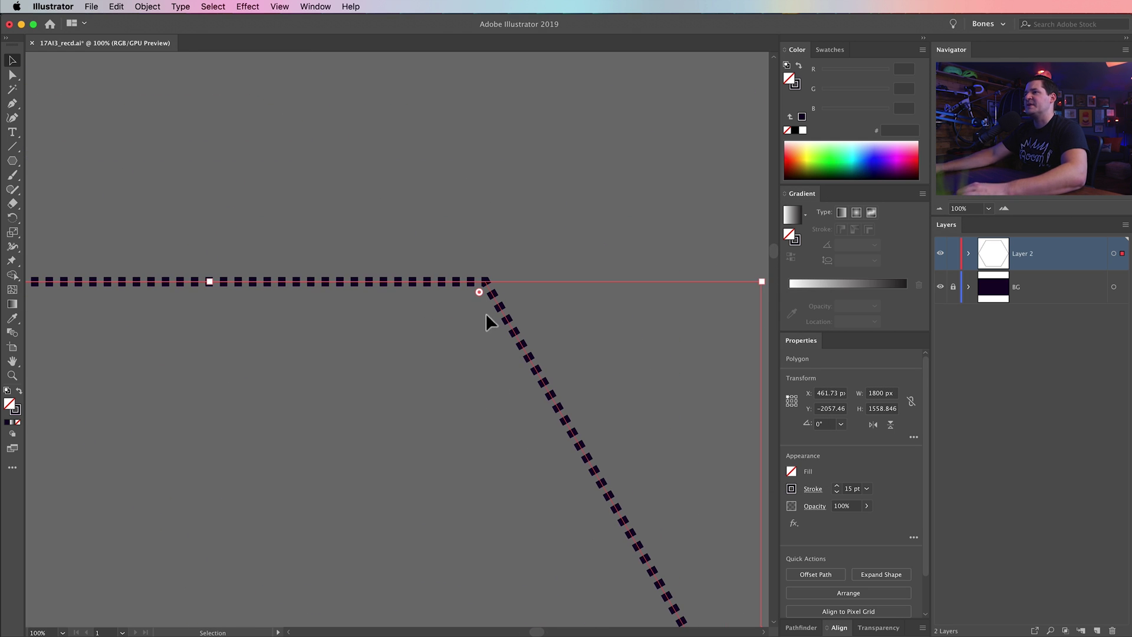
# - Give the dashes round caps with a 1 pt dash and 50 pt gap
pyautogui.click(816, 497)
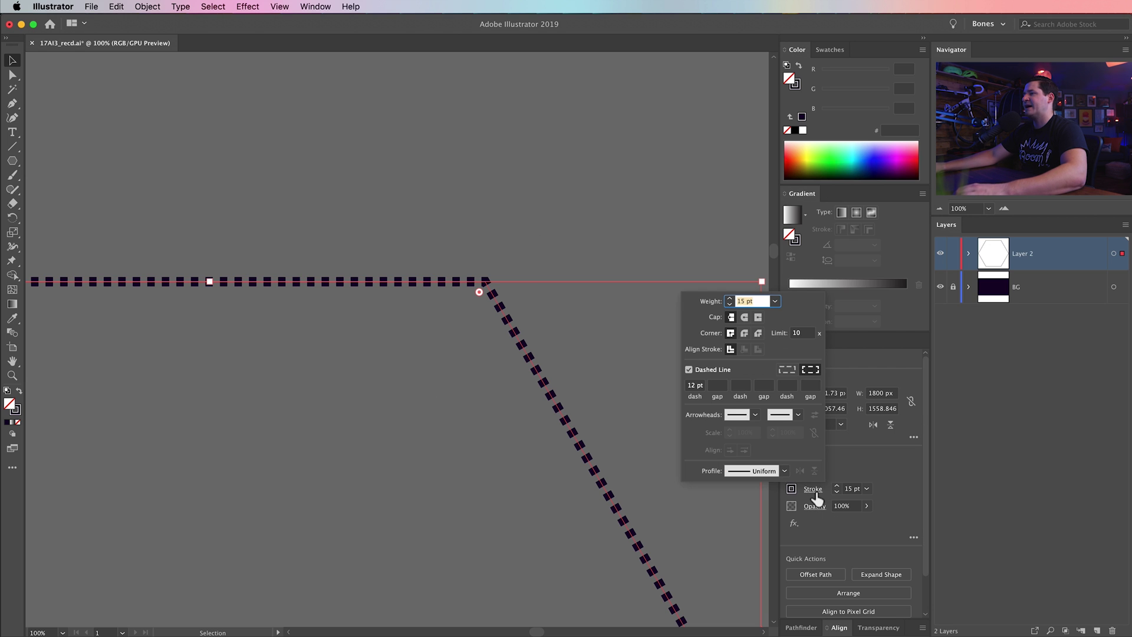
pyautogui.click(744, 316)
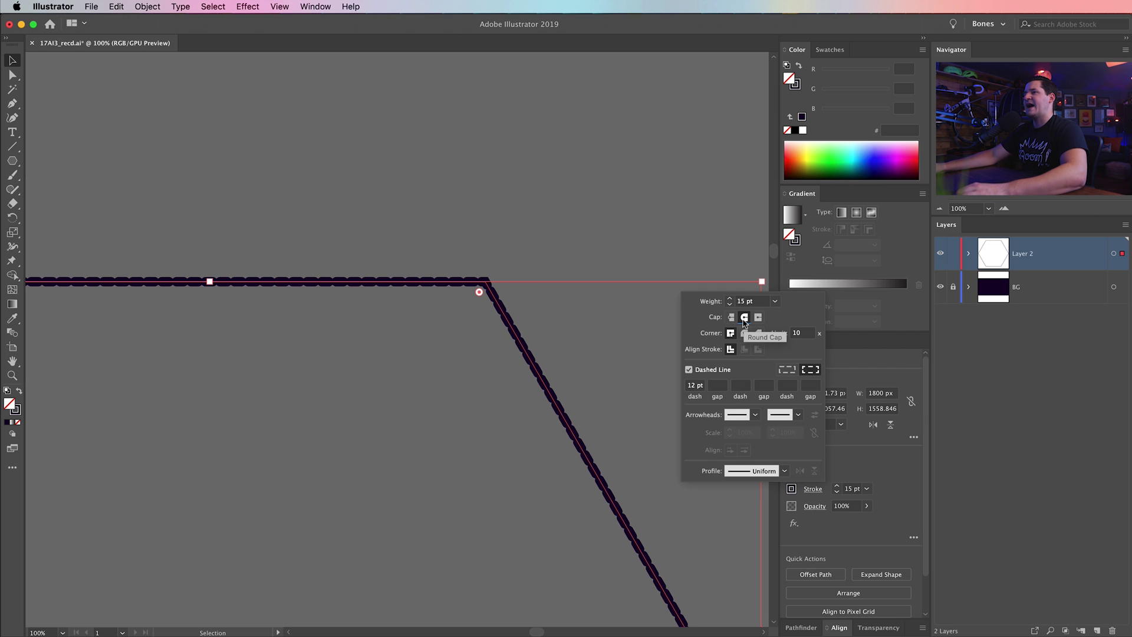
pyautogui.click(696, 386)
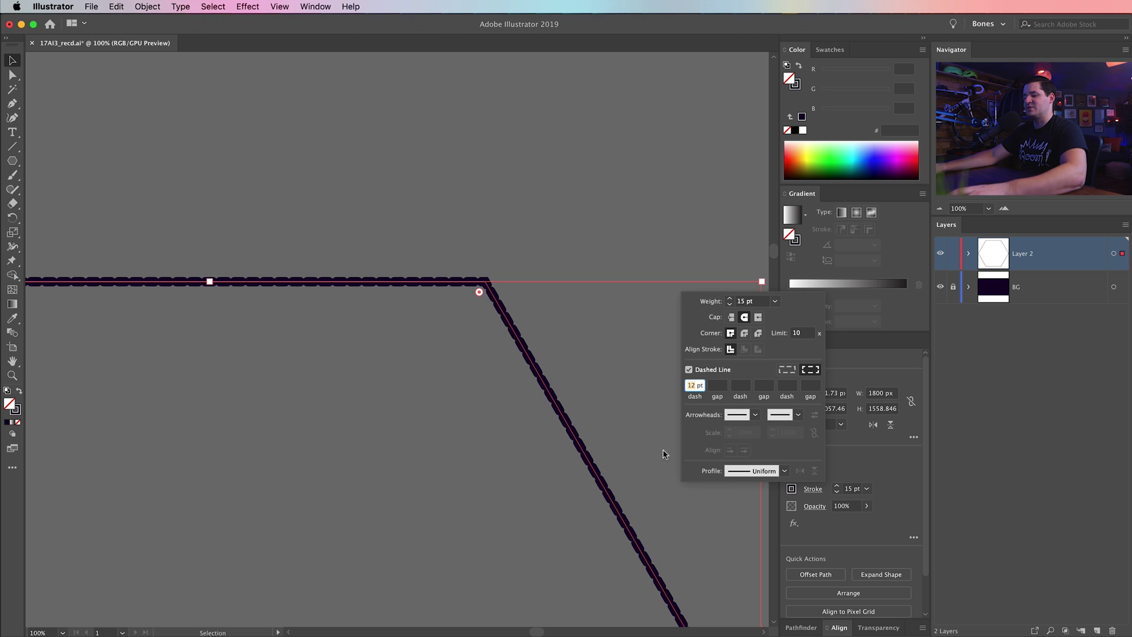
pyautogui.write('1')
pyautogui.press('Tab')
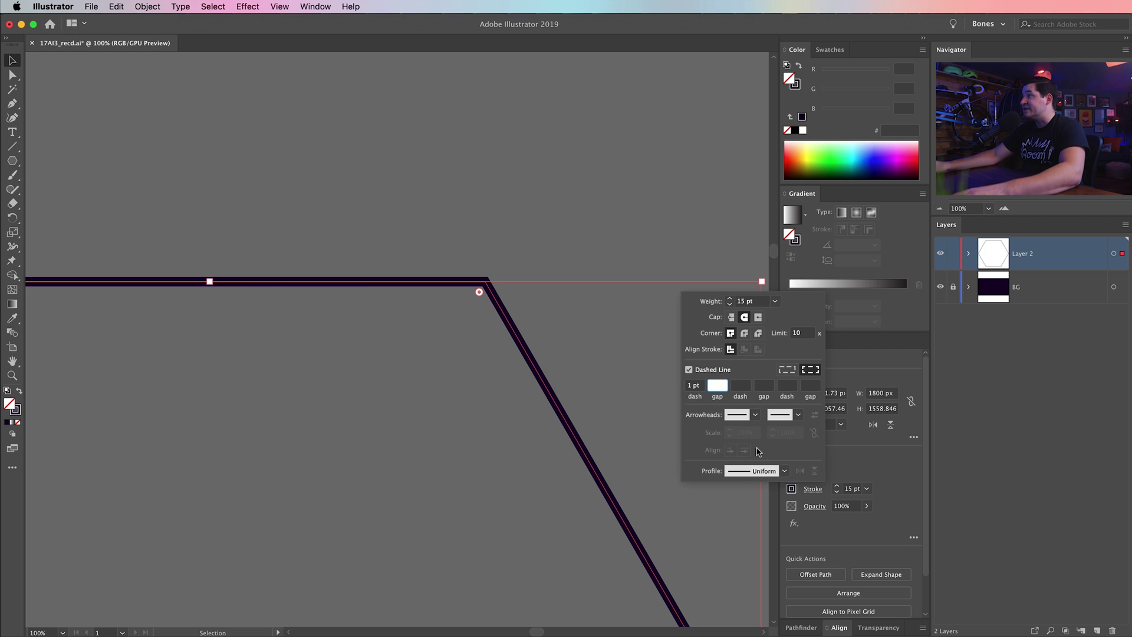
pyautogui.write('50')
pyautogui.press('Tab')
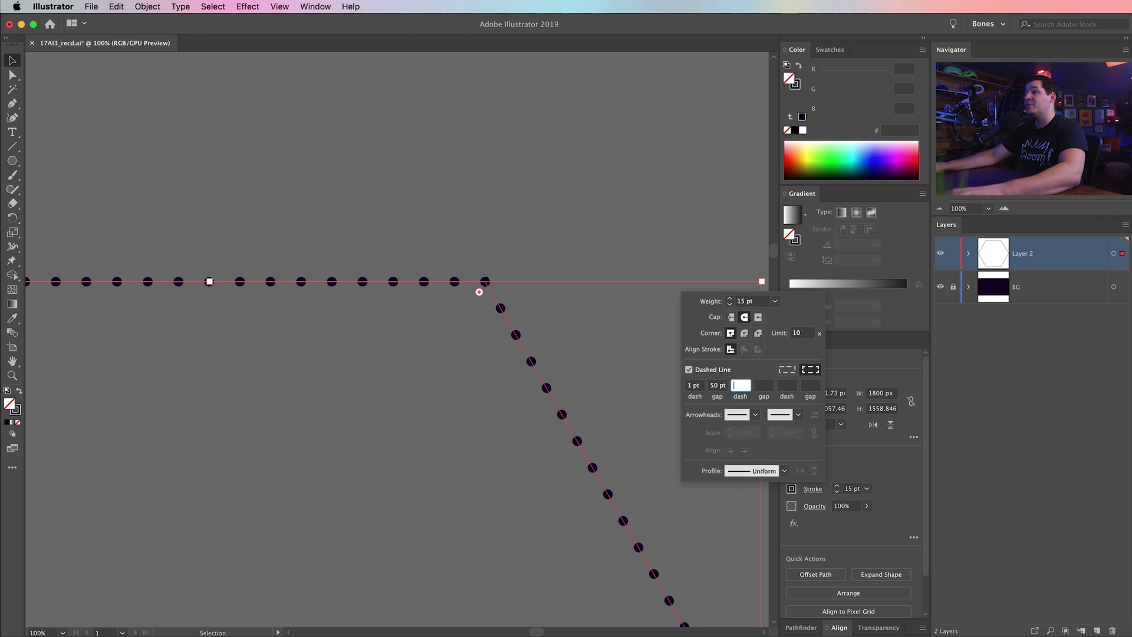
pyautogui.click(375, 411)
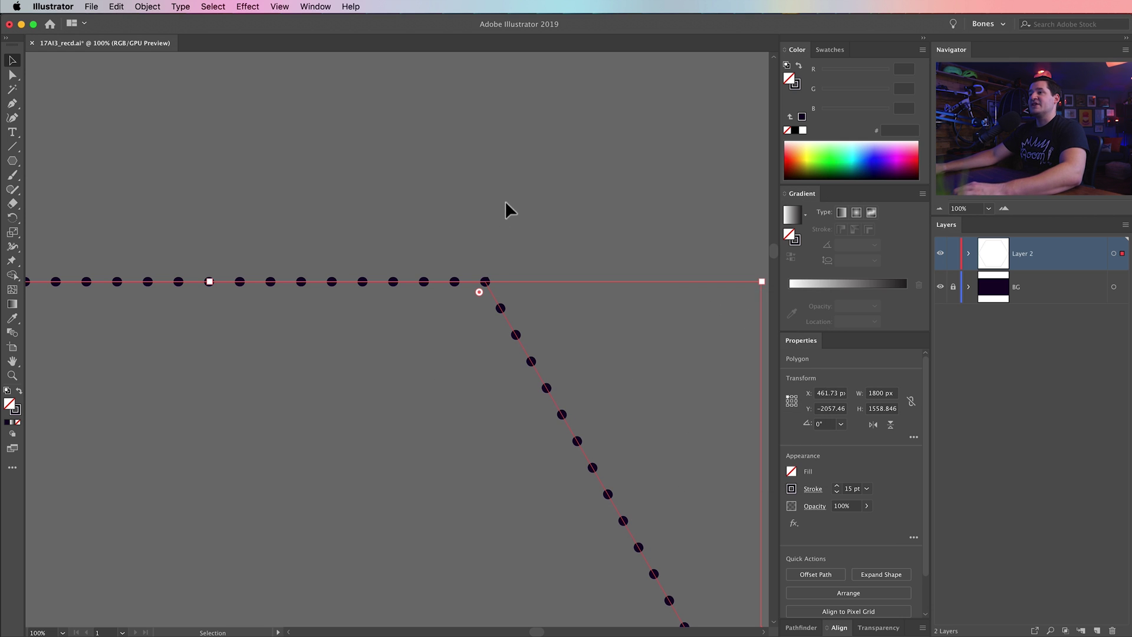
pyautogui.click(530, 224)
# - Zoom in on the dots at the hexagon's top-right corner and review the stroke options
pyautogui.press('super+minus')
pyautogui.press('super+minus')
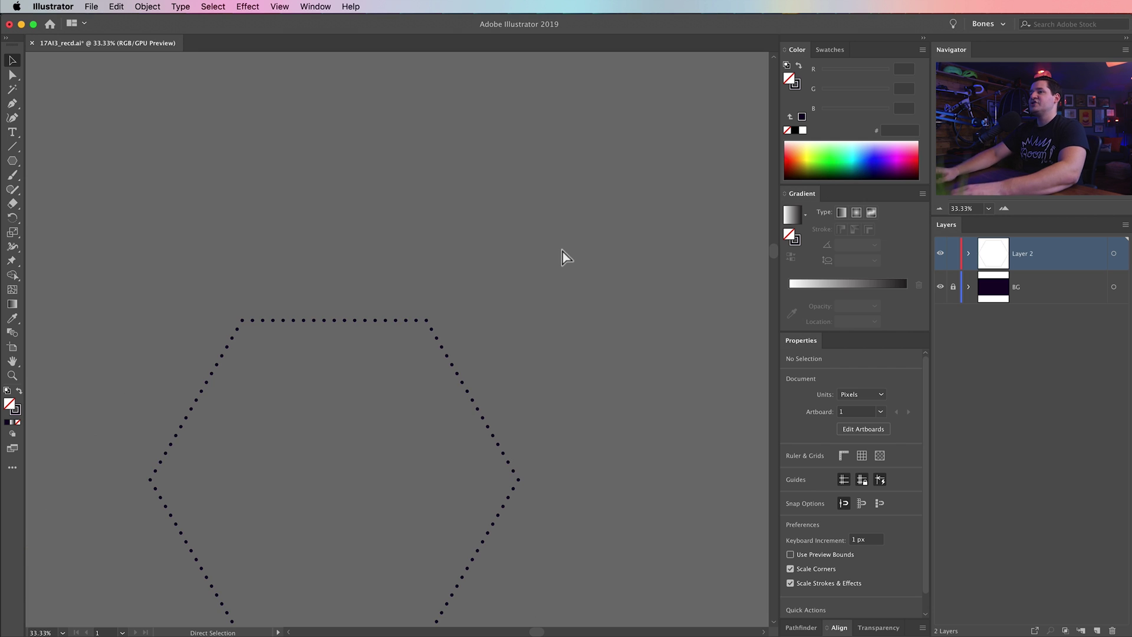
pyautogui.moveTo(458, 350); pyautogui.dragTo(543, 275)
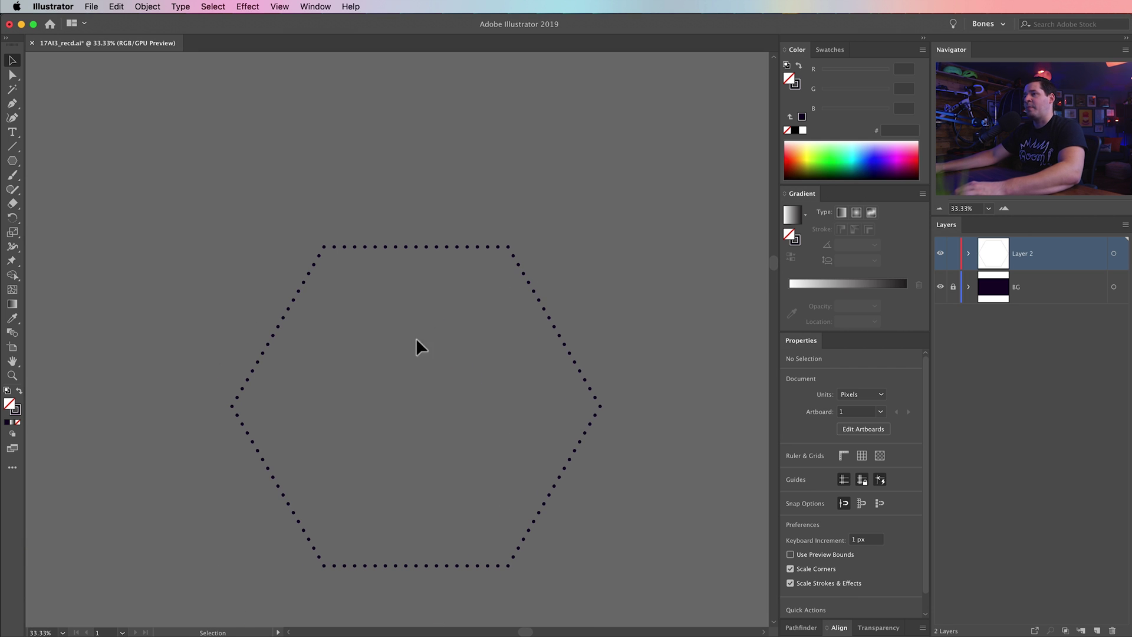
pyautogui.press('z')
pyautogui.click(435, 287)
pyautogui.click(413, 324)
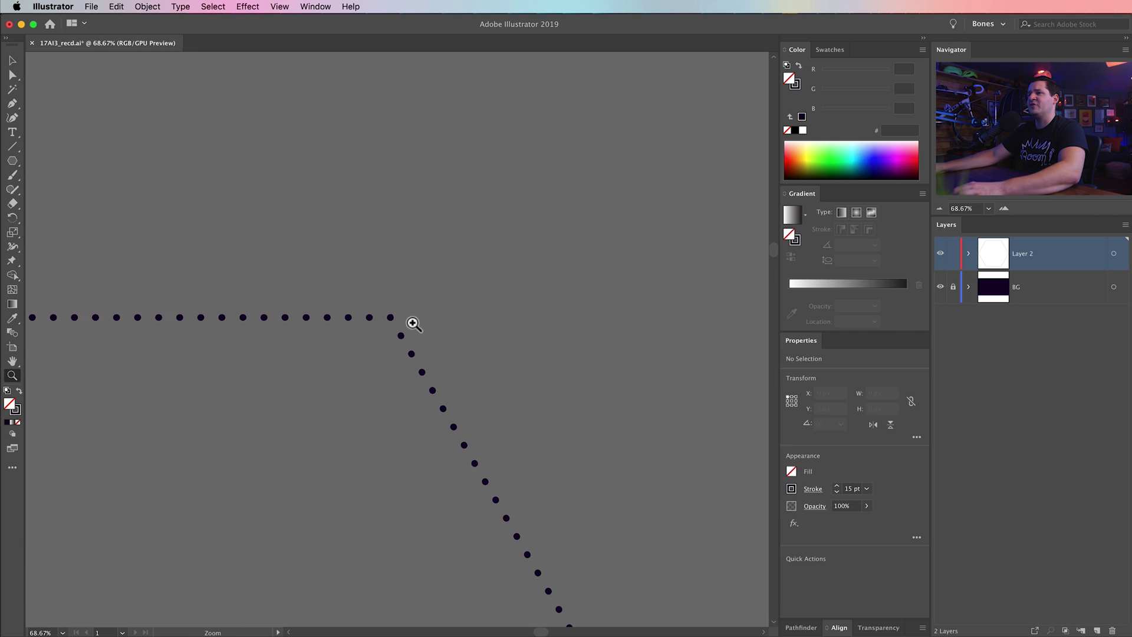
pyautogui.moveTo(412, 323); pyautogui.dragTo(469, 377)
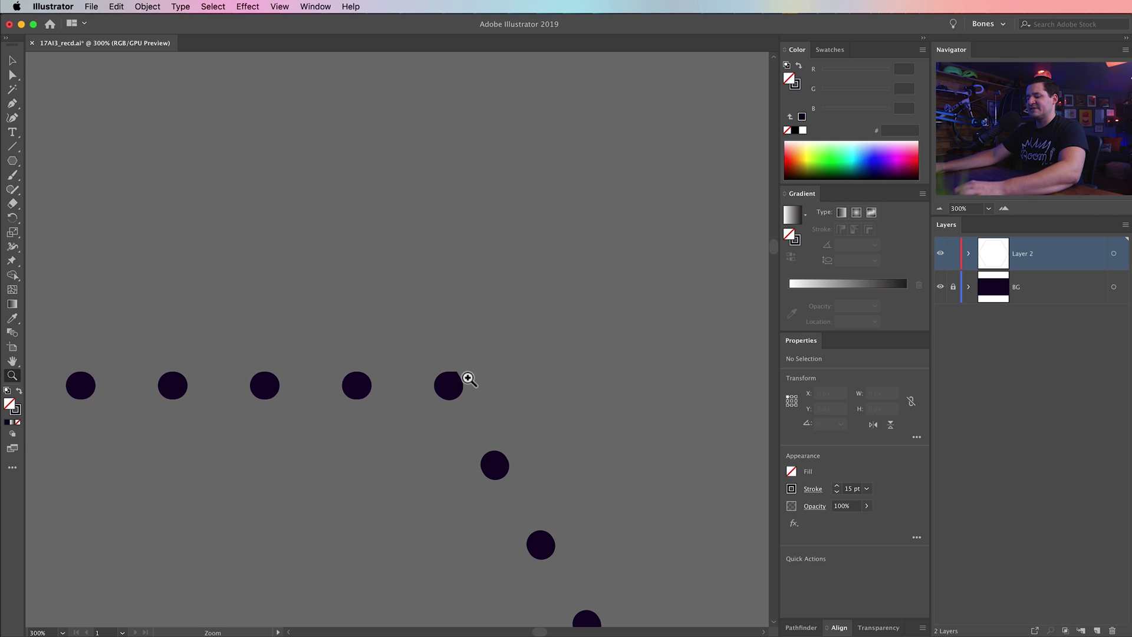
pyautogui.press('v')
pyautogui.click(455, 401)
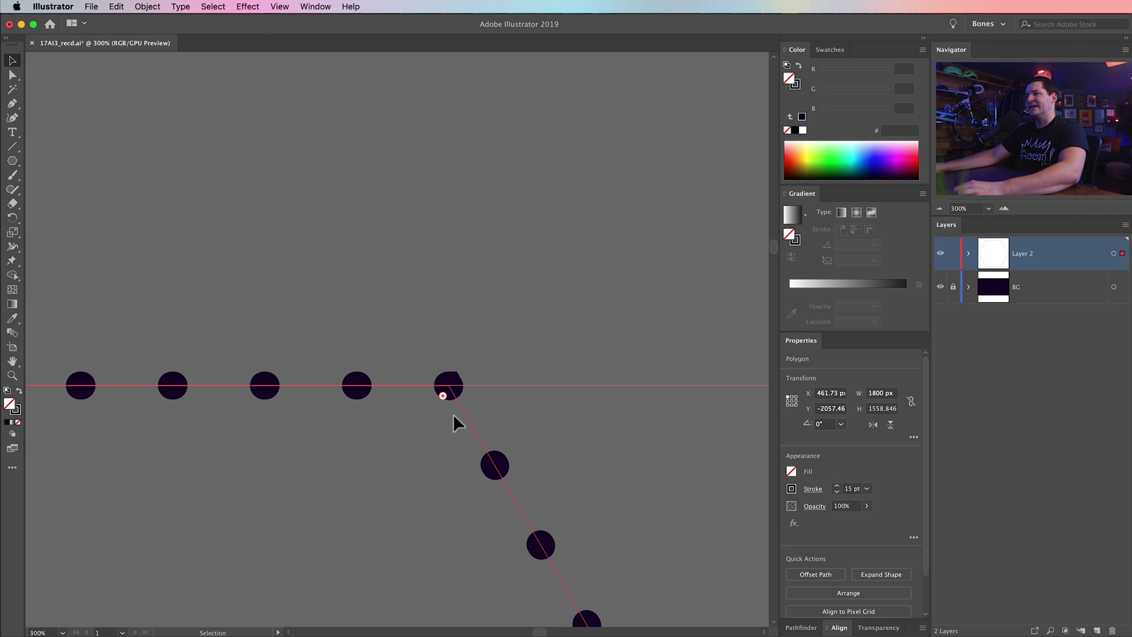
pyautogui.click(811, 493)
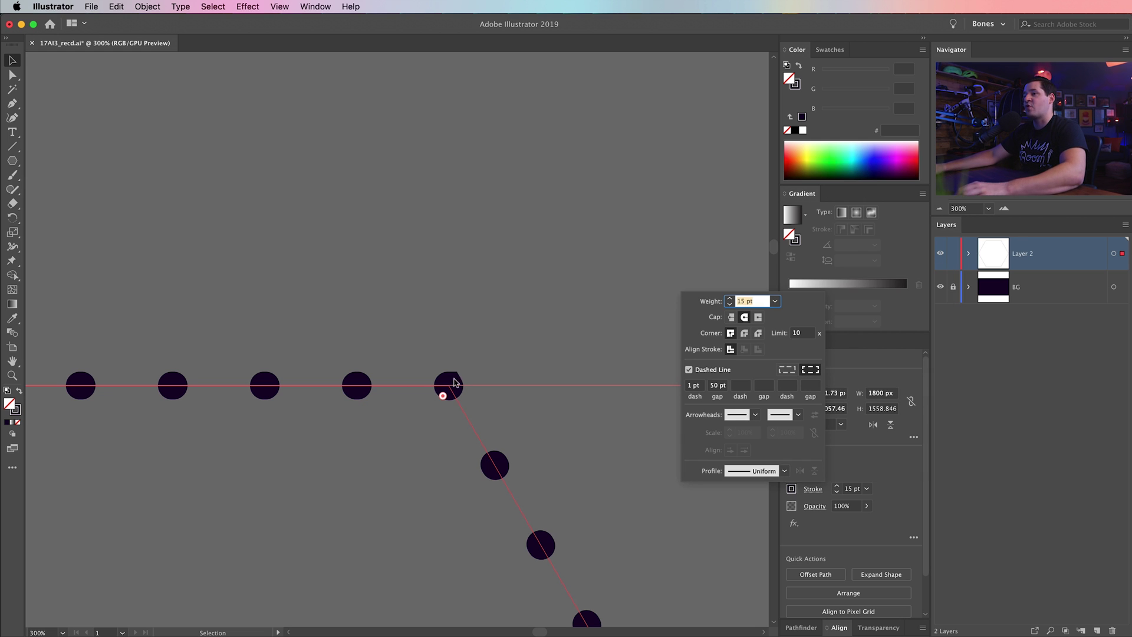
pyautogui.press('Escape')
# - Zoom out, then magnify the dots at the hexagon's top-left corner
pyautogui.press('super+minus')
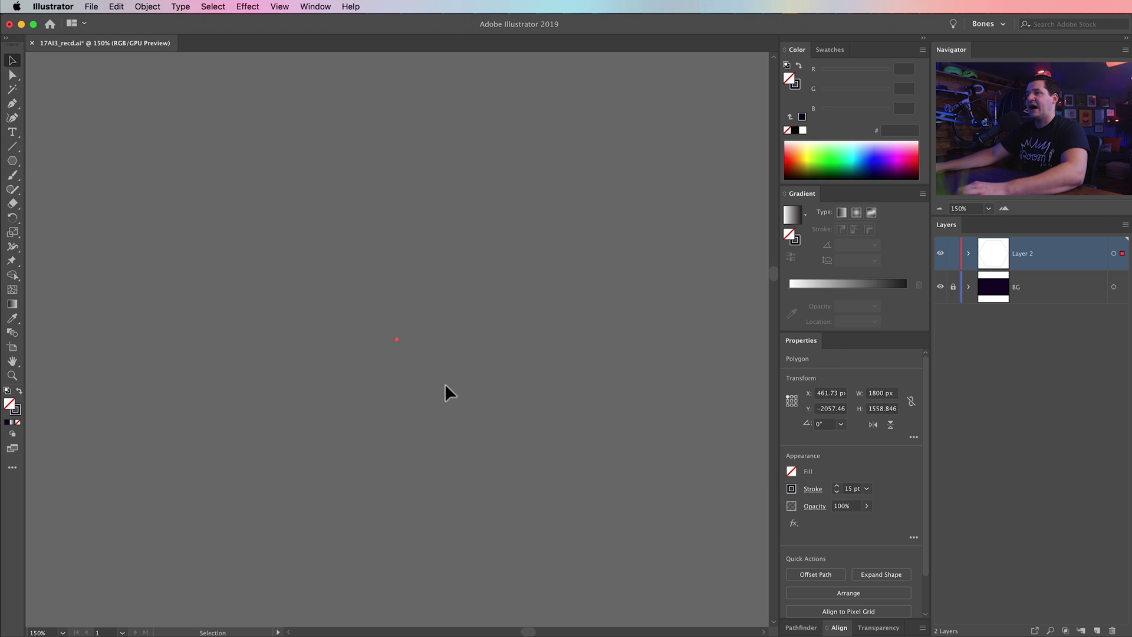
pyautogui.press('space')
pyautogui.press('super+minus')
pyautogui.press('super+minus')
pyautogui.press('super+minus')
pyautogui.scroll(2, 463, 329)
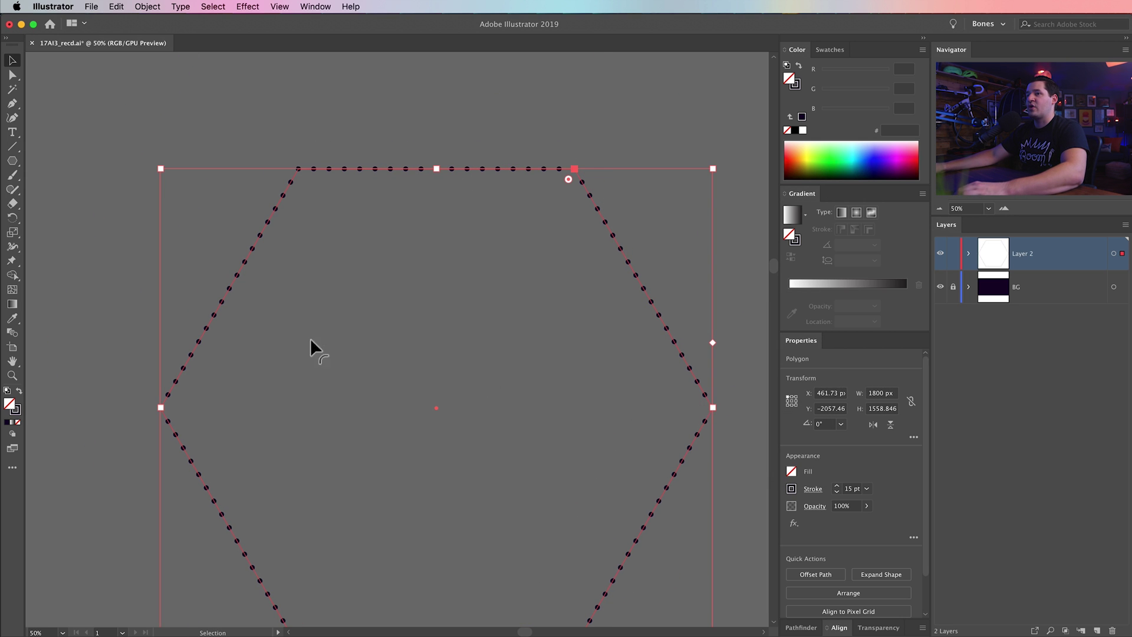
pyautogui.scroll(-5, 371, 277)
pyautogui.scroll(7, 557, 535)
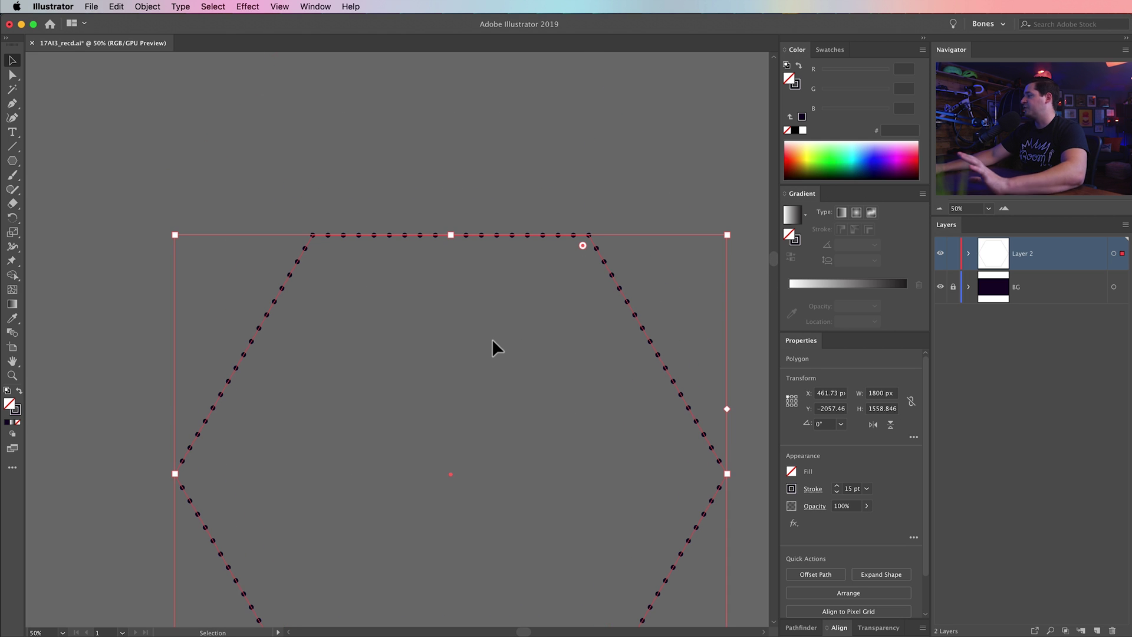
pyautogui.press('z')
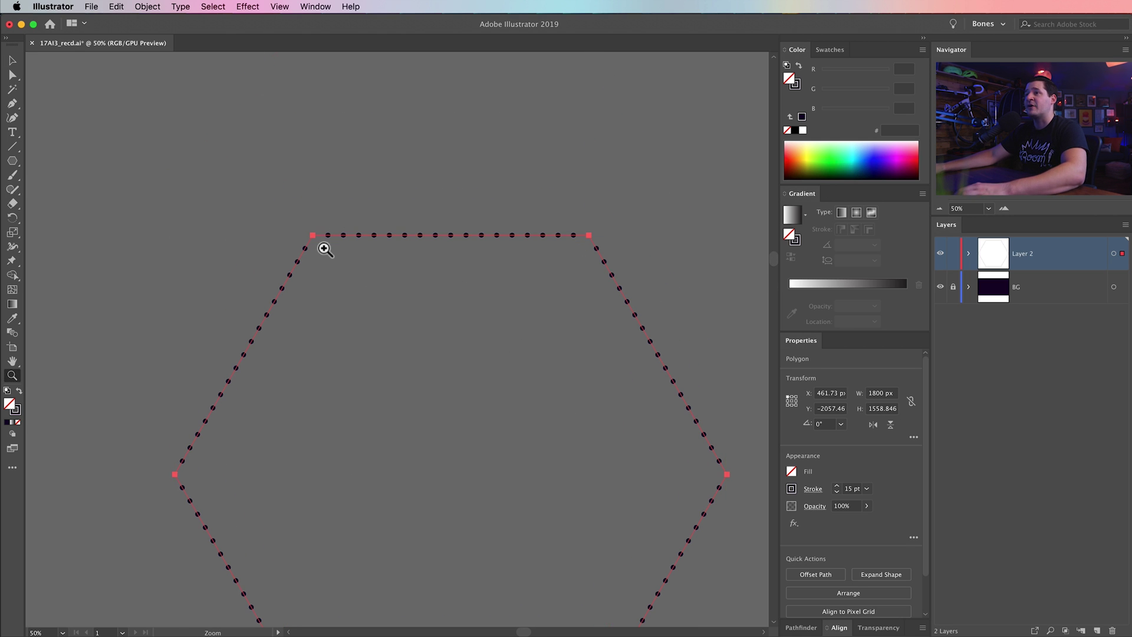
pyautogui.moveTo(325, 247); pyautogui.dragTo(389, 323)
pyautogui.press('super+equal')
pyautogui.press('super+equal')
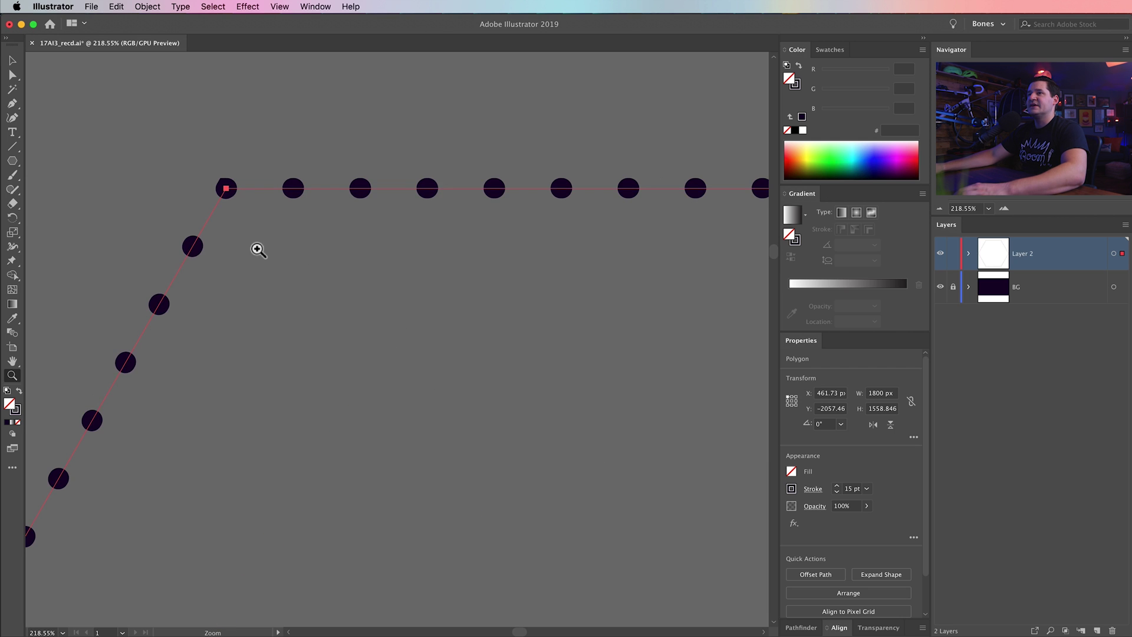
pyautogui.press('v')
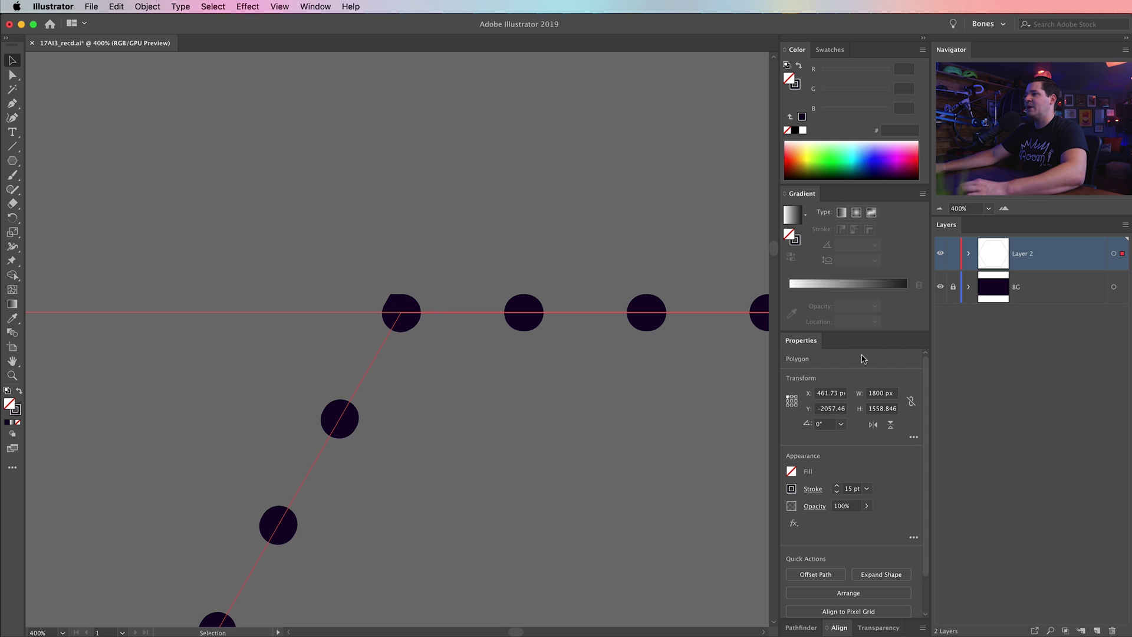
# - Set the stroke corners to Round Join and zoom back out to the whole hexagon
pyautogui.click(812, 489)
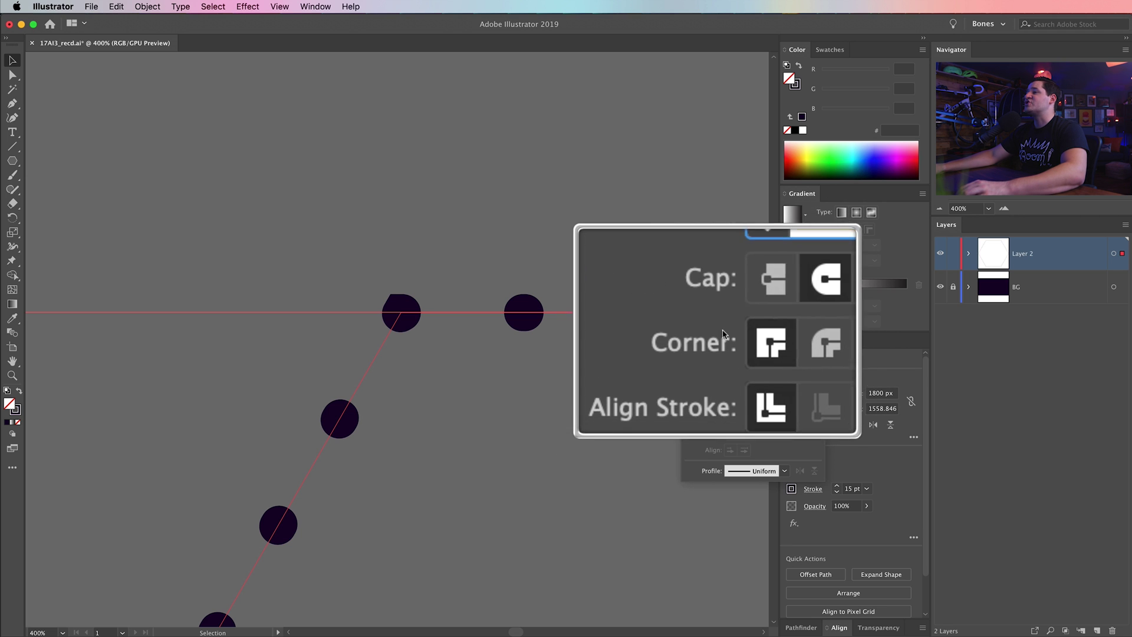
pyautogui.click(744, 333)
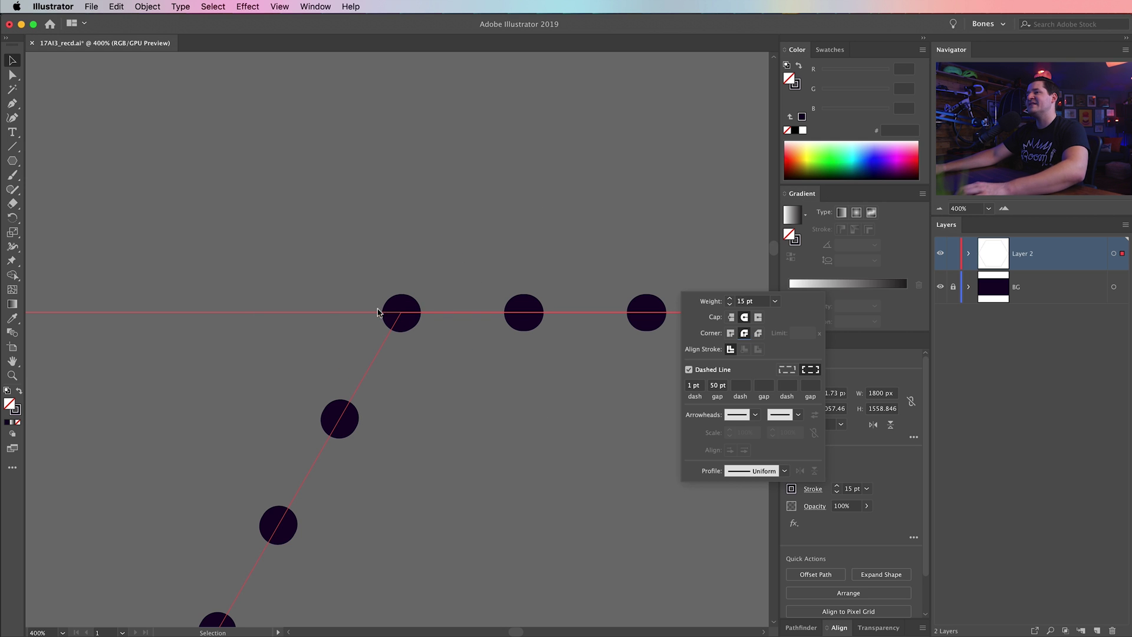
pyautogui.press('Escape')
pyautogui.press('cmd+minus')
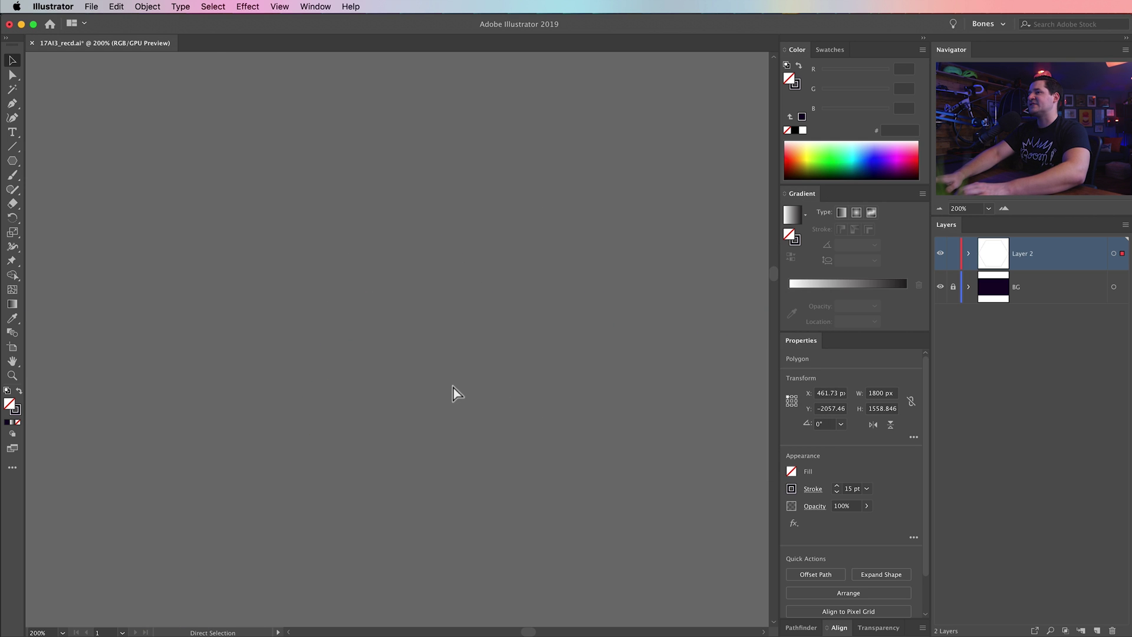
pyautogui.press('super+minus')
pyautogui.scroll(3, 450, 336)
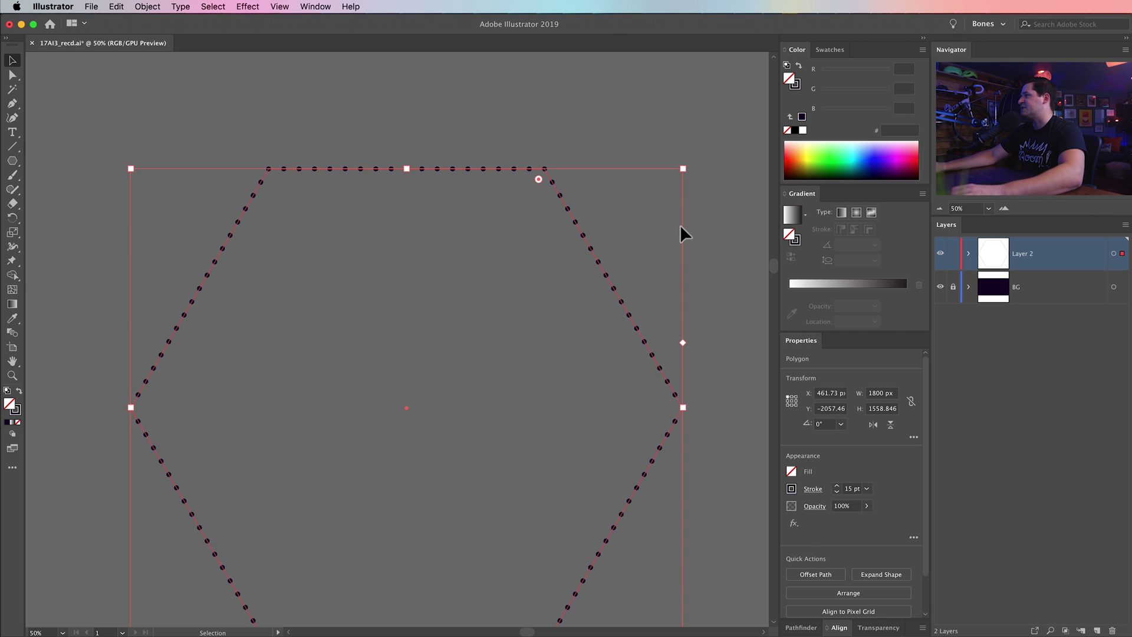
pyautogui.moveTo(522, 366); pyautogui.dragTo(519, 300)
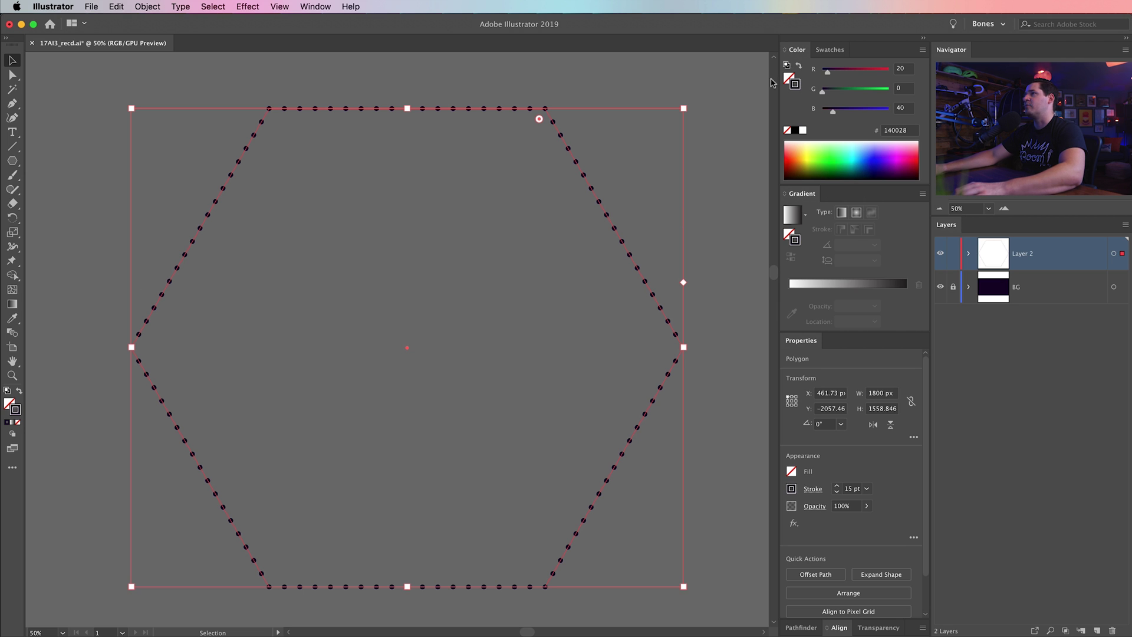
# - Apply a gradient to the hexagon's stroke and add a middle colour stop
pyautogui.moveTo(828, 72)
pyautogui.mouseDown()
pyautogui.moveTo(861, 71)
pyautogui.moveTo(883, 91)
pyautogui.mouseUp()
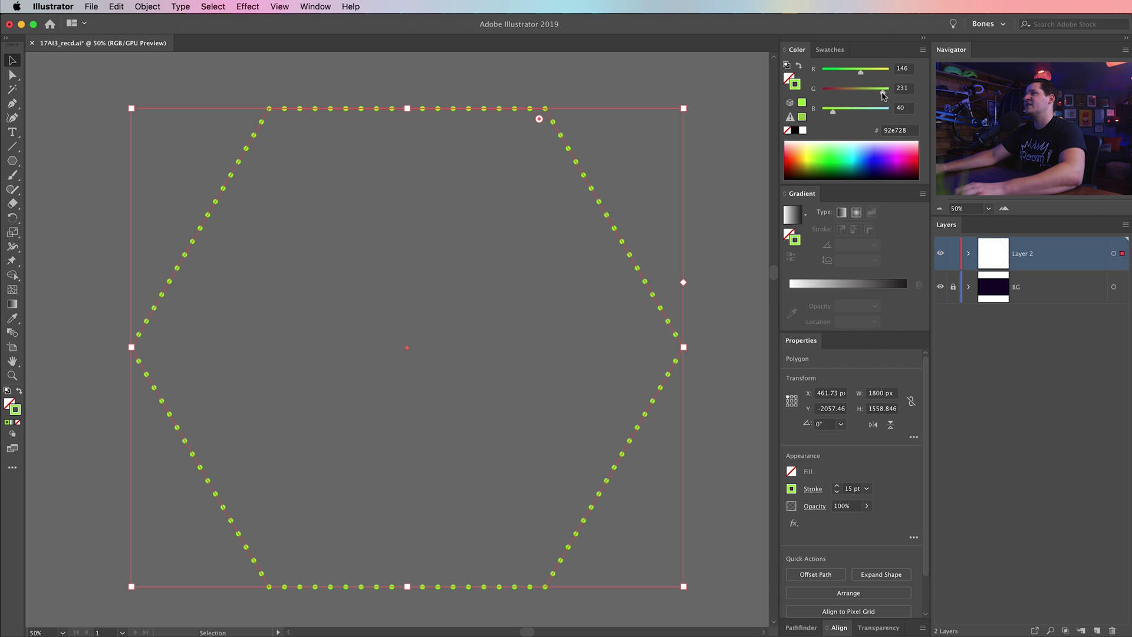
pyautogui.click(792, 216)
pyautogui.click(792, 217)
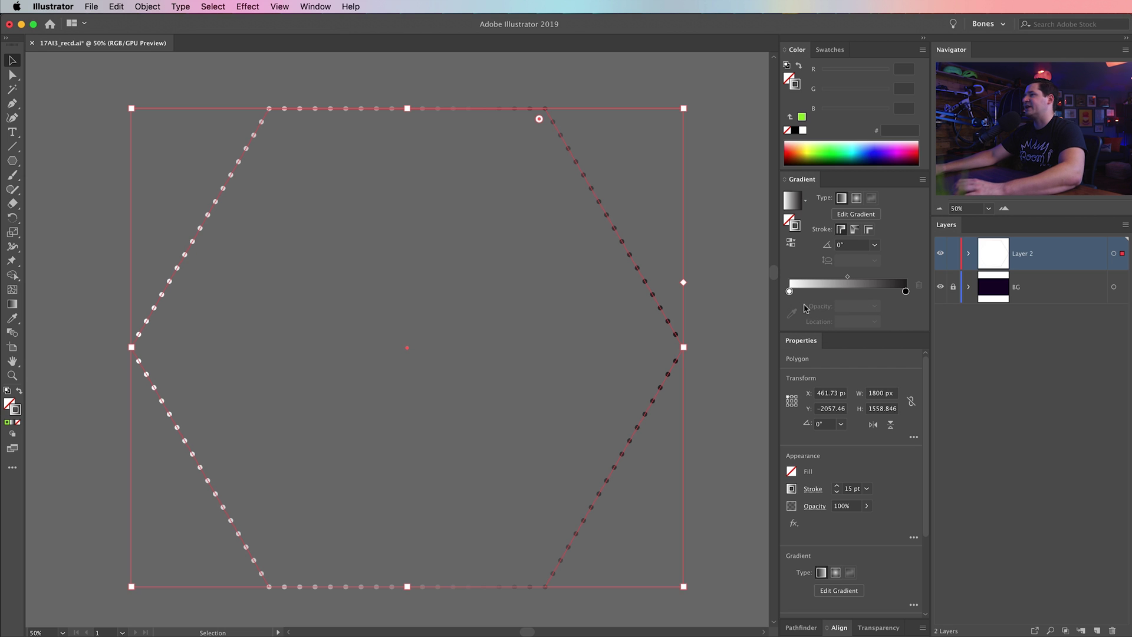
pyautogui.moveTo(852, 291); pyautogui.dragTo(845, 292)
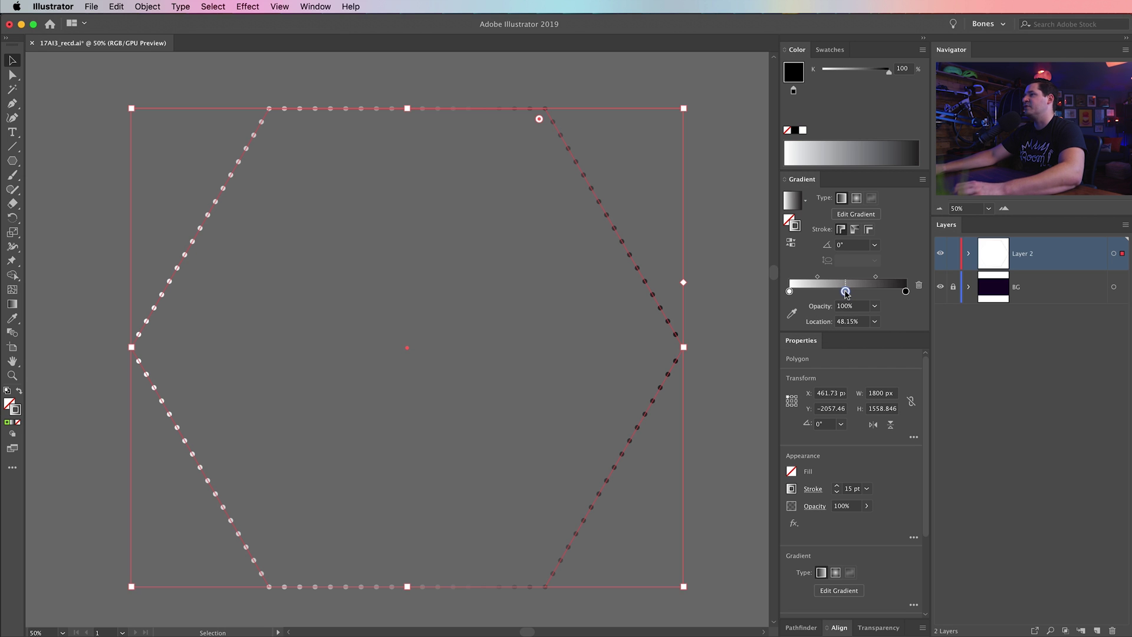
# - Using HSB sliders, make the first gradient stop yellow and the middle stop orange
pyautogui.click(790, 291)
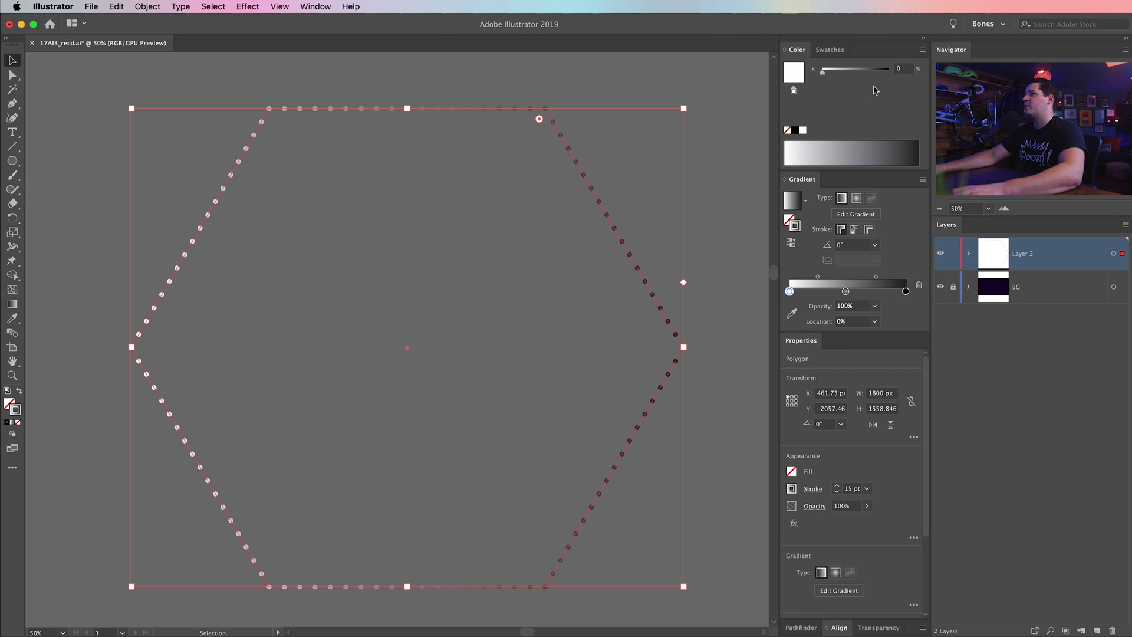
pyautogui.click(922, 51)
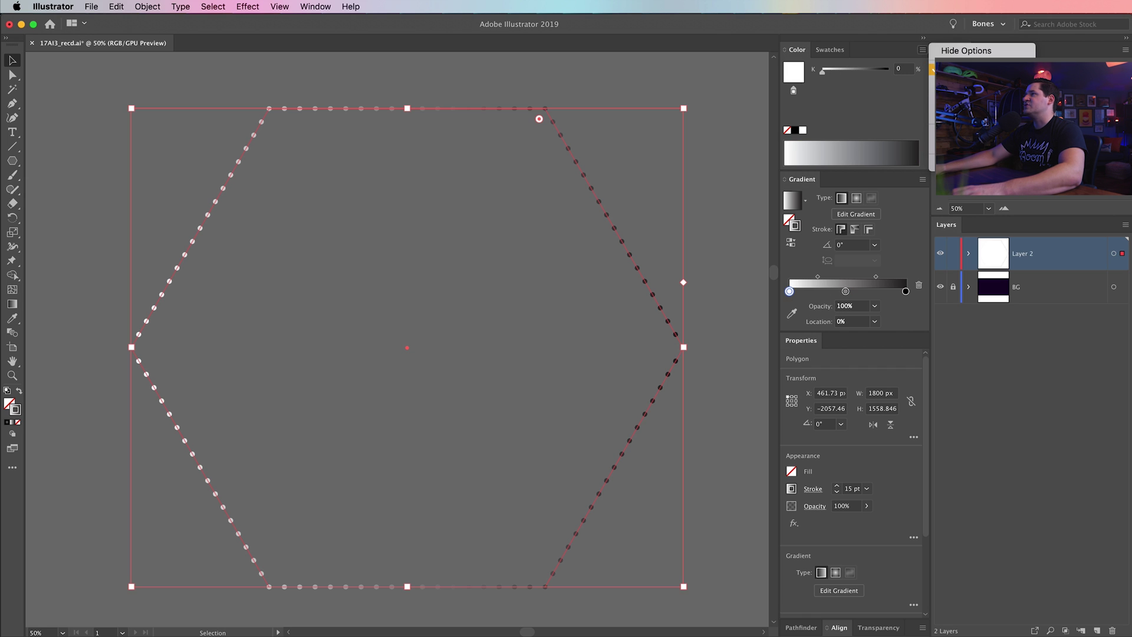
pyautogui.click(961, 93)
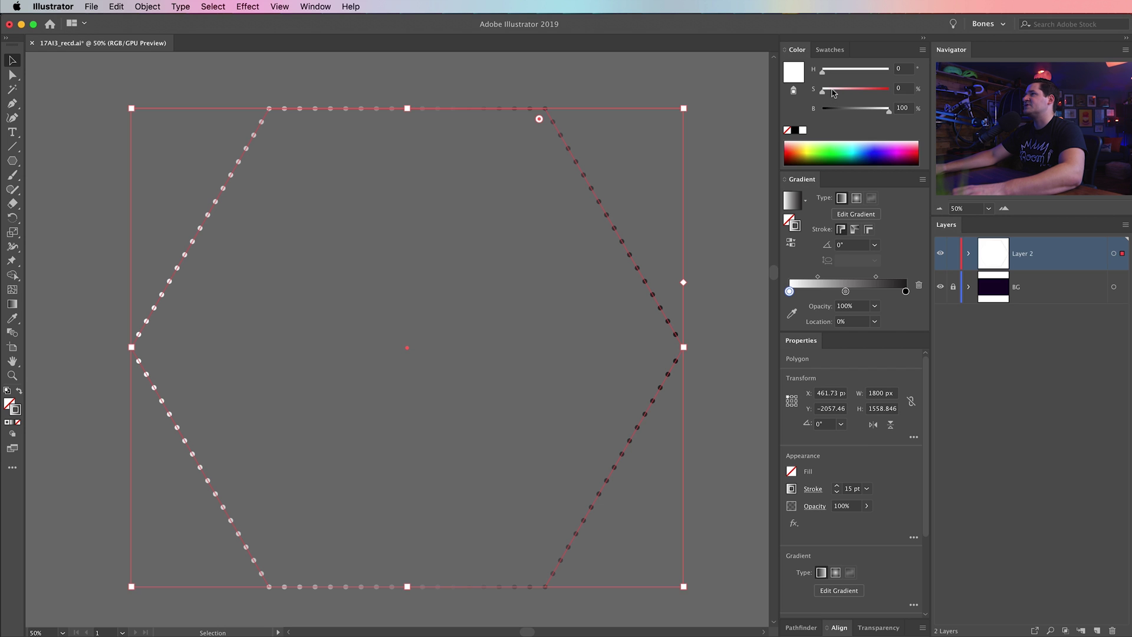
pyautogui.moveTo(834, 93); pyautogui.dragTo(889, 89)
pyautogui.moveTo(823, 71); pyautogui.dragTo(833, 74)
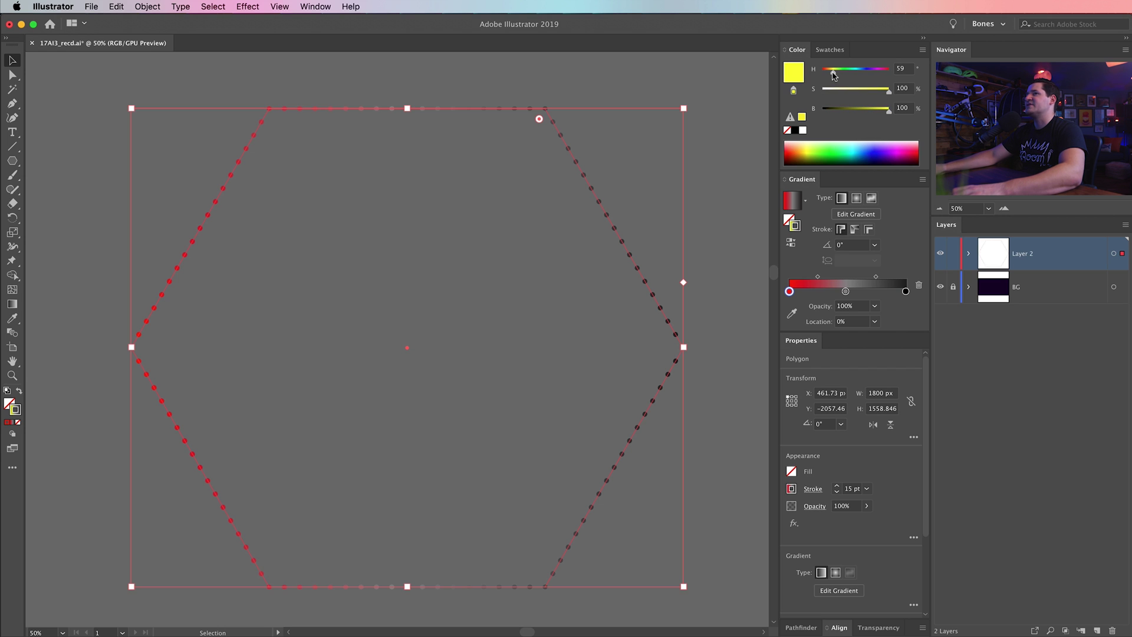
pyautogui.click(847, 291)
pyautogui.click(867, 92)
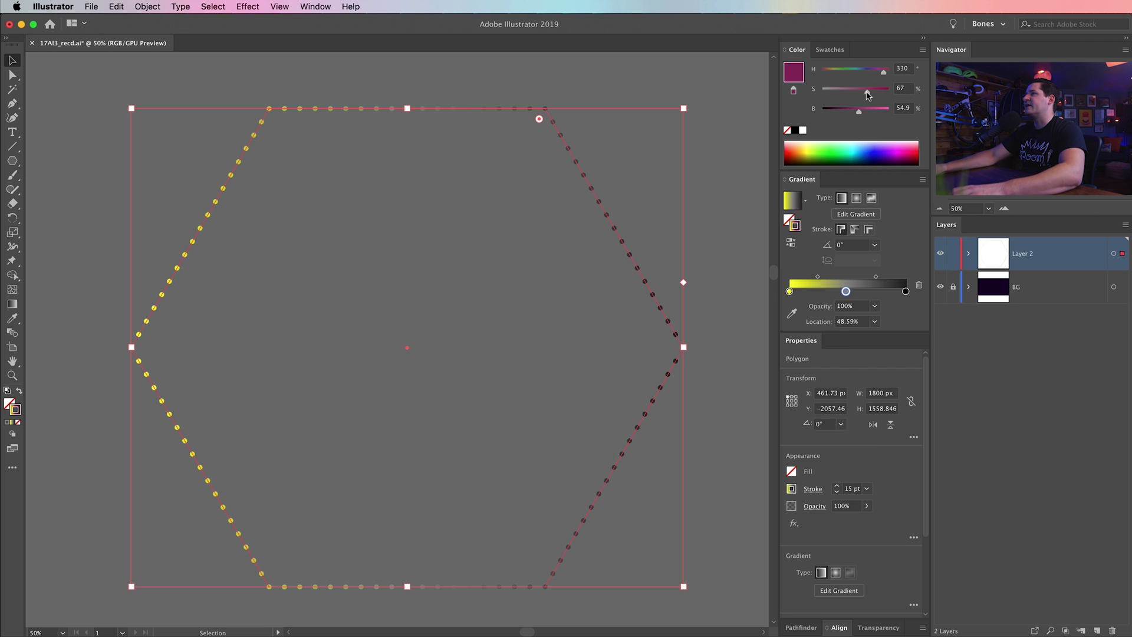
pyautogui.moveTo(867, 94)
pyautogui.mouseDown()
pyautogui.moveTo(889, 91)
pyautogui.moveTo(873, 110)
pyautogui.moveTo(882, 111)
pyautogui.mouseUp()
pyautogui.click(830, 71)
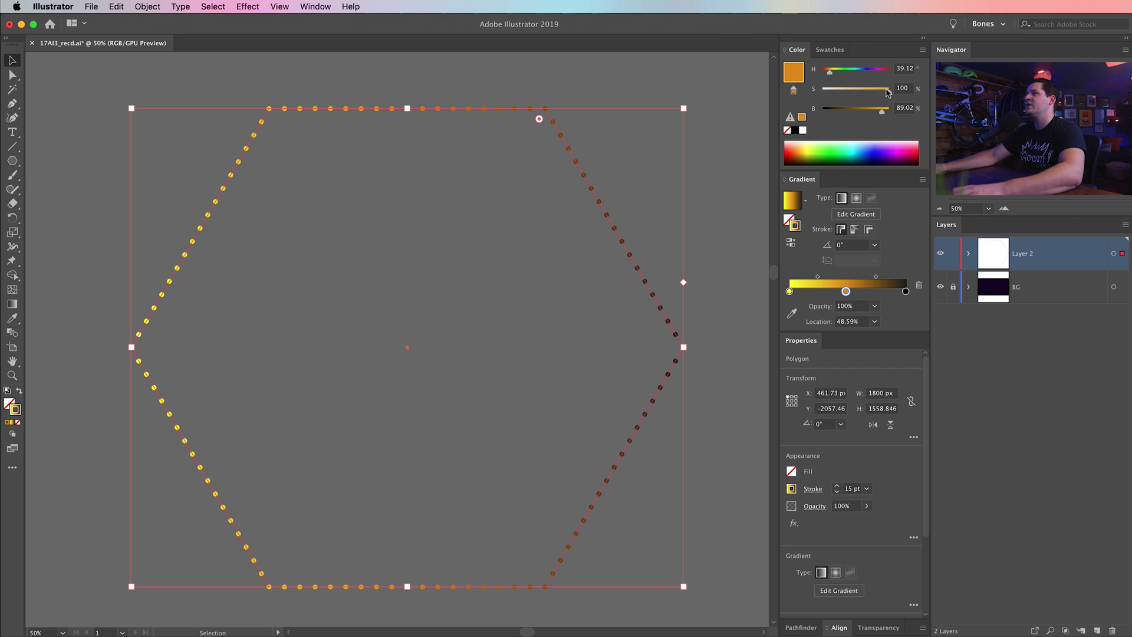
# - Set the gradient's end stop to a fully bright red
pyautogui.click(905, 291)
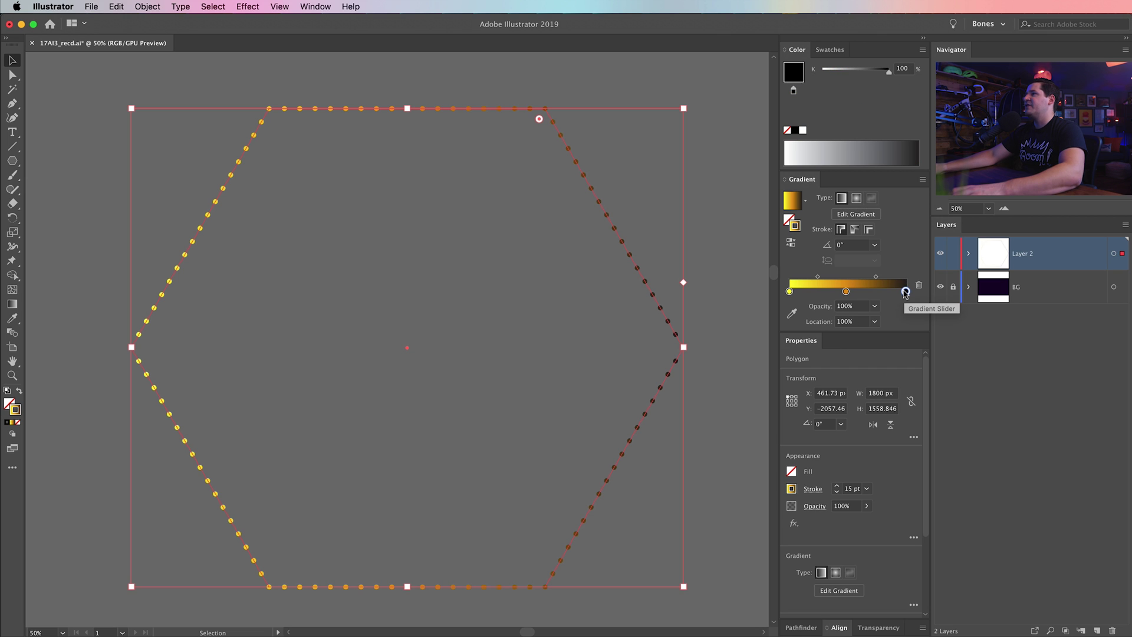
pyautogui.click(923, 54)
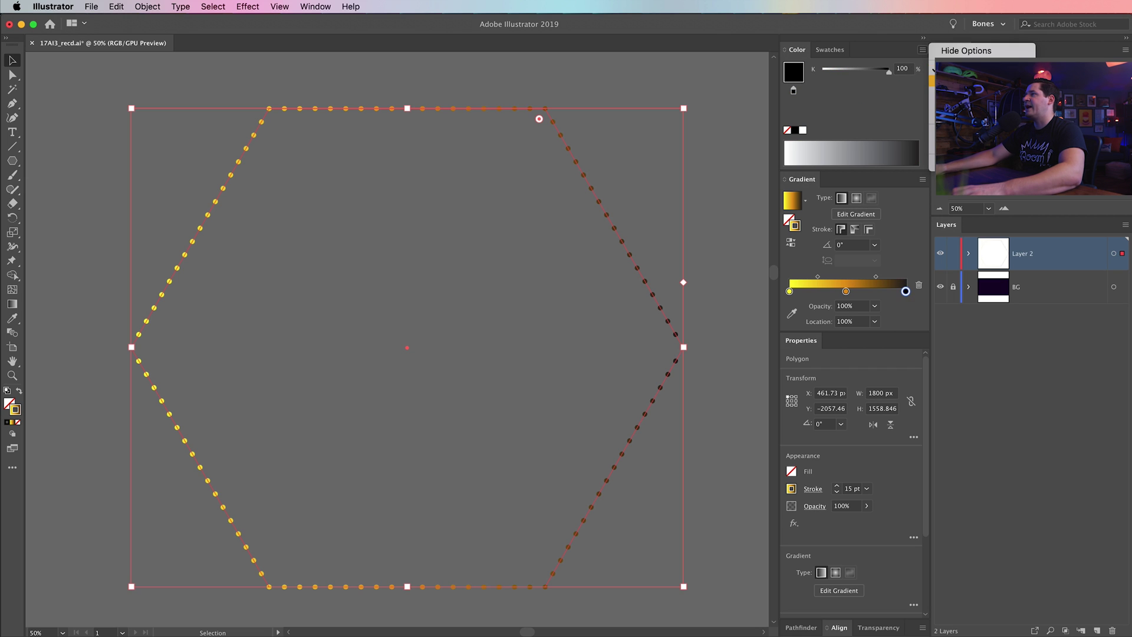
pyautogui.click(933, 78)
pyautogui.click(923, 50)
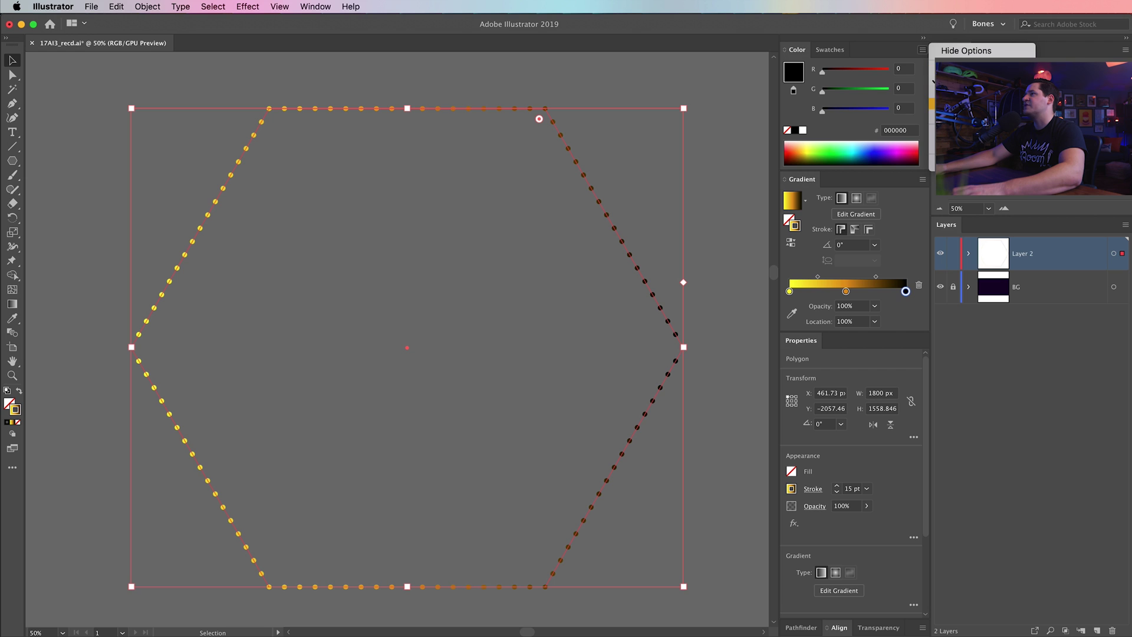
pyautogui.click(933, 91)
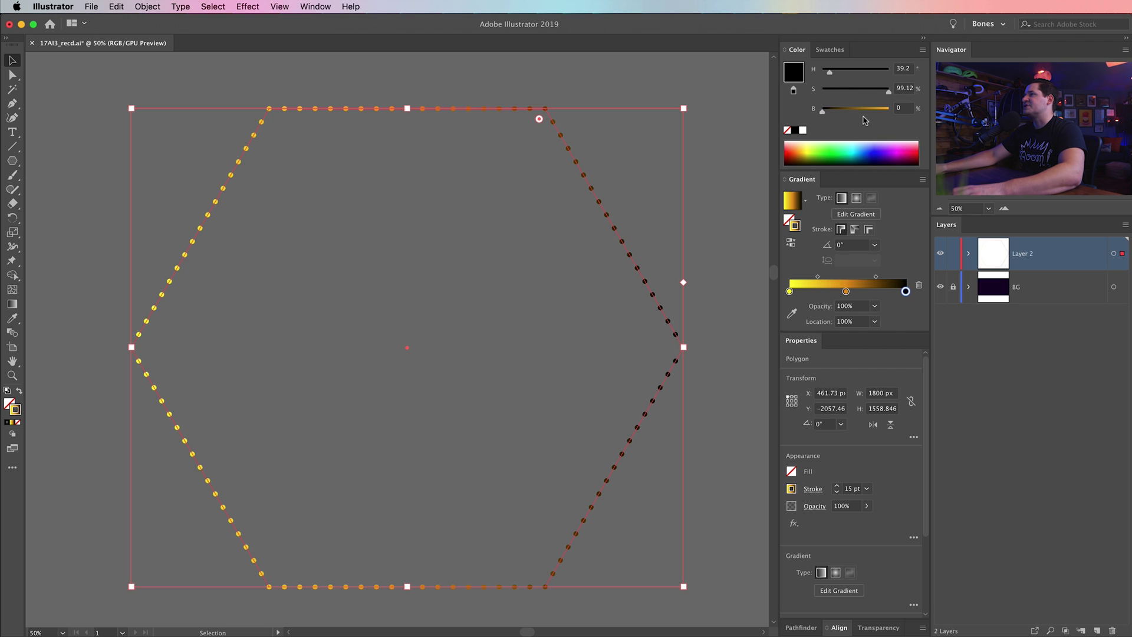
pyautogui.click(888, 110)
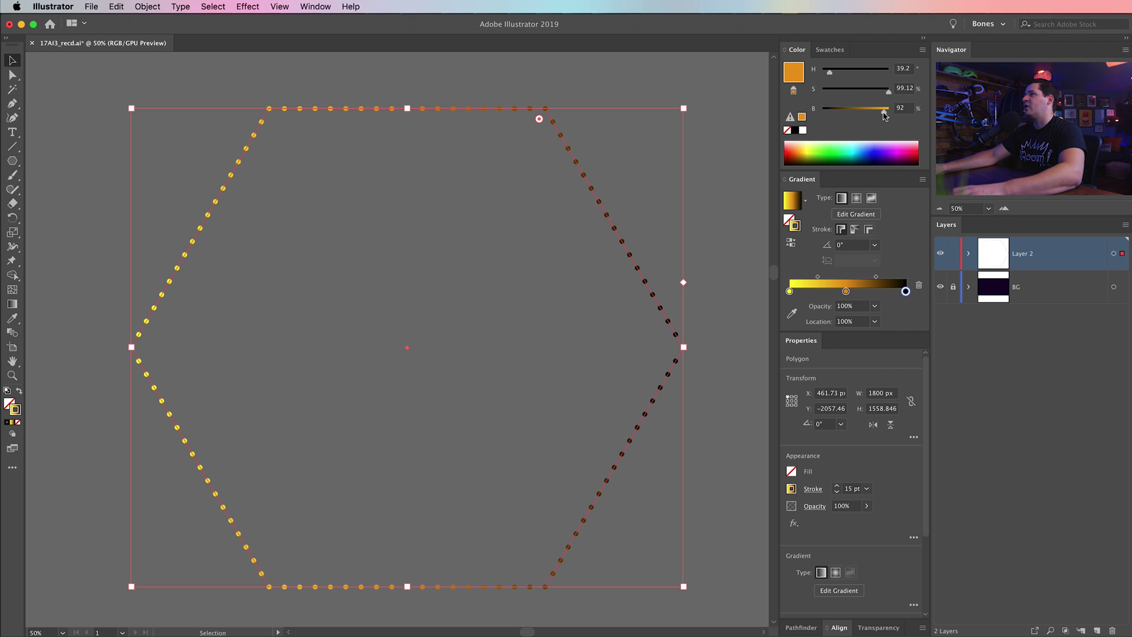
pyautogui.click(889, 69)
pyautogui.moveTo(888, 71); pyautogui.dragTo(886, 73)
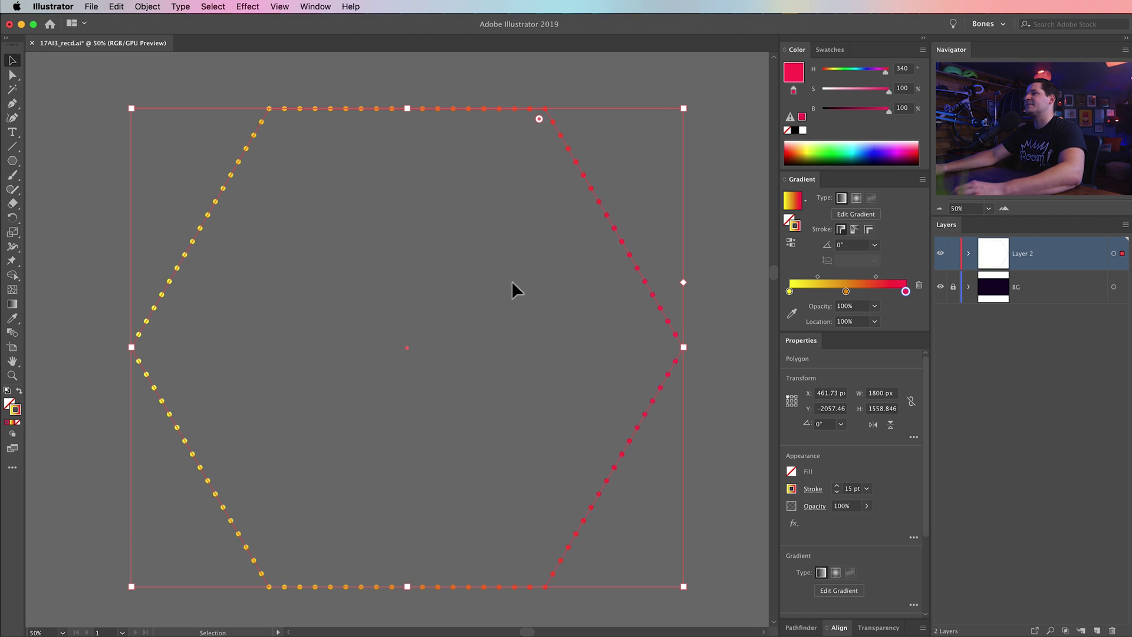
pyautogui.click(575, 259)
pyautogui.press('space')
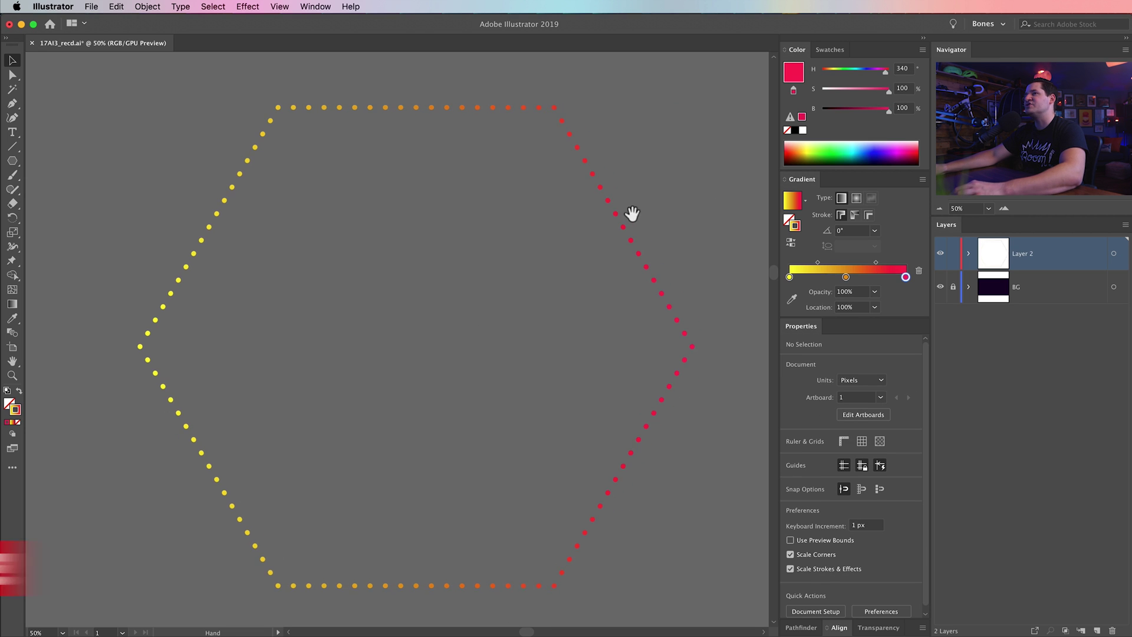
pyautogui.moveTo(374, 426); pyautogui.dragTo(371, 411)
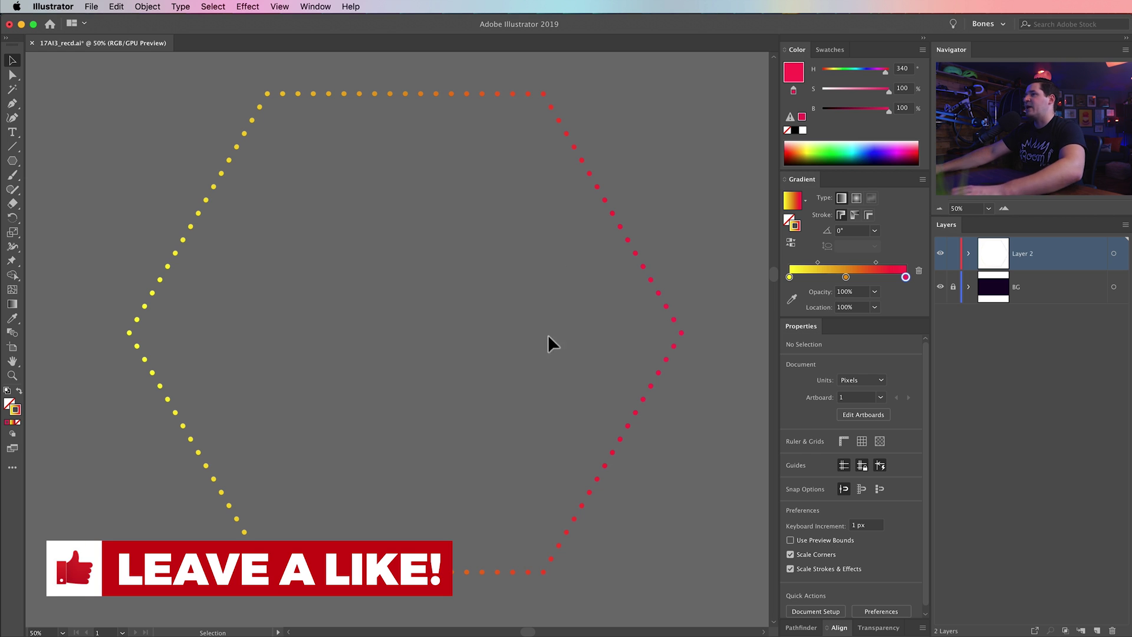
pyautogui.click(629, 237)
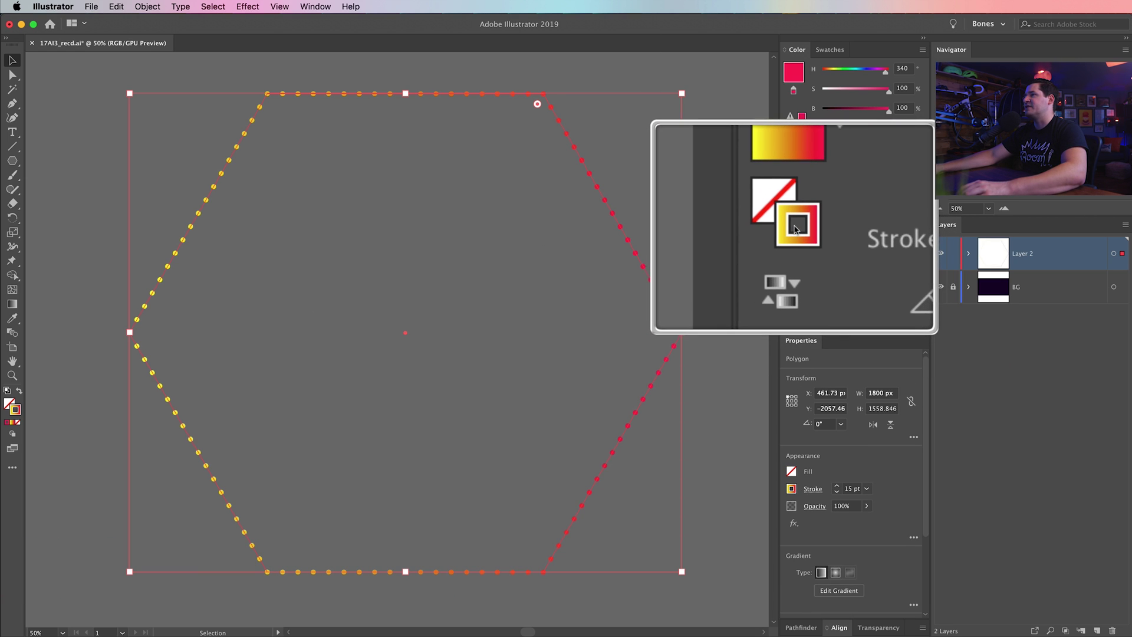
pyautogui.click(524, 299)
# - Apply Effect > Distort & Transform > Transform to the hexagon with 25 copies and Preview on
pyautogui.click(356, 100)
pyautogui.click(248, 6)
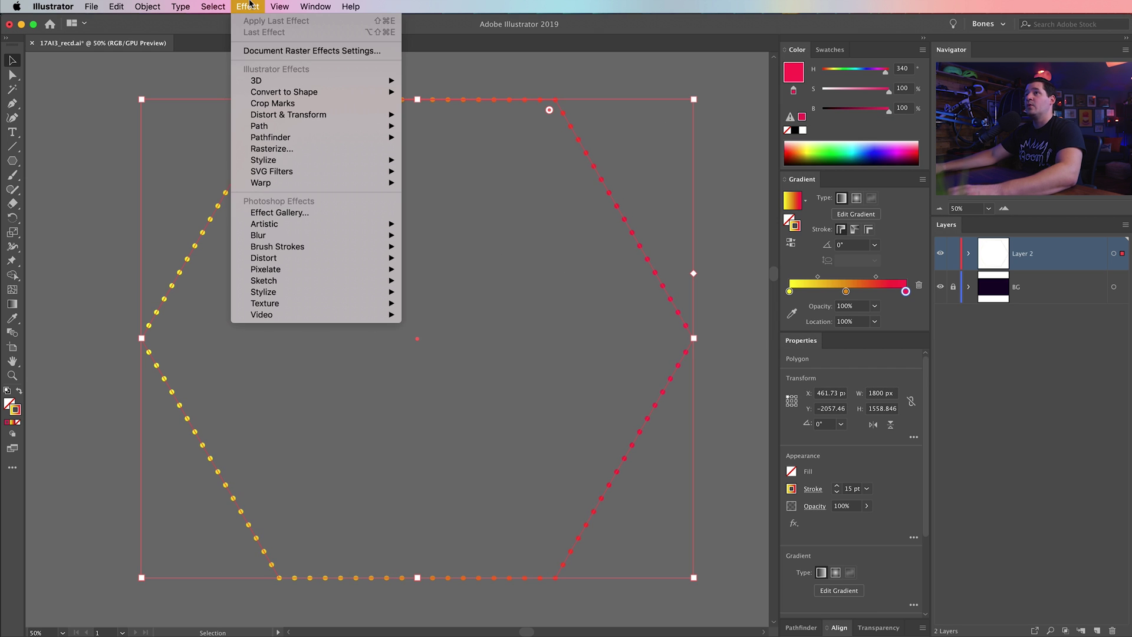
pyautogui.moveTo(300, 117)
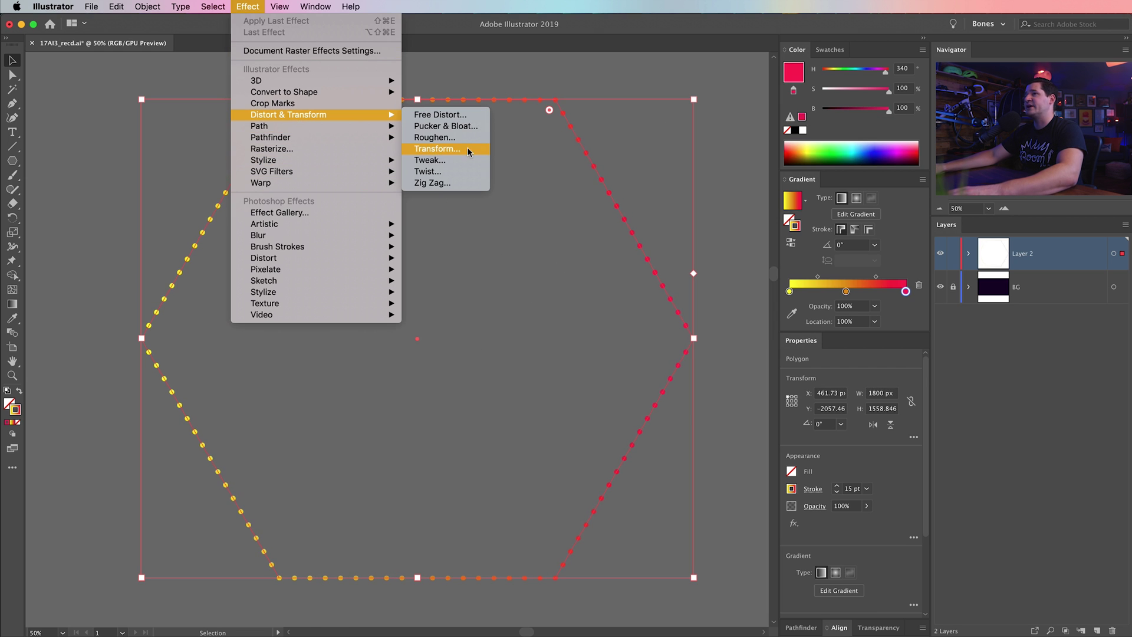
pyautogui.click(448, 148)
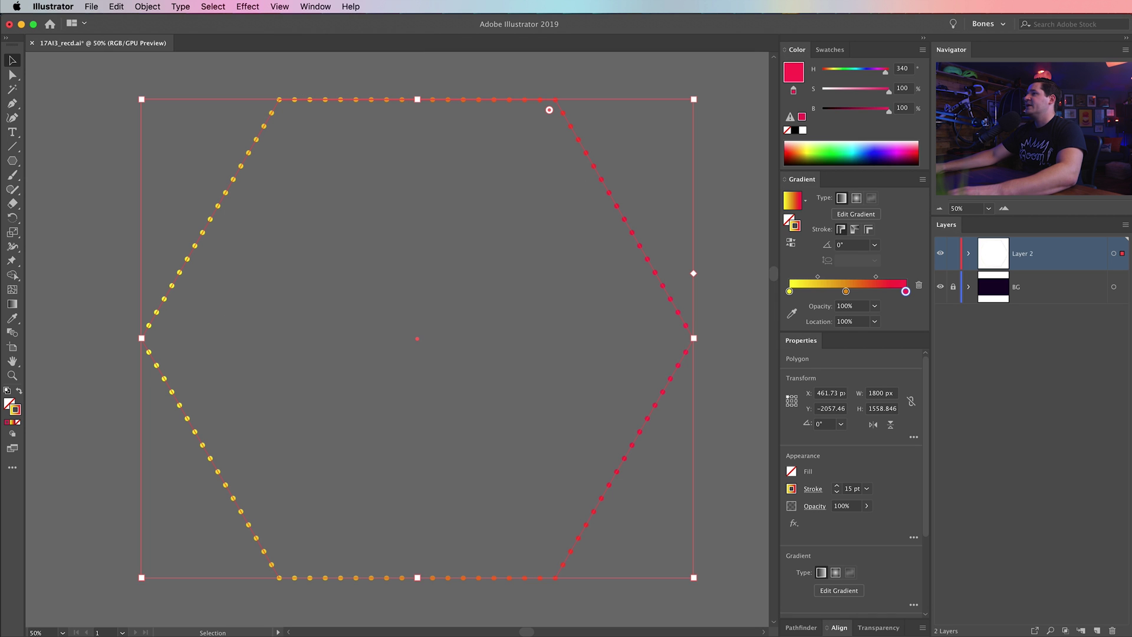
pyautogui.moveTo(858, 137); pyautogui.dragTo(953, 248)
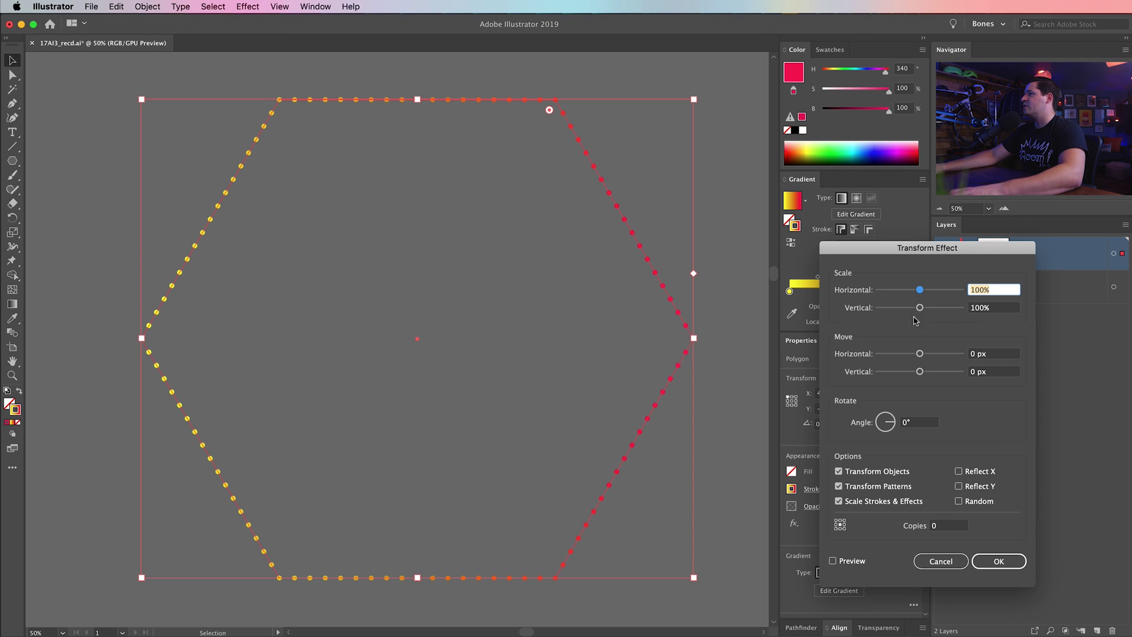
pyautogui.click(945, 523)
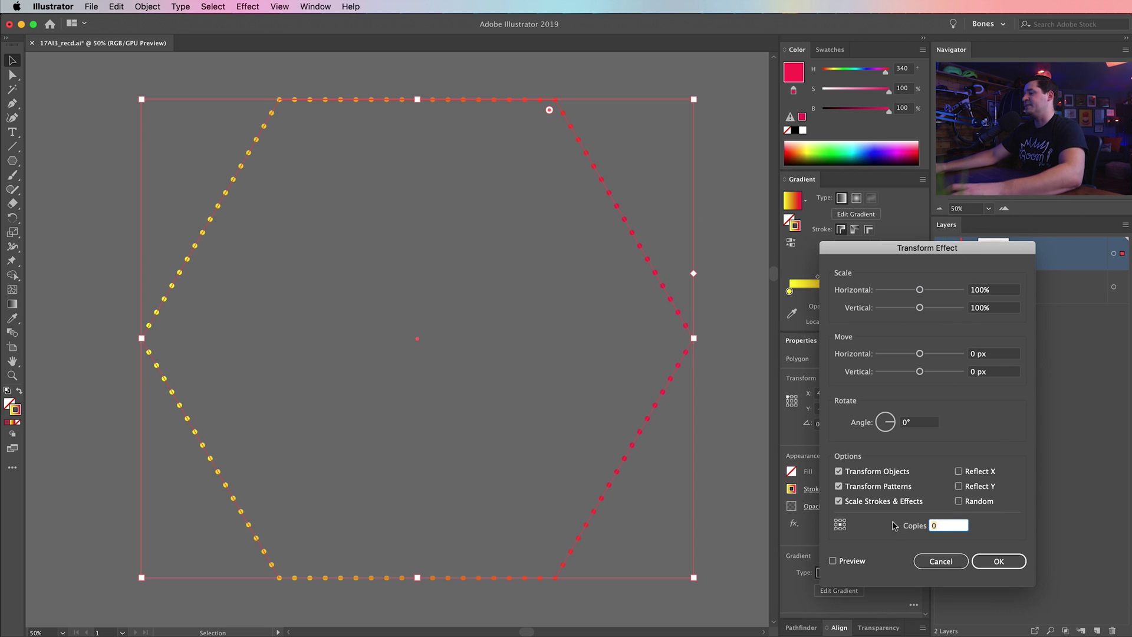
pyautogui.write('25')
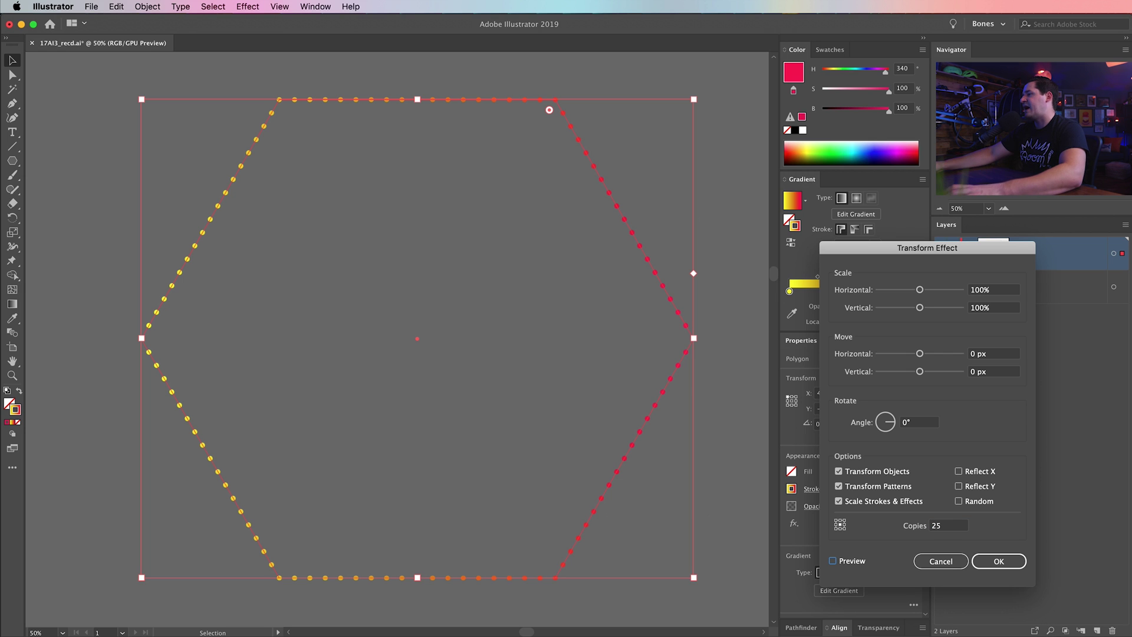
pyautogui.click(850, 565)
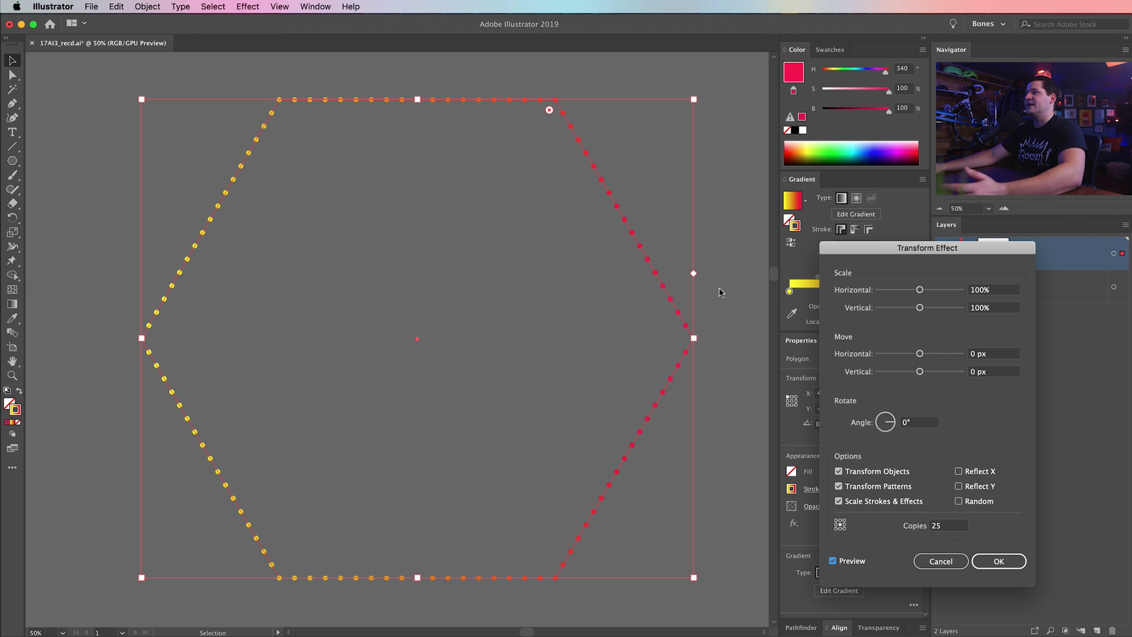
# - Scale each copy to 91% horizontally and vertically, after first trying 90%
pyautogui.click(1000, 292)
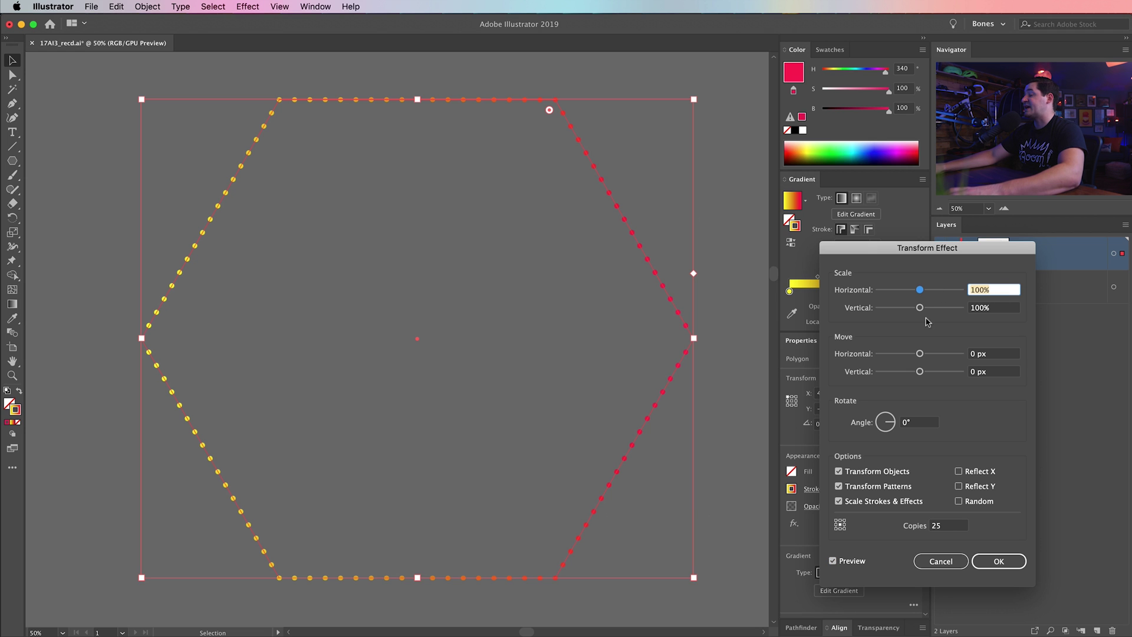
pyautogui.write('90')
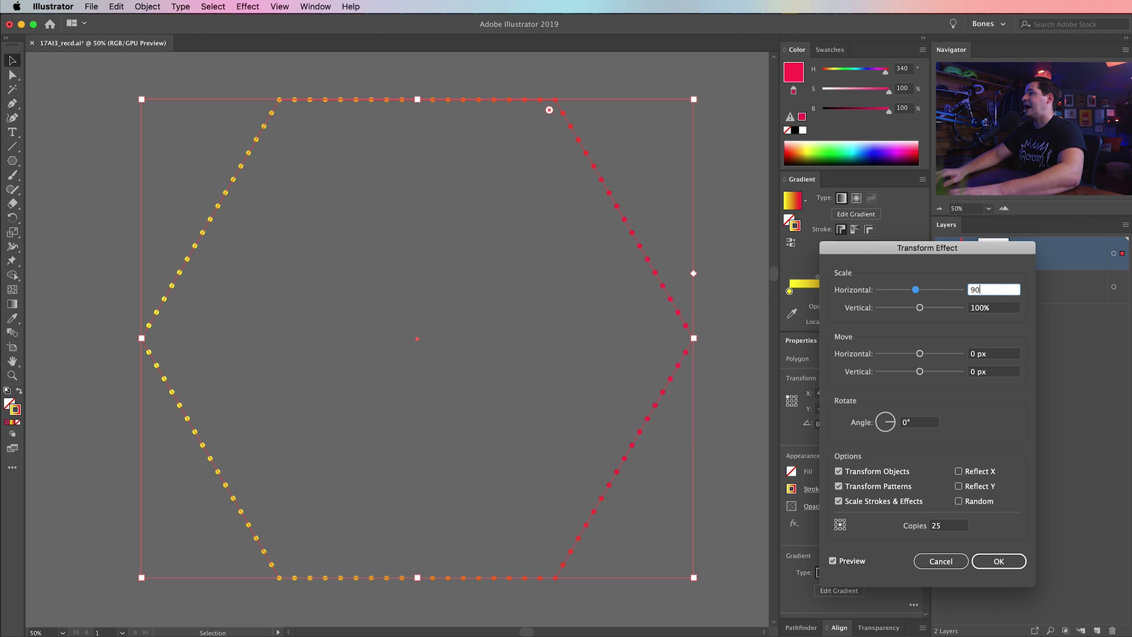
pyautogui.press('Tab')
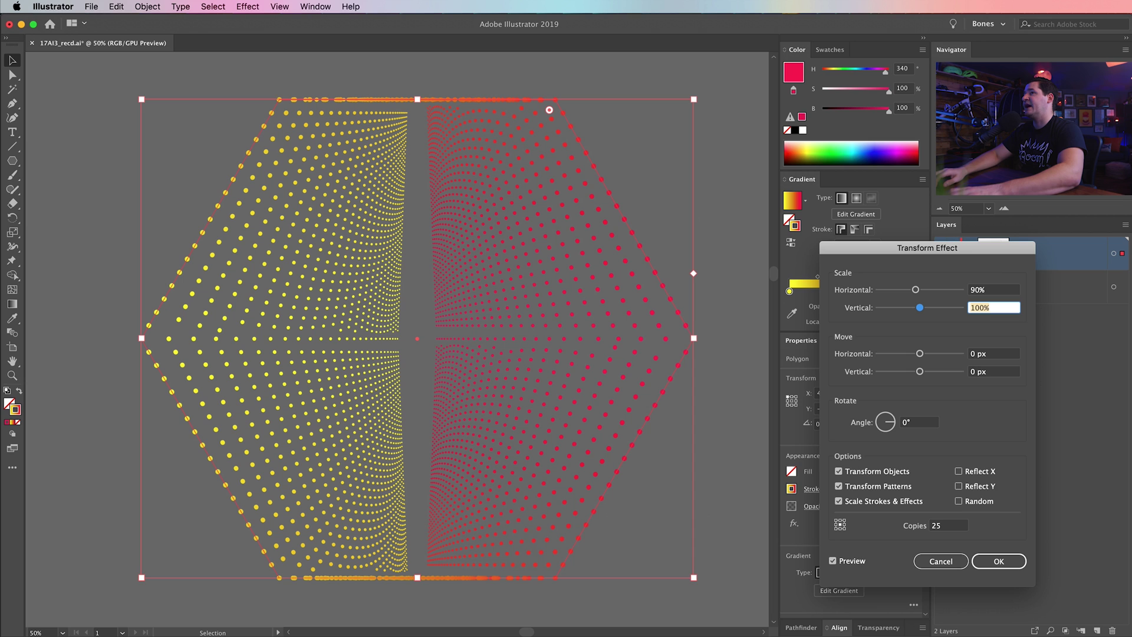
pyautogui.write('90')
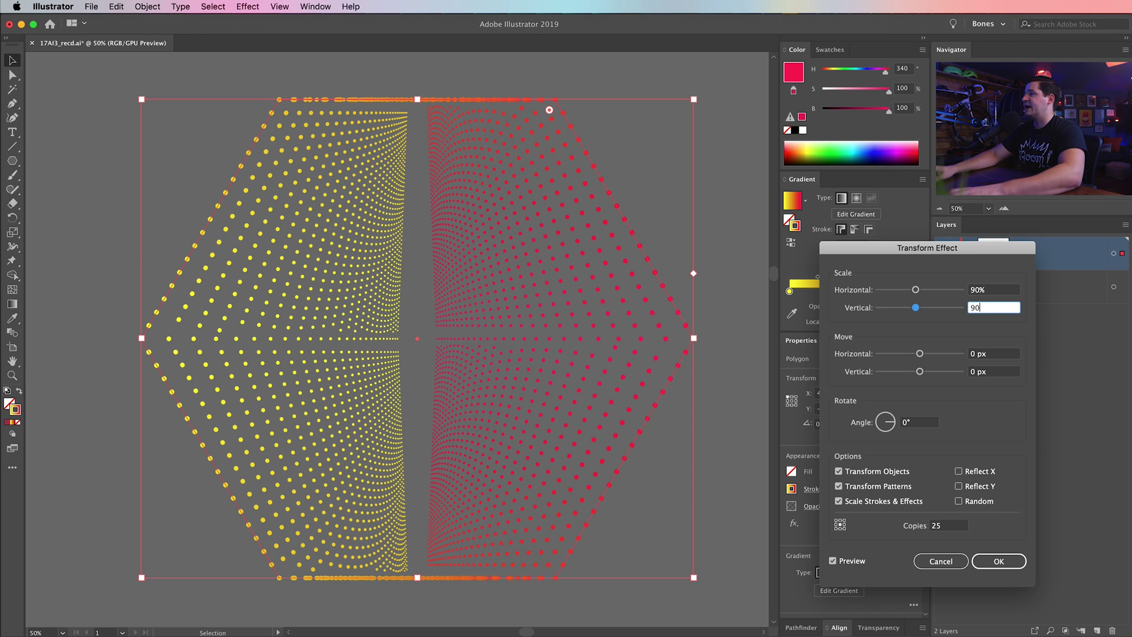
pyautogui.press('Tab')
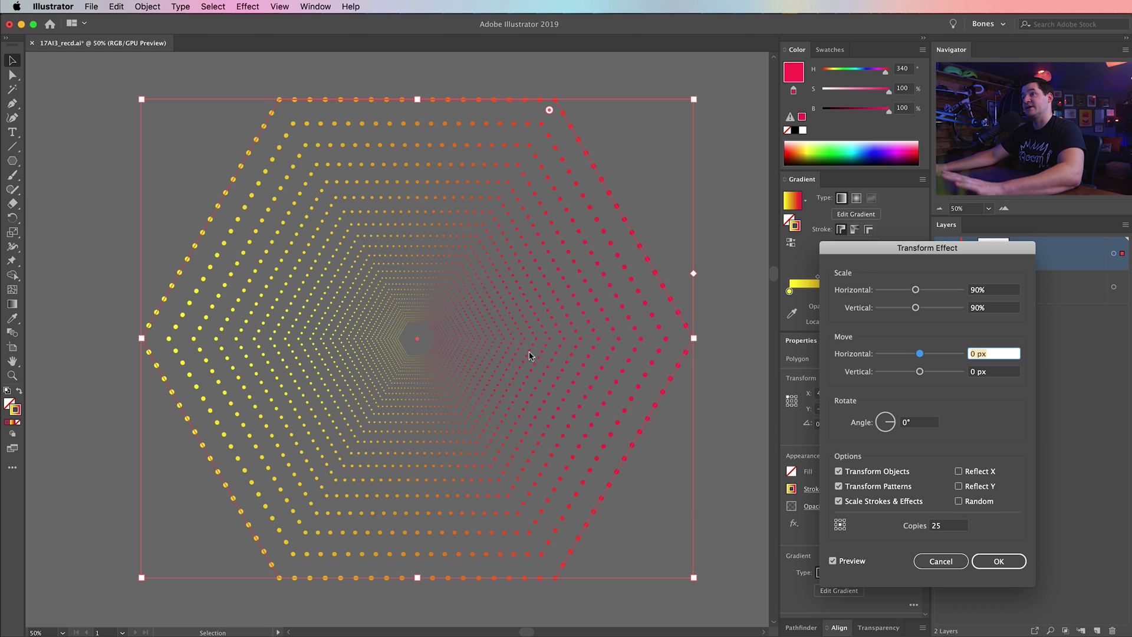
pyautogui.click(1001, 293)
pyautogui.write('91')
pyautogui.press('Tab')
pyautogui.write('91')
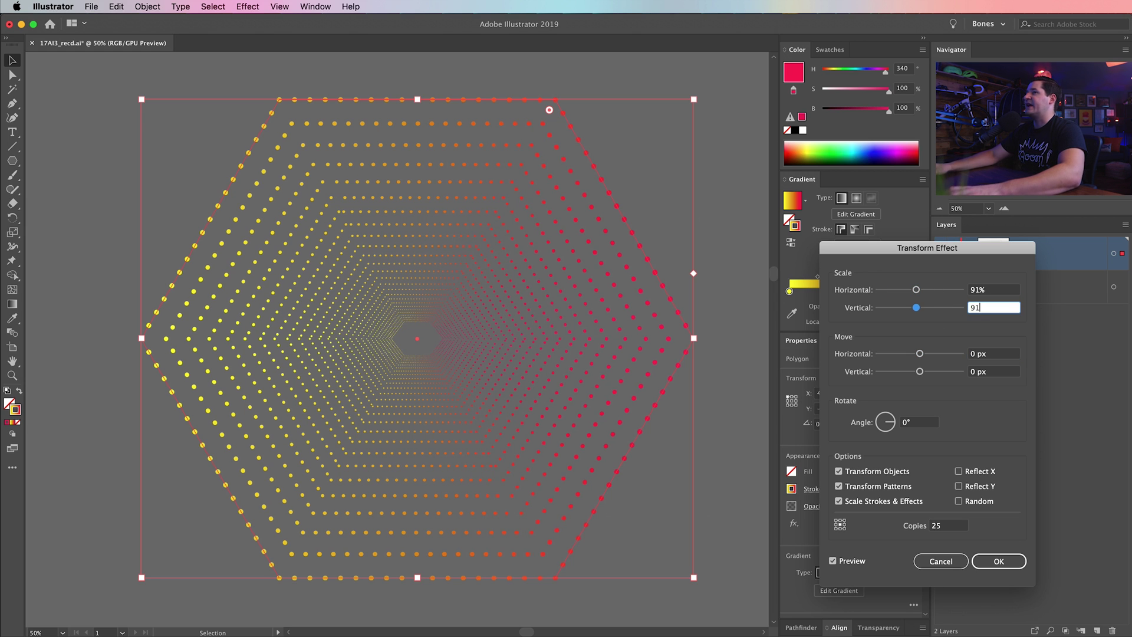
pyautogui.press('Tab')
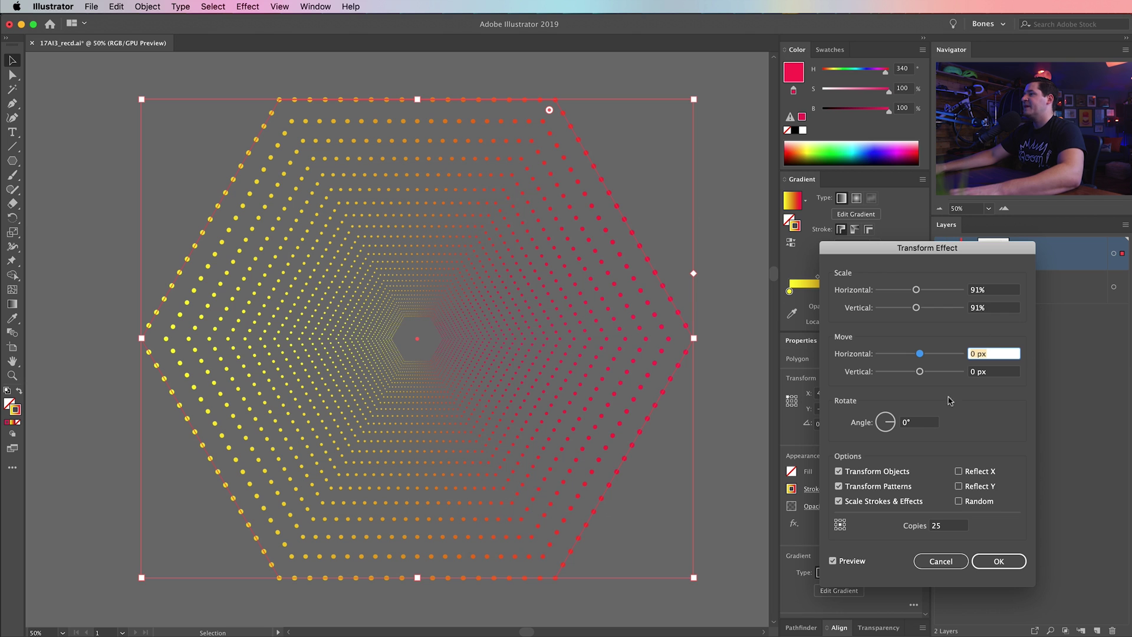
pyautogui.click(920, 422)
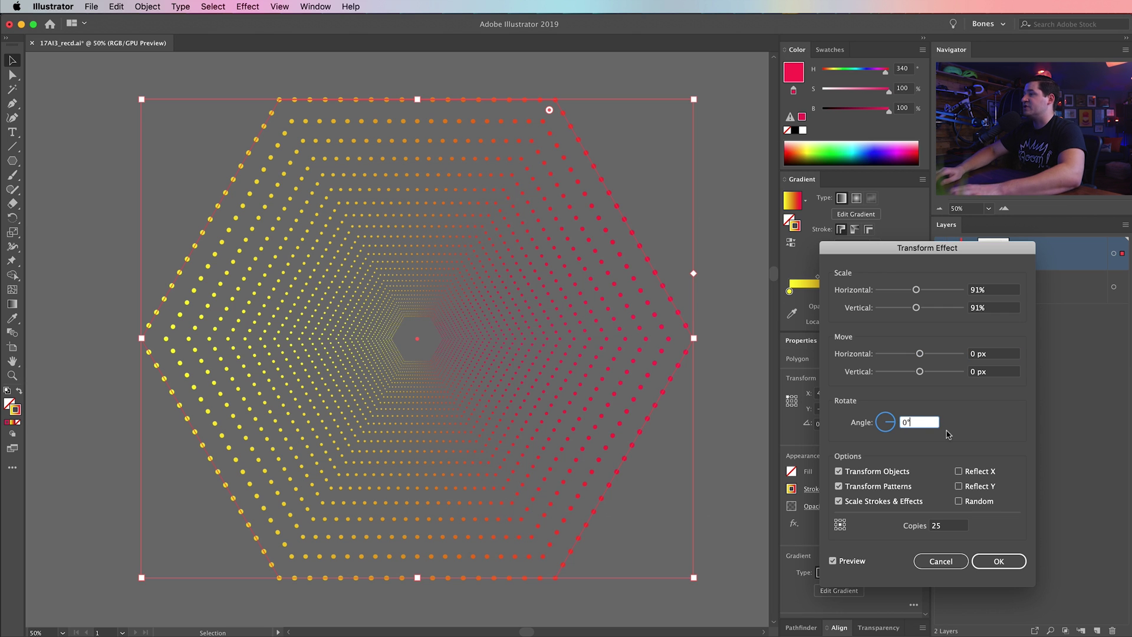
# - Set each copy's rotation to 12° and raise the copies to 32, then apply the effect
pyautogui.press('Up')
pyautogui.press('Up')
pyautogui.press('Up')
pyautogui.press('Up')
pyautogui.press('Up')
pyautogui.press('Up')
pyautogui.press('Up')
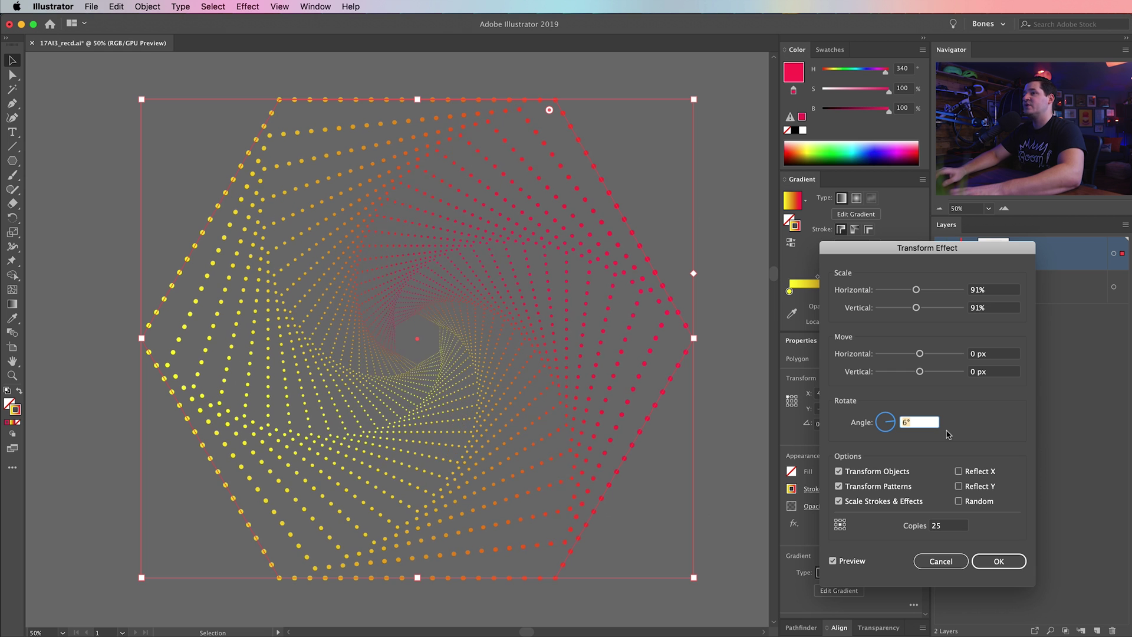
pyautogui.press('Up')
pyautogui.press('Up')
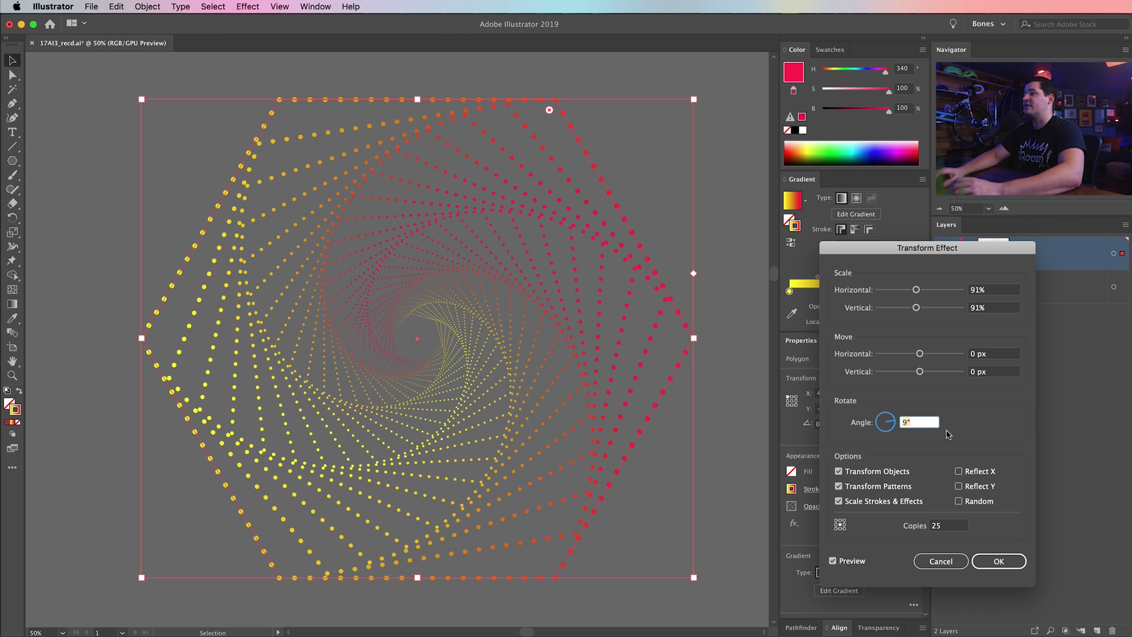
pyautogui.press('Up')
pyautogui.press('Up')
pyautogui.press('Up')
pyautogui.press('Up')
pyautogui.press('Up')
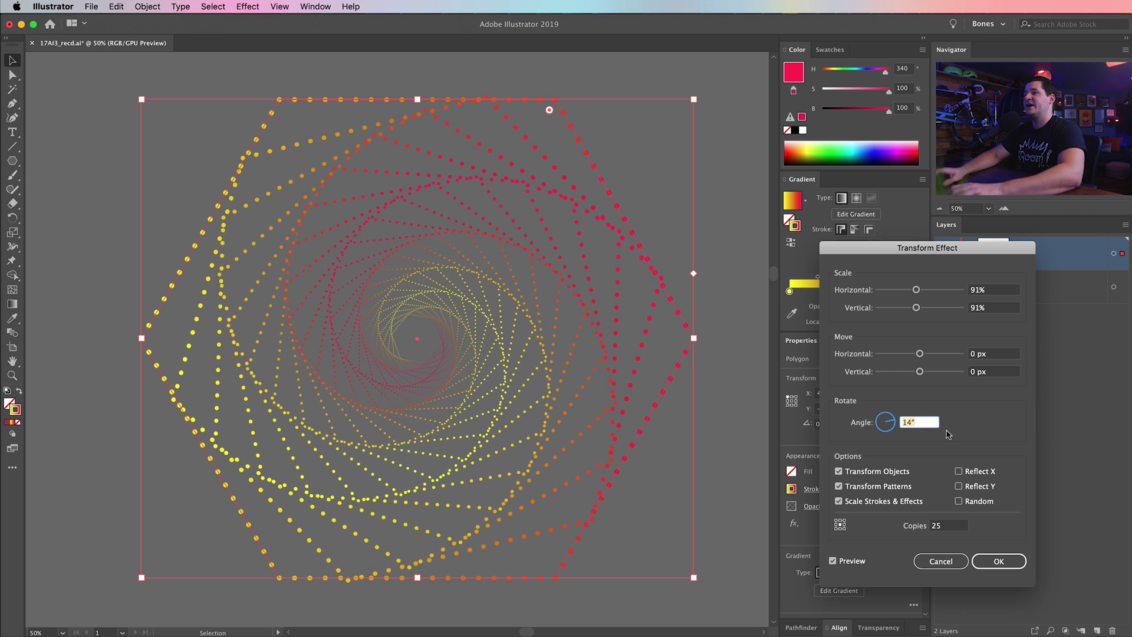
pyautogui.press('Up')
pyautogui.press('Up')
pyautogui.press('Up')
pyautogui.press('Up')
pyautogui.press('Up')
pyautogui.press('Up')
pyautogui.press('Up')
pyautogui.press('Up')
pyautogui.press('Up')
pyautogui.press('Up')
pyautogui.press('Up')
pyautogui.press('Up')
pyautogui.press('Up')
pyautogui.press('Up')
pyautogui.press('Up')
pyautogui.press('Up')
pyautogui.press('Up')
pyautogui.press('Up')
pyautogui.press('Up')
pyautogui.press('Up')
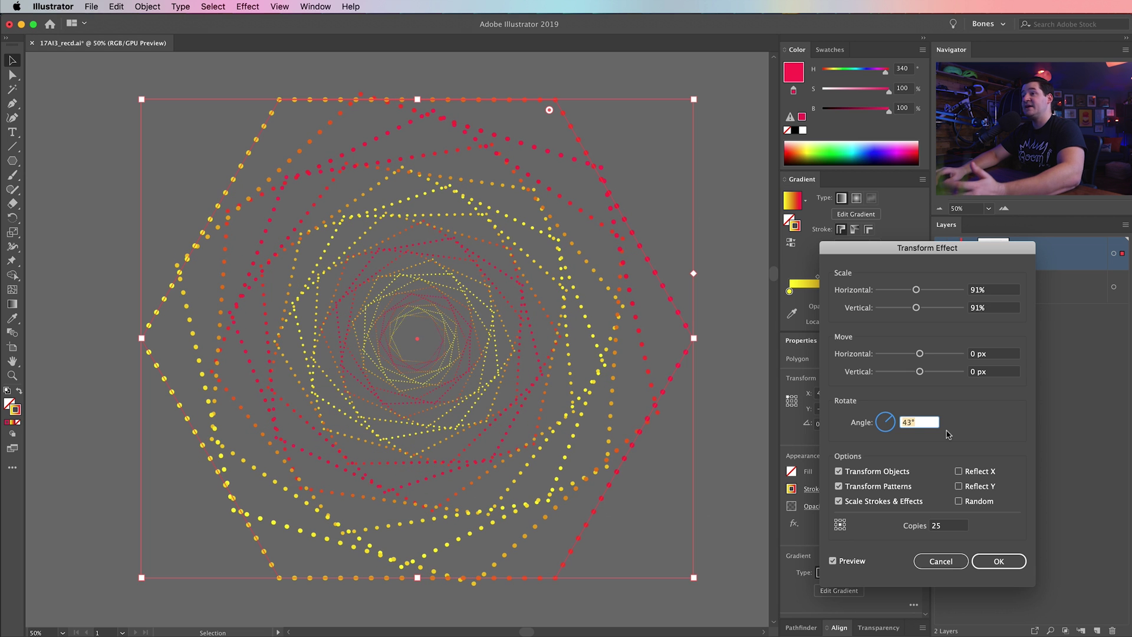
pyautogui.press('Down')
pyautogui.press('Down')
pyautogui.press('Down')
pyautogui.press('Down')
pyautogui.press('Down')
pyautogui.press('Down')
pyautogui.press('Down')
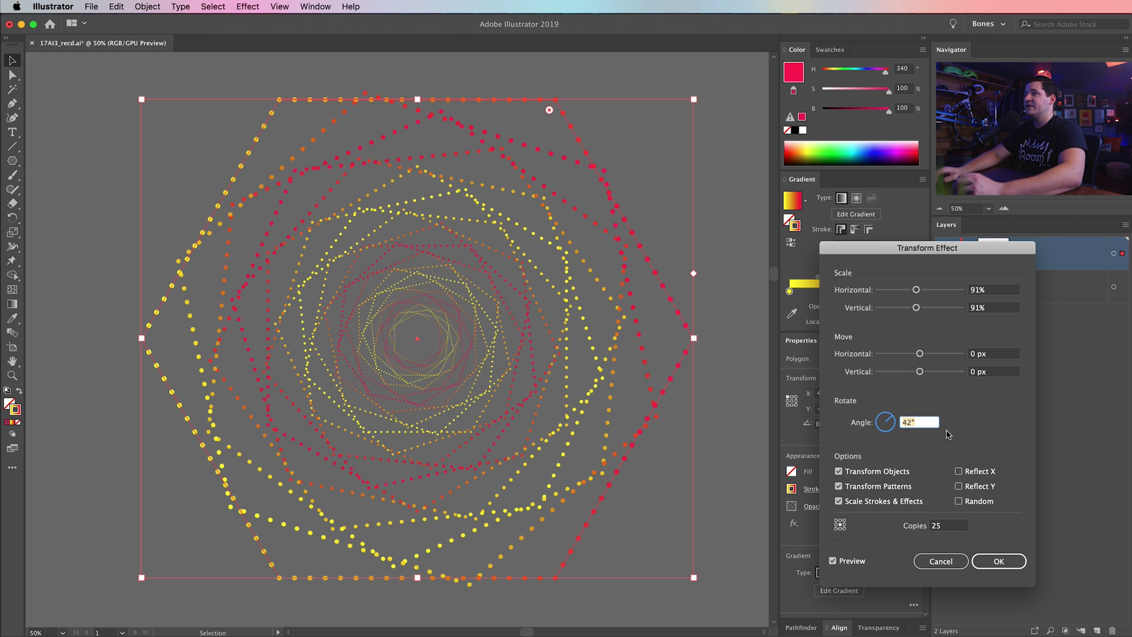
pyautogui.press('Down')
pyautogui.press('Down')
pyautogui.press('Down')
pyautogui.press('Down')
pyautogui.press('Down')
pyautogui.press('Down')
pyautogui.press('Down')
pyautogui.press('Down')
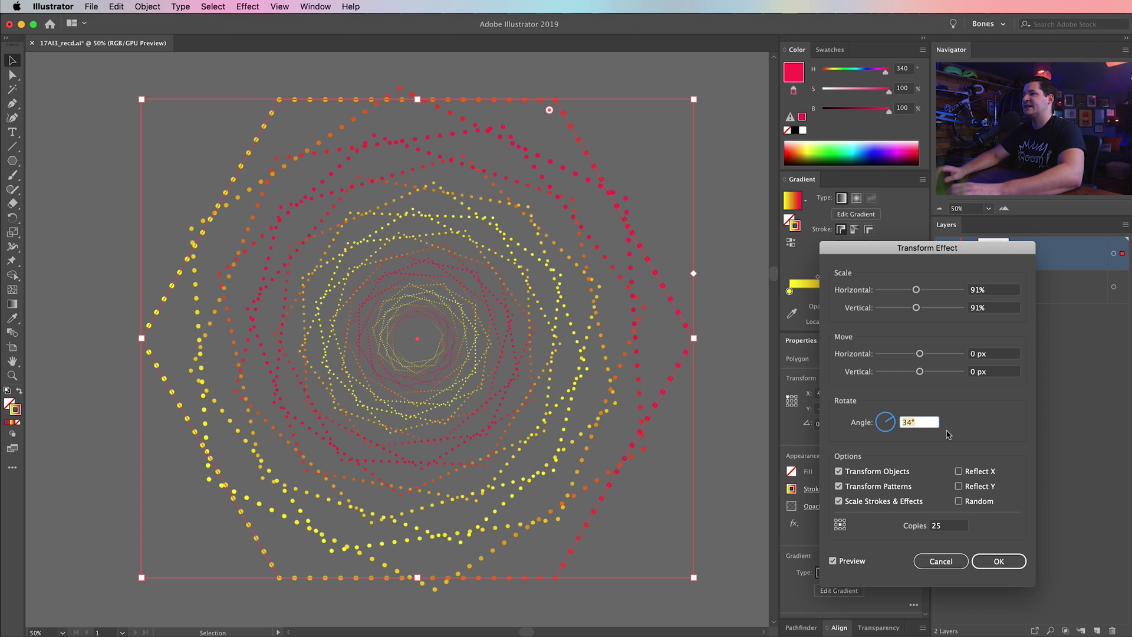
pyautogui.write('12')
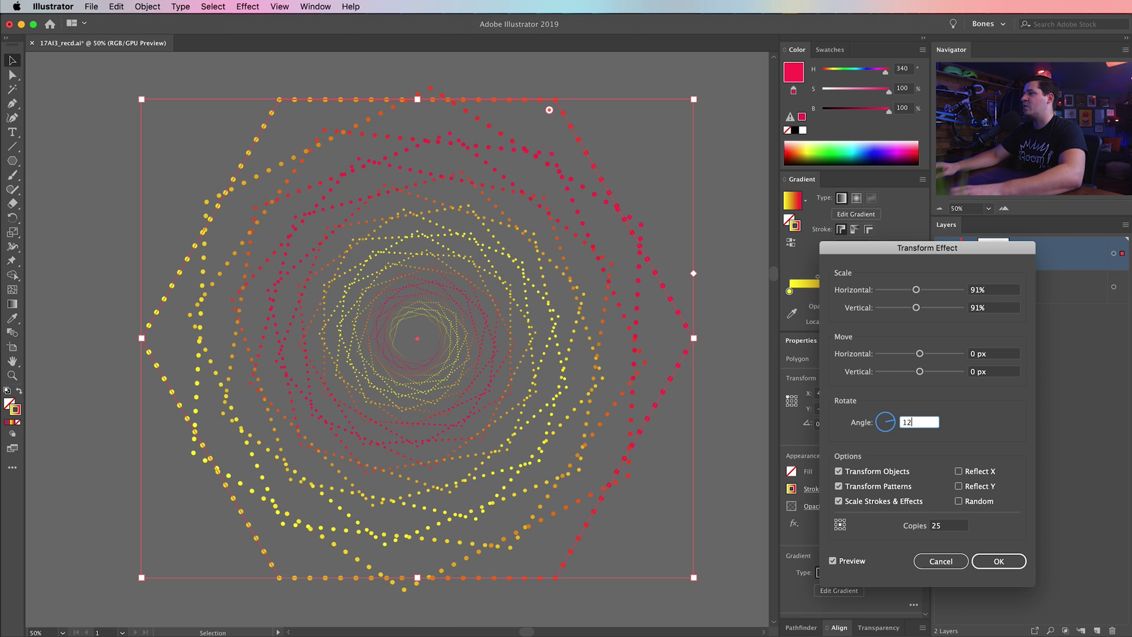
pyautogui.press('Tab')
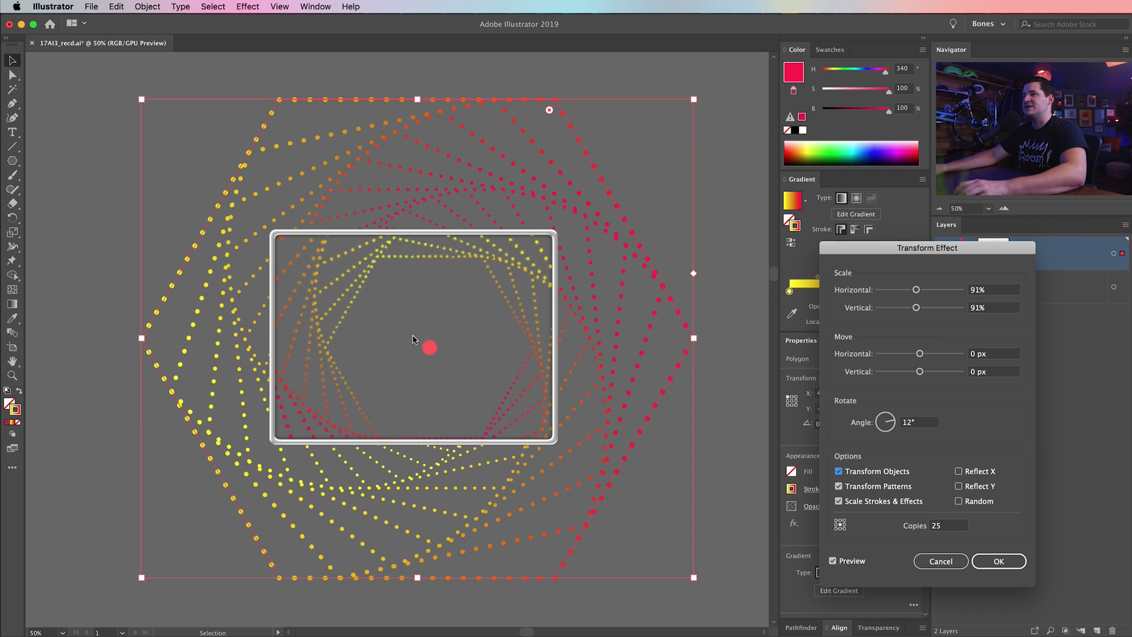
pyautogui.doubleClick(937, 525)
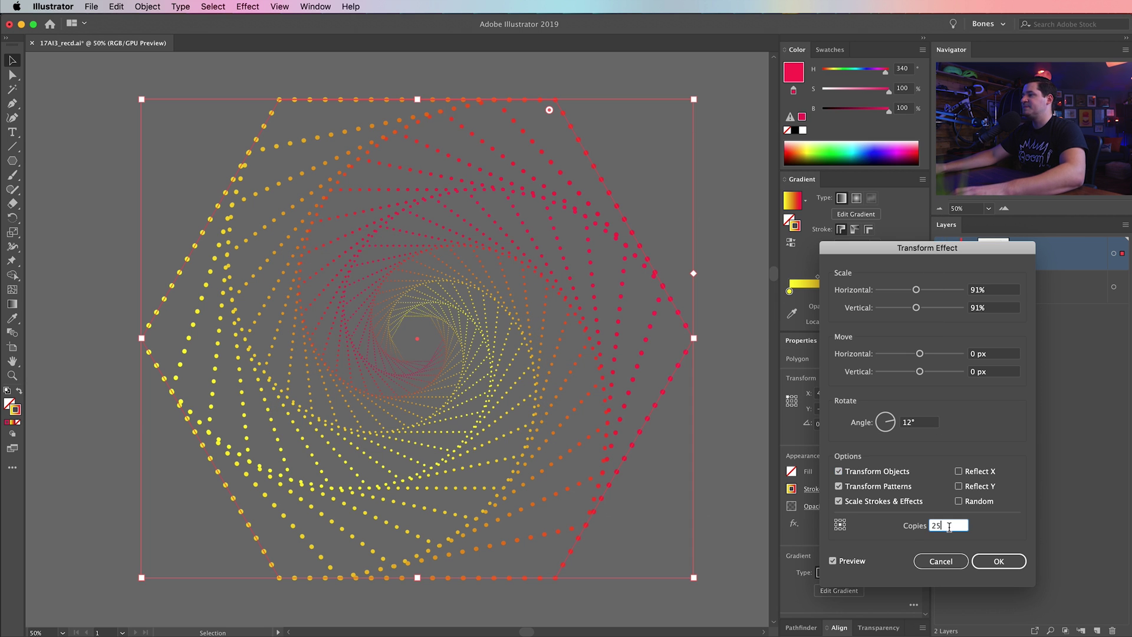
pyautogui.write('32')
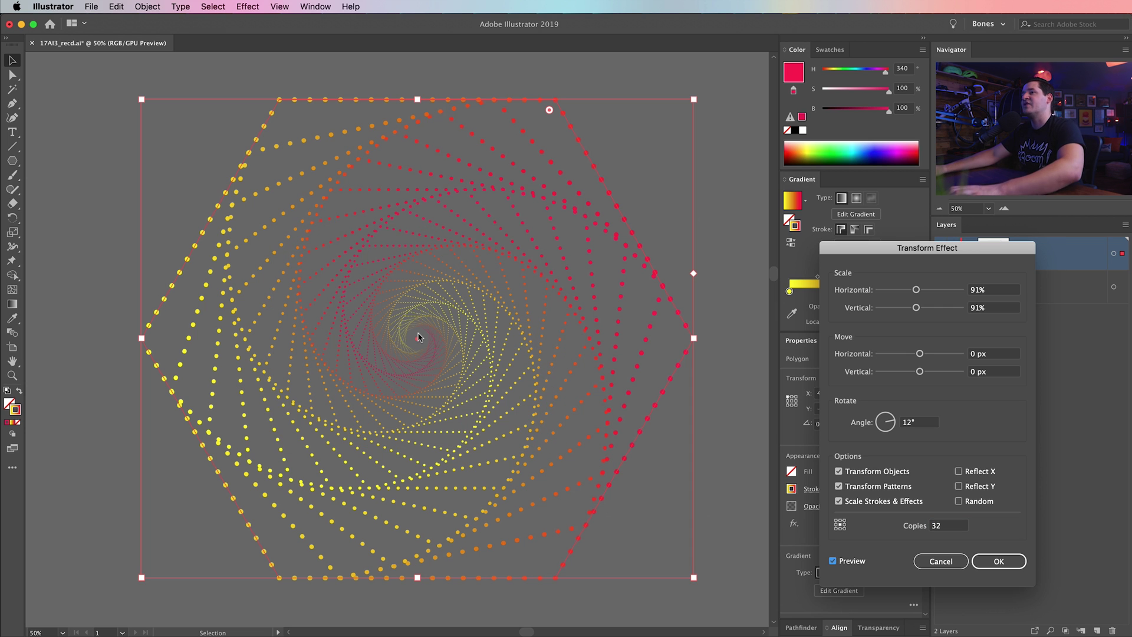
pyautogui.click(1001, 561)
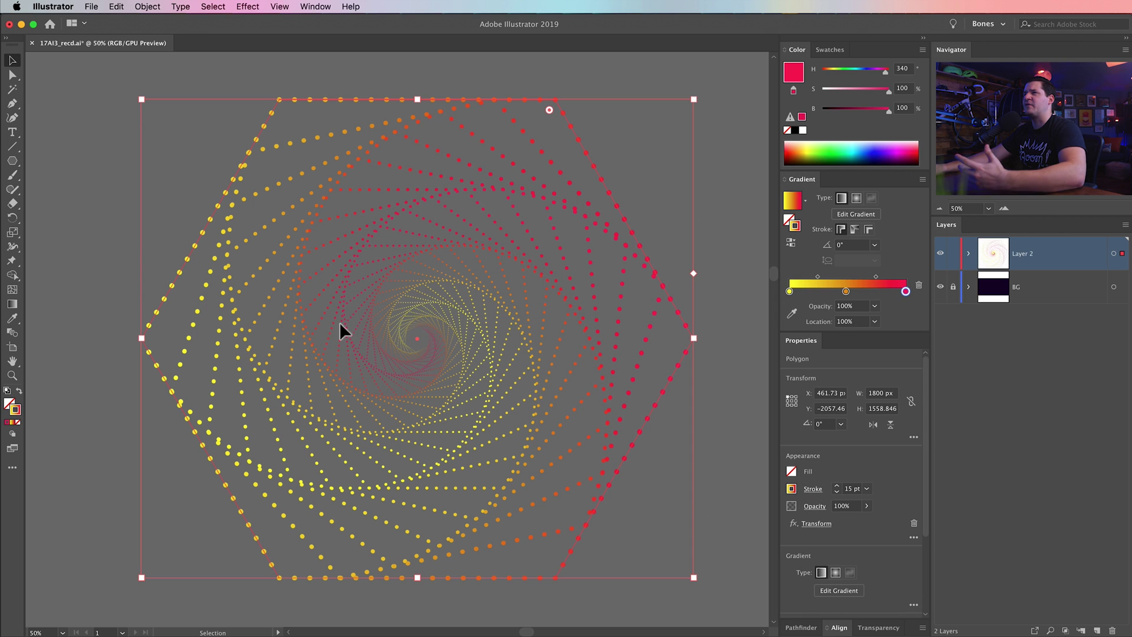
# - Reselect the vortex and toggle Dashed Line off and on to restore the 1 pt/50 pt dots
pyautogui.click(734, 255)
pyautogui.click(514, 246)
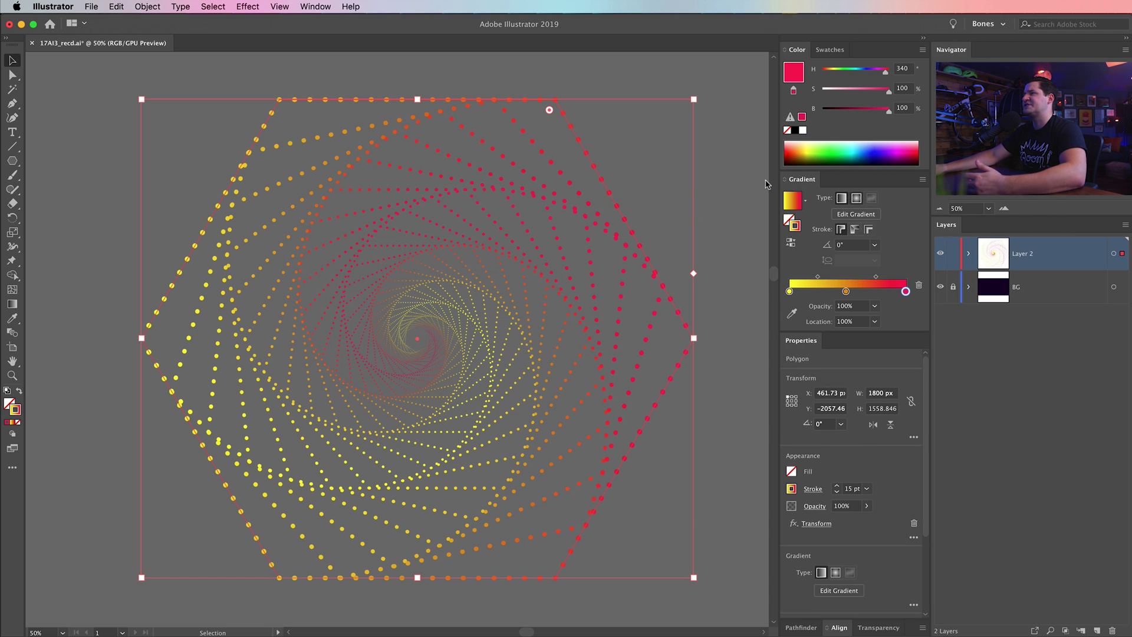
pyautogui.click(813, 489)
pyautogui.click(689, 370)
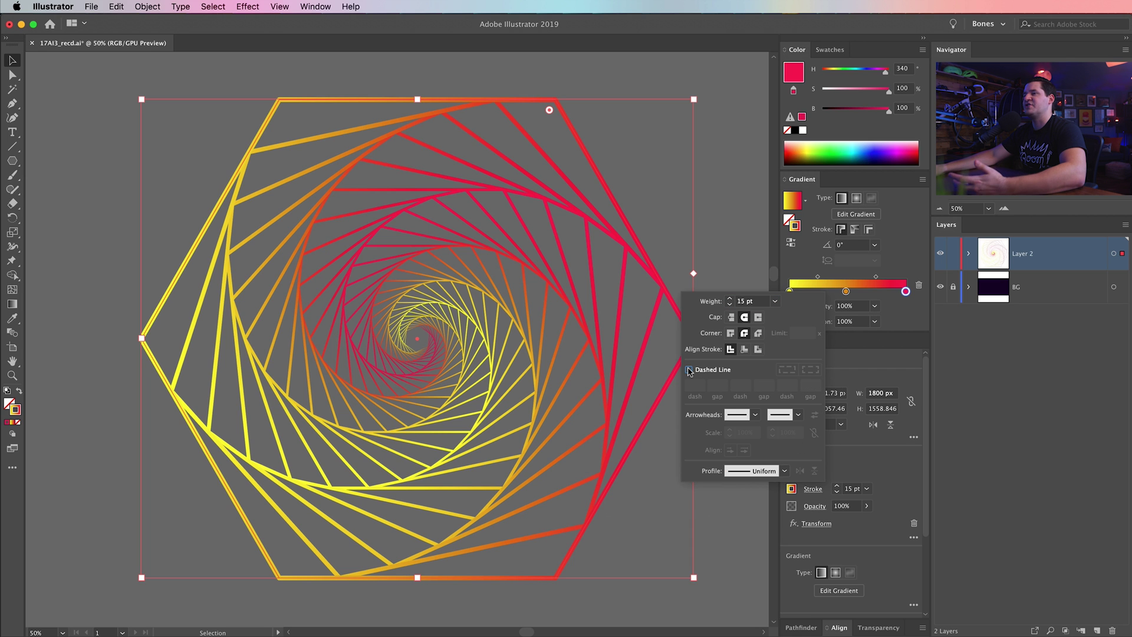
pyautogui.click(689, 369)
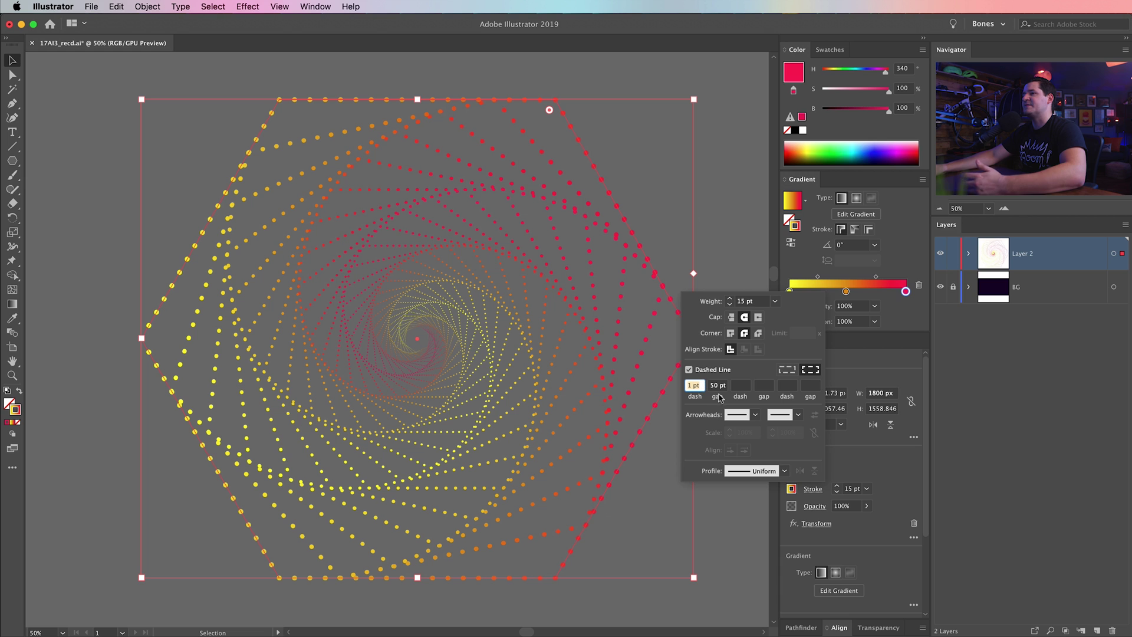
pyautogui.click(746, 175)
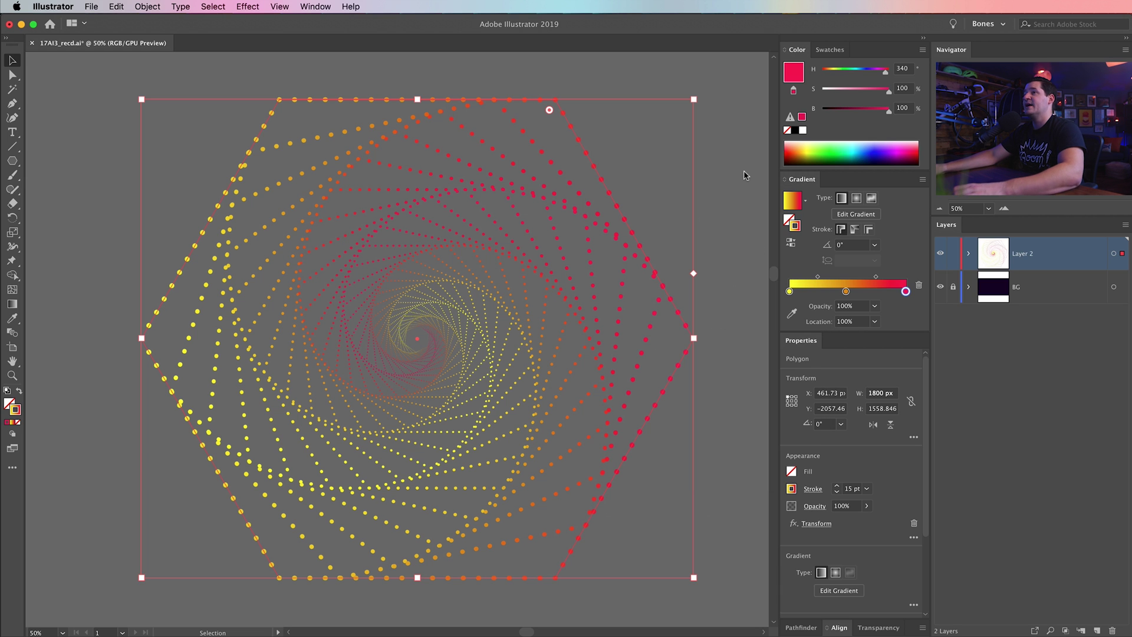
pyautogui.moveTo(469, 342)
pyautogui.mouseDown()
pyautogui.moveTo(493, 344)
pyautogui.moveTo(453, 335)
pyautogui.mouseUp()
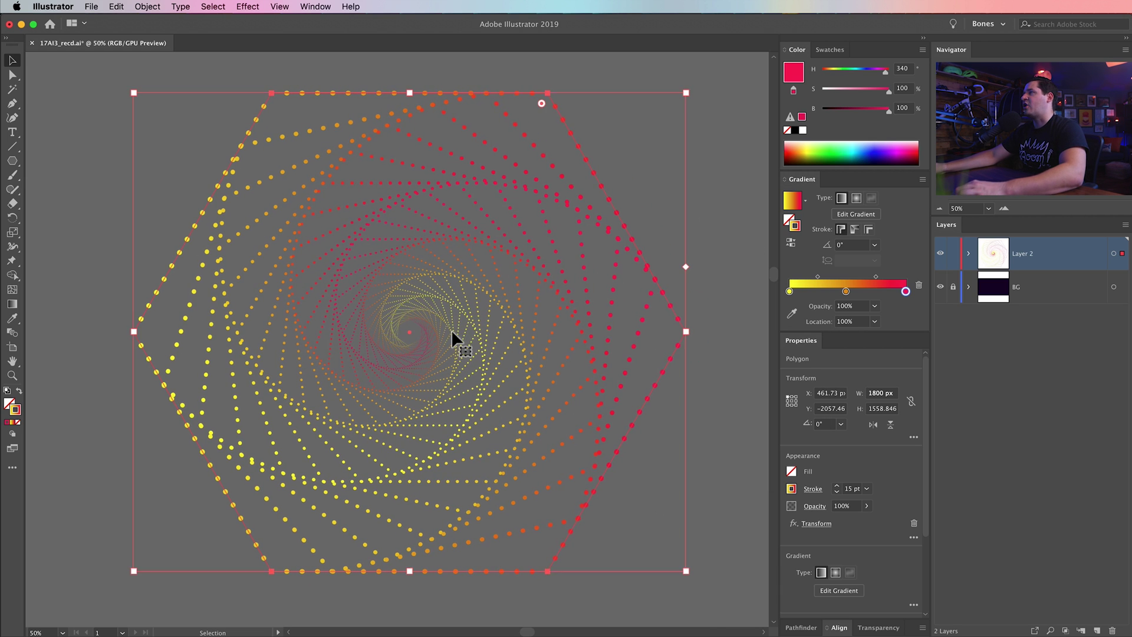
# - Zoom out to 33.33% to frame the whole vortex, reselect the polygon, and make its stroke solid red
pyautogui.moveTo(465, 248); pyautogui.dragTo(464, 249)
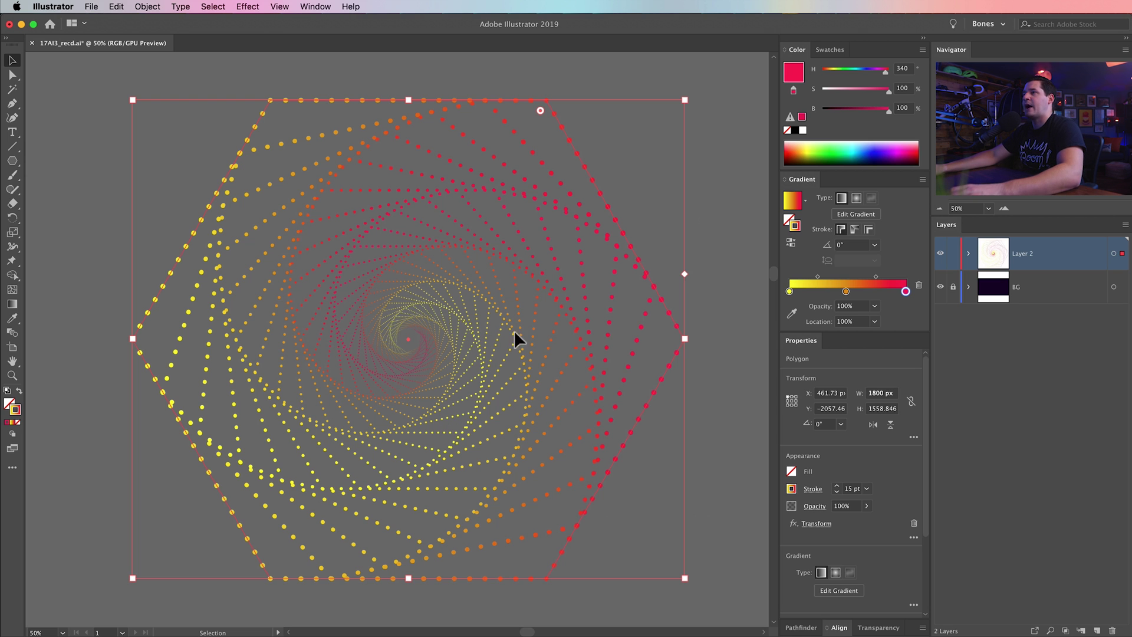
pyautogui.hotkey('ctrl', '-')
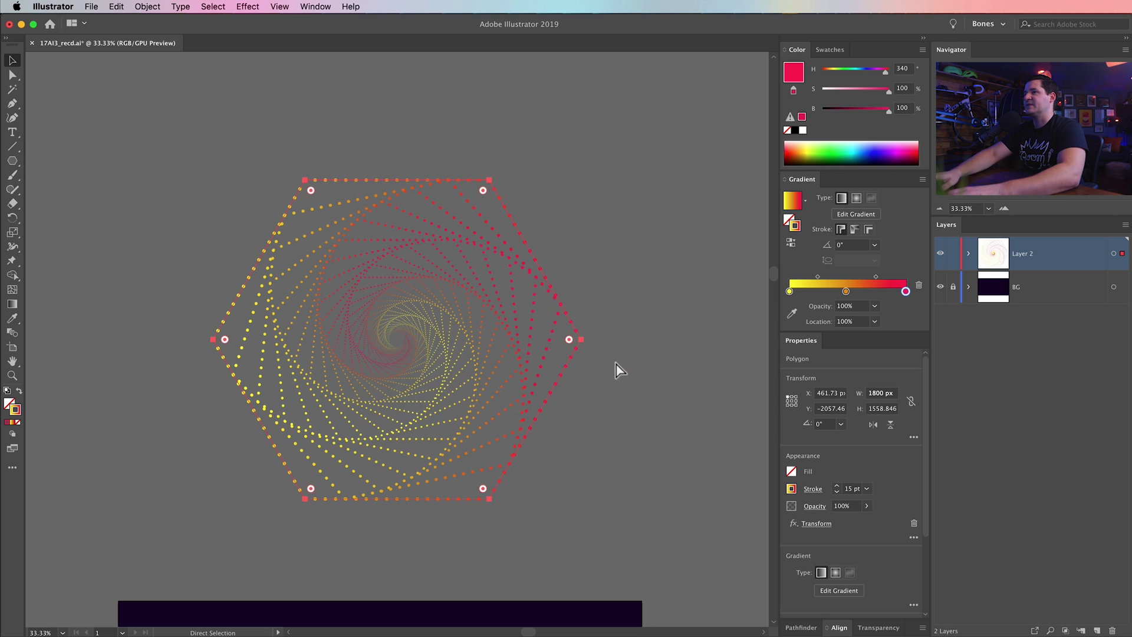
pyautogui.click(594, 346)
pyautogui.moveTo(594, 347); pyautogui.dragTo(640, 346)
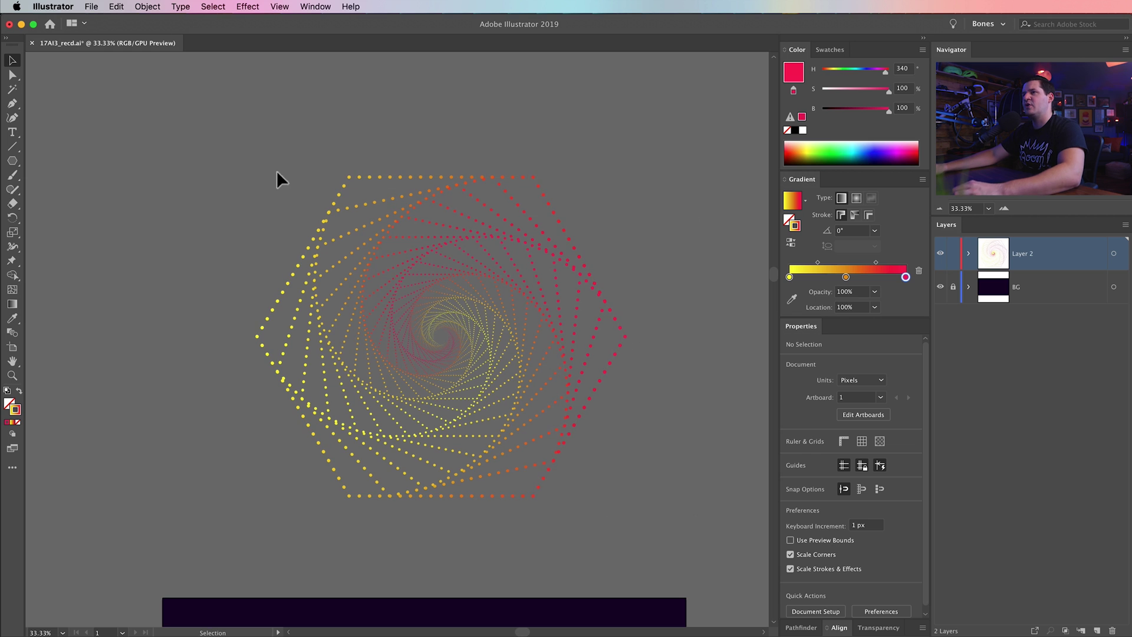
pyautogui.hotkey('ctrl', 'a')
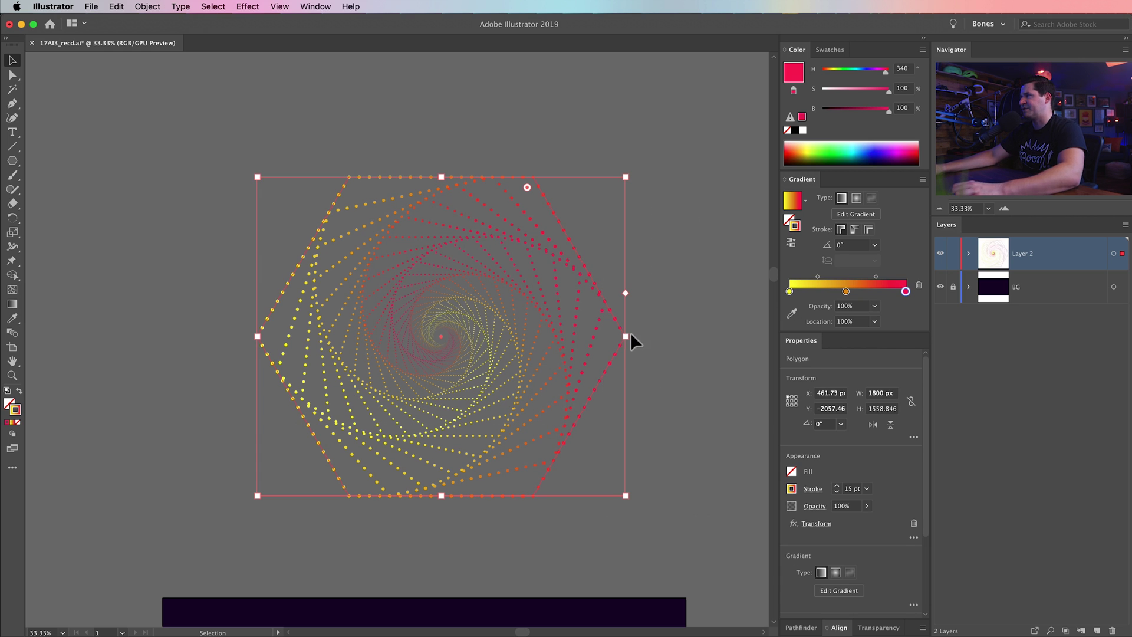
pyautogui.scroll(-2, 630, 405)
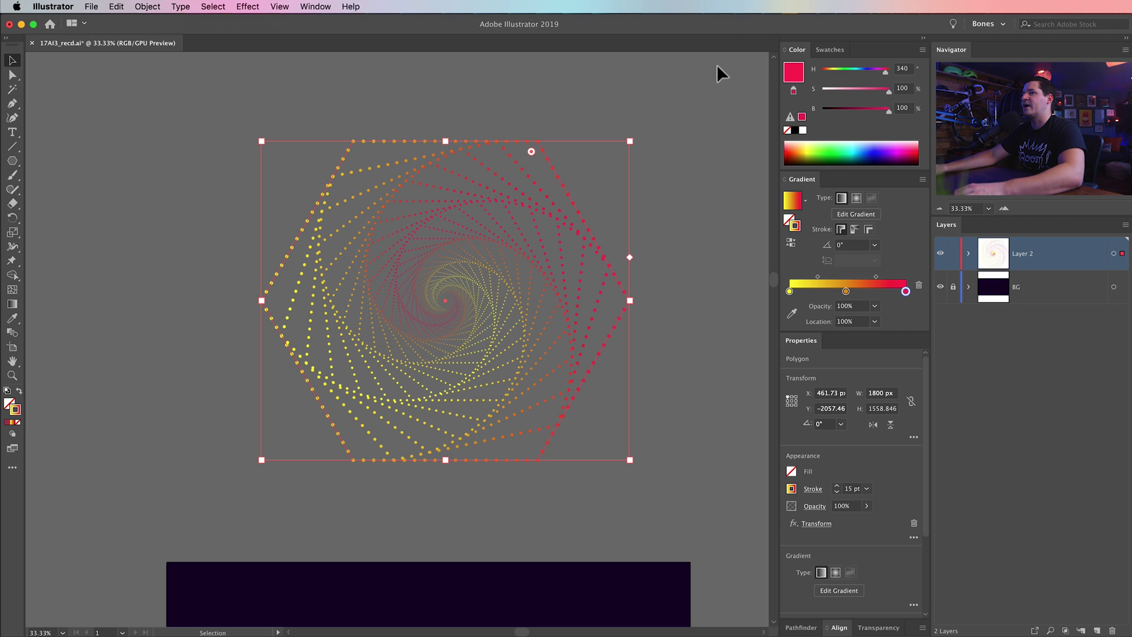
pyautogui.click(7, 422)
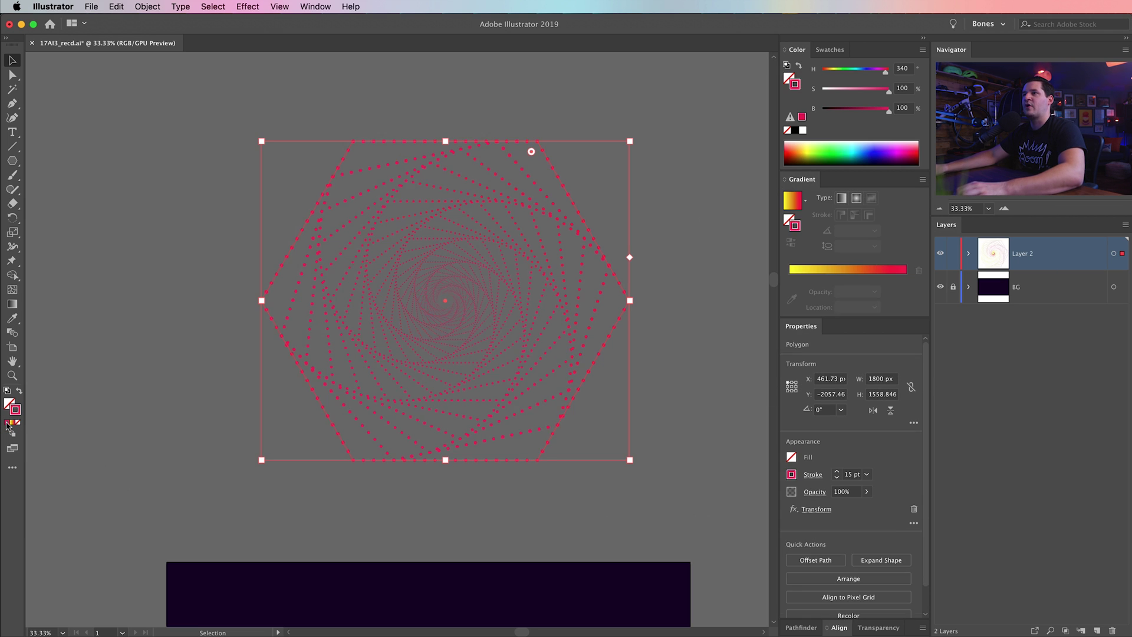
# - Expand the vortex polygon's appearance into a group
pyautogui.click(704, 358)
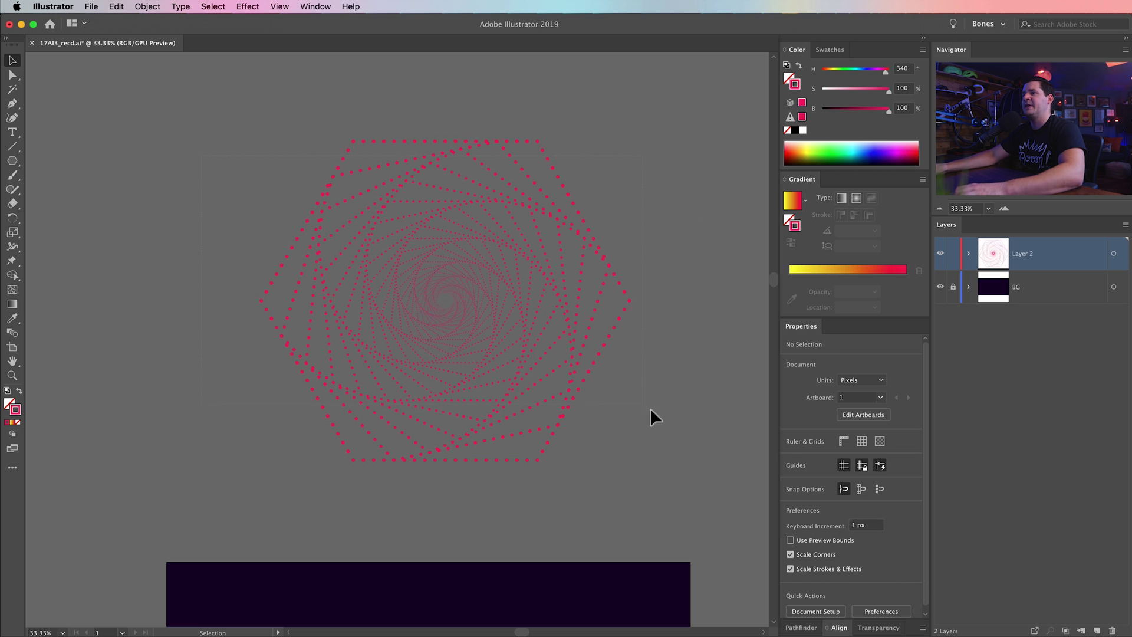
pyautogui.click(581, 382)
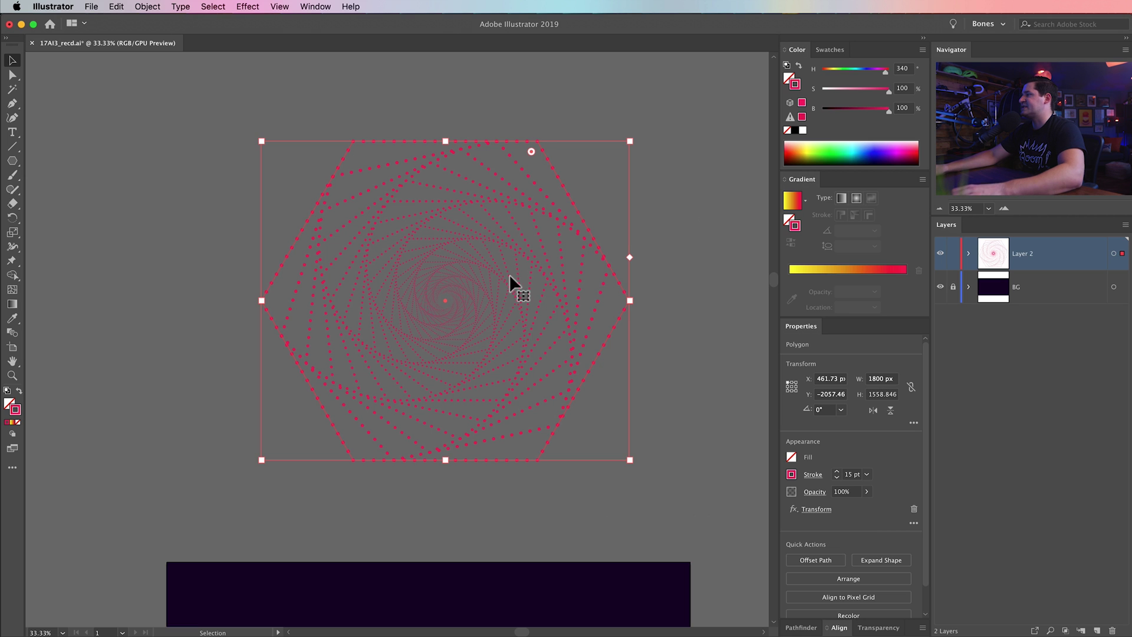
pyautogui.click(148, 7)
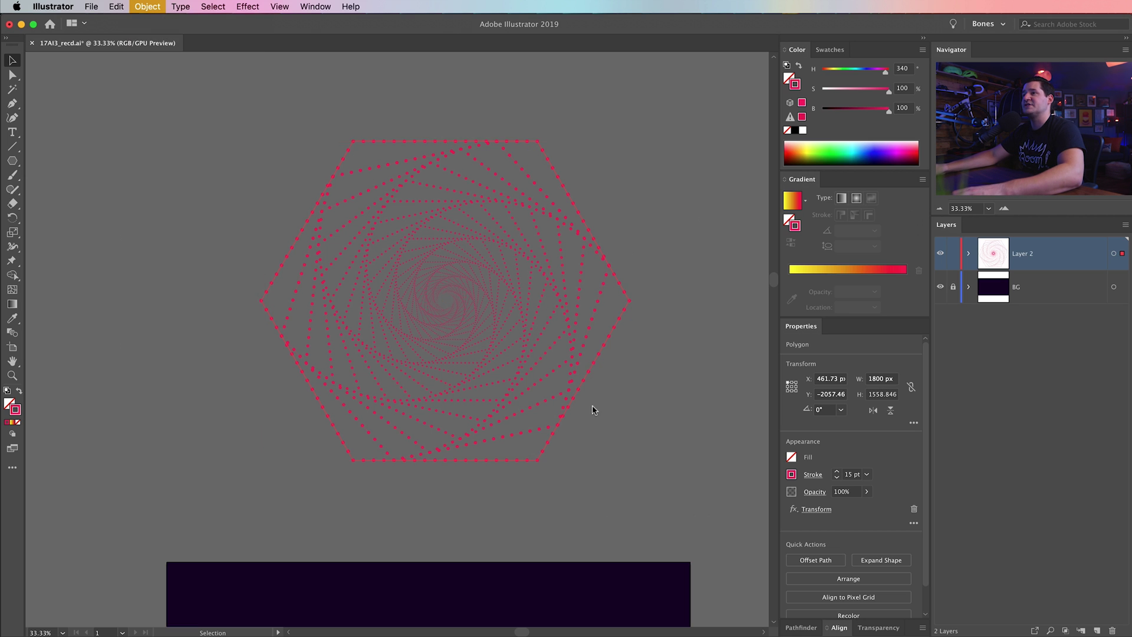
pyautogui.click(969, 253)
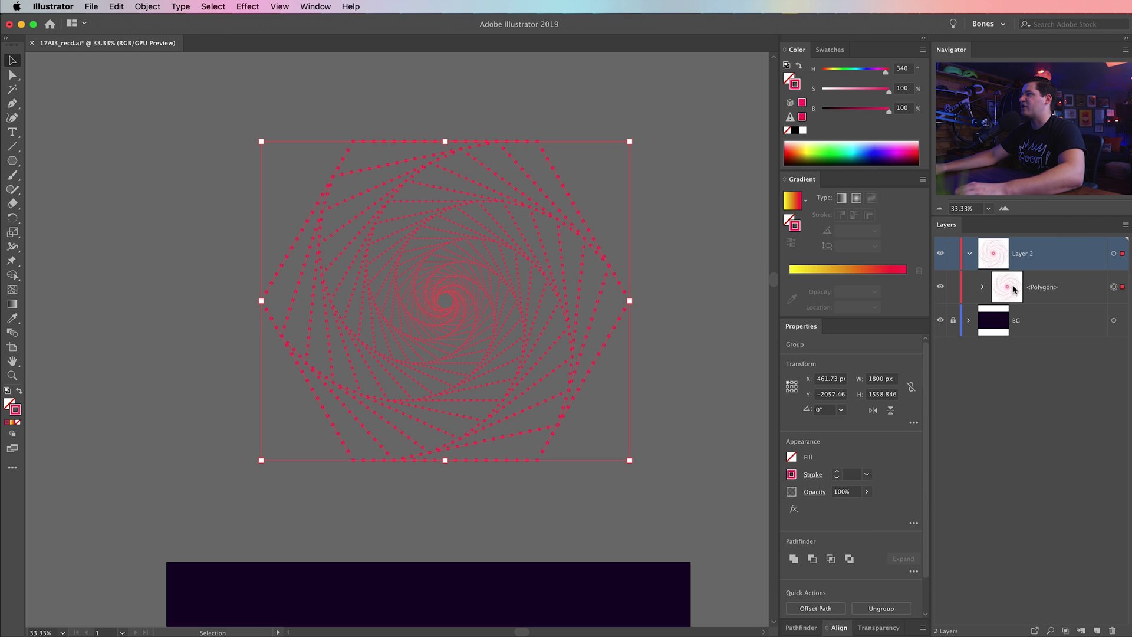
pyautogui.click(983, 287)
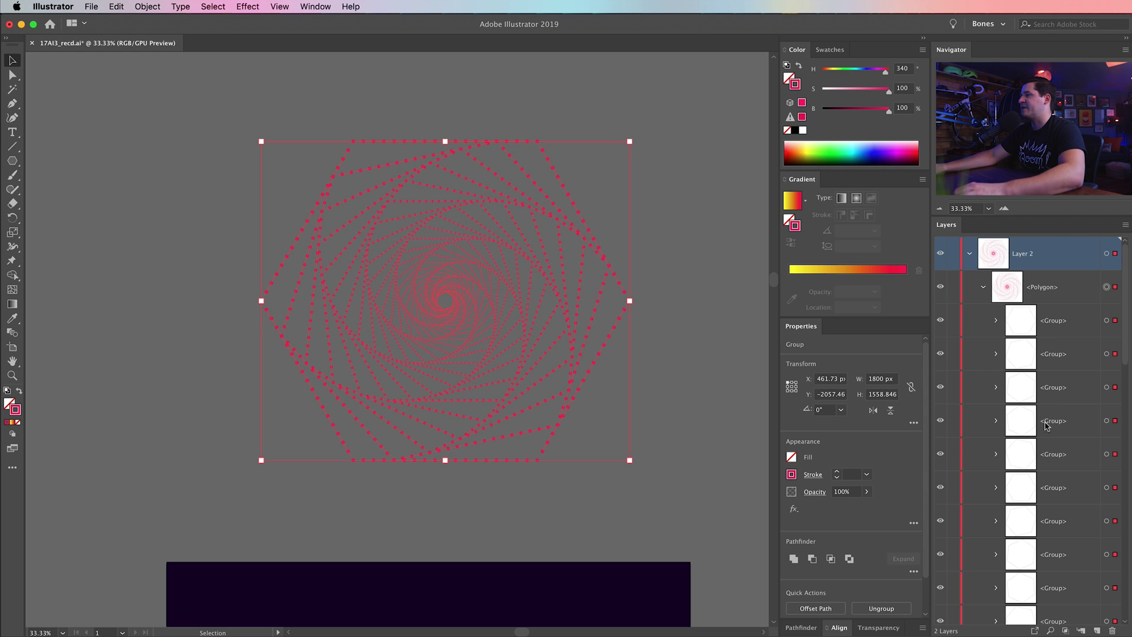
pyautogui.click(983, 289)
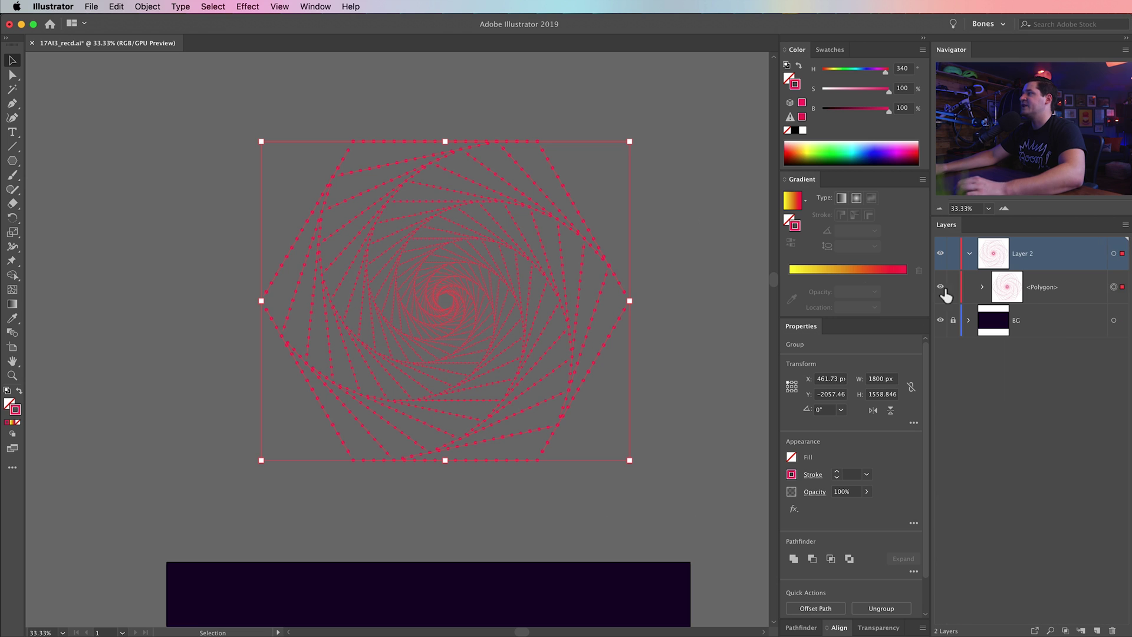
# - Expand only the stroke, leaving fill unchecked, into red-filled dot shapes
pyautogui.click(148, 6)
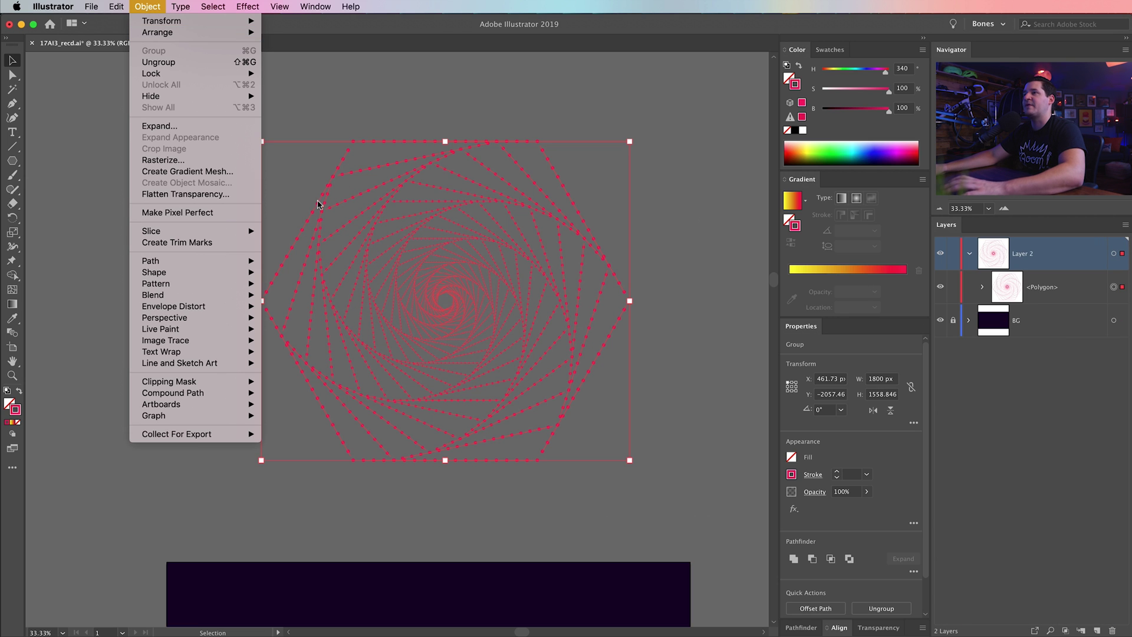
pyautogui.click(158, 127)
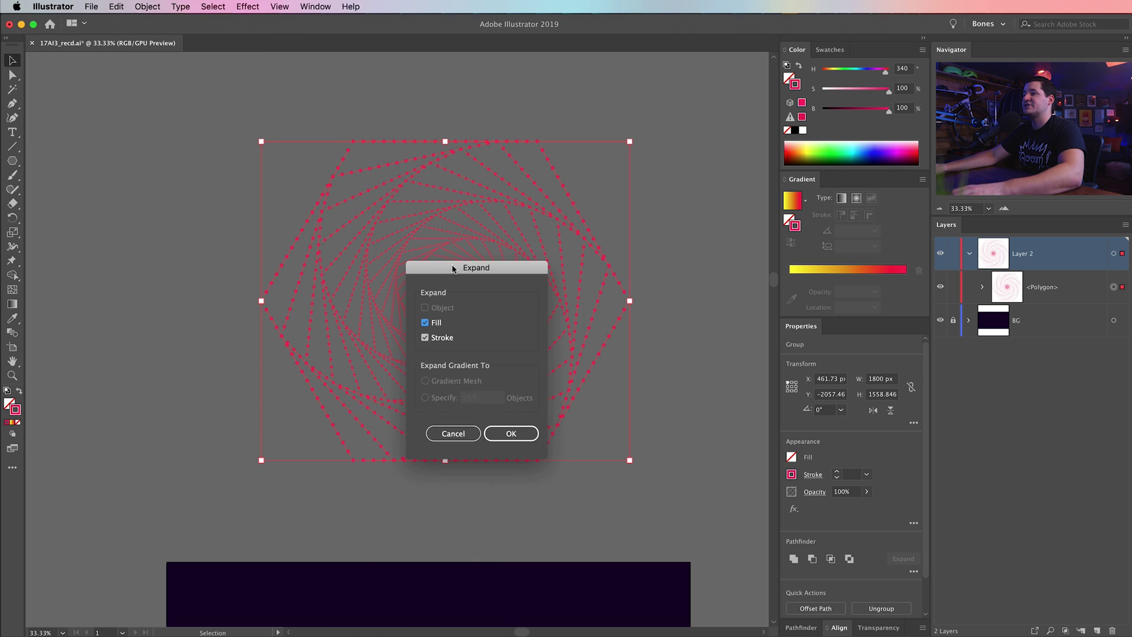
pyautogui.click(426, 322)
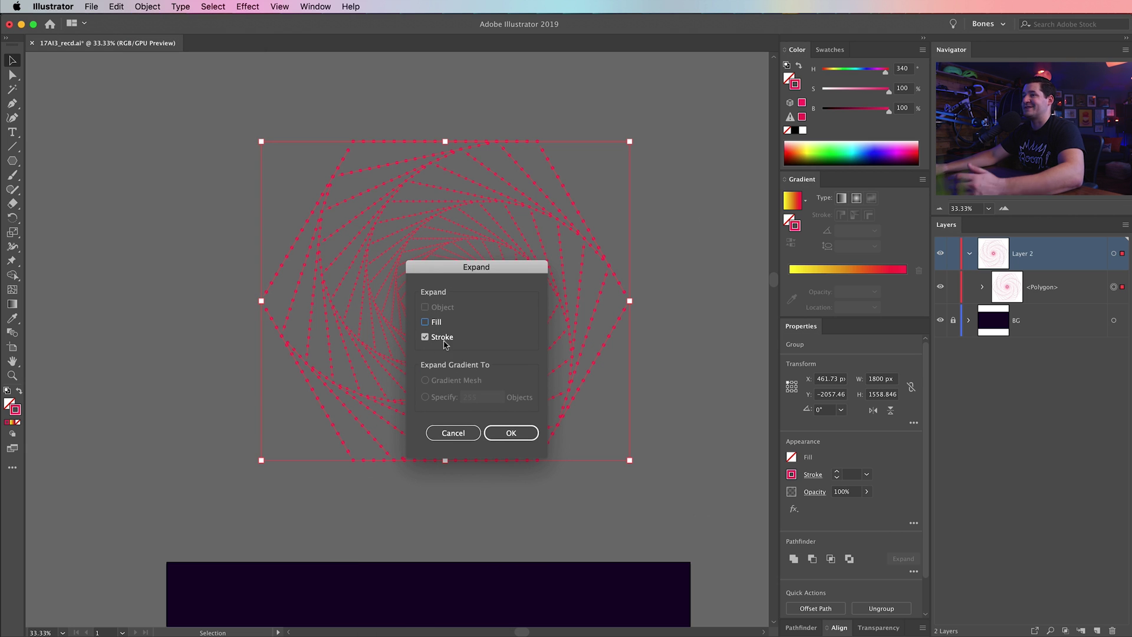
pyautogui.click(511, 434)
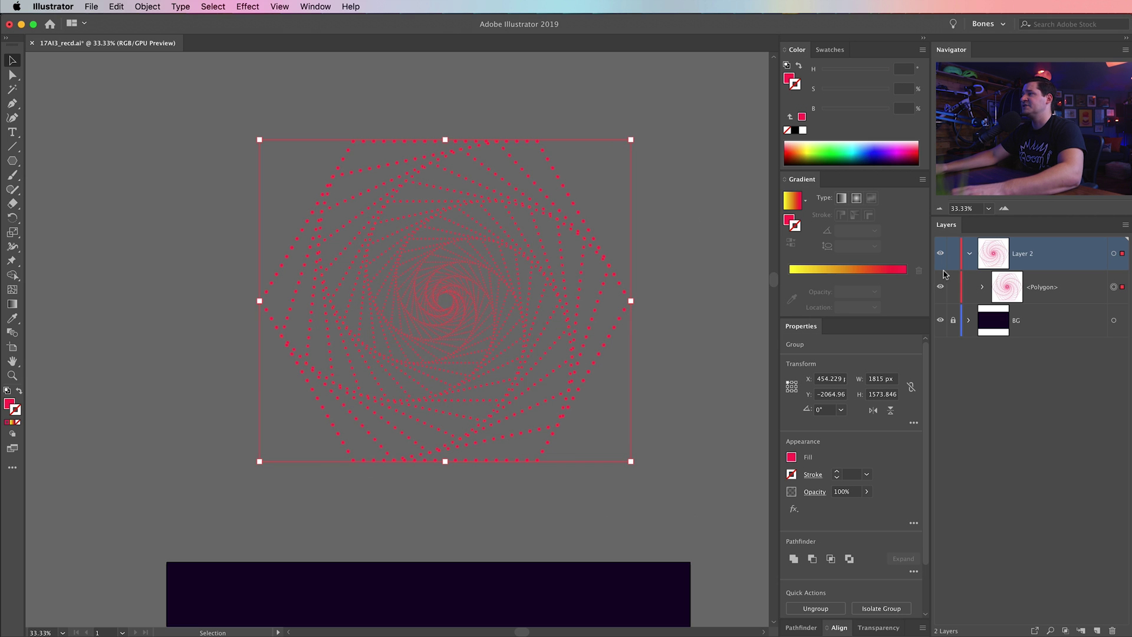
# - Ungroup the expanded vortex repeatedly down to compound paths and paths
pyautogui.click(981, 286)
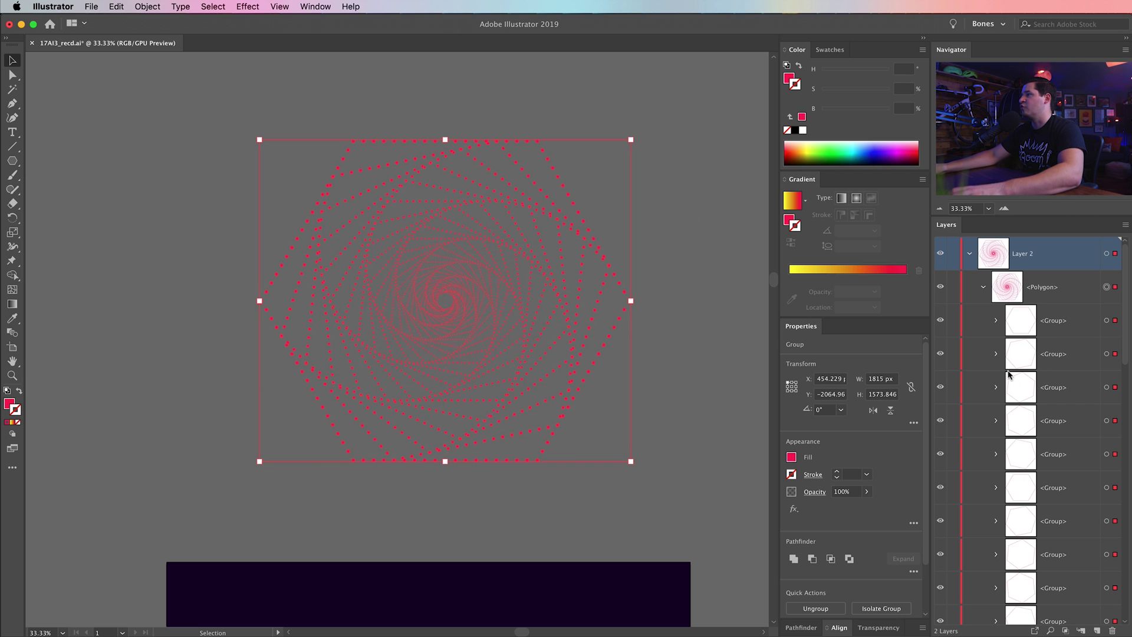
pyautogui.click(148, 6)
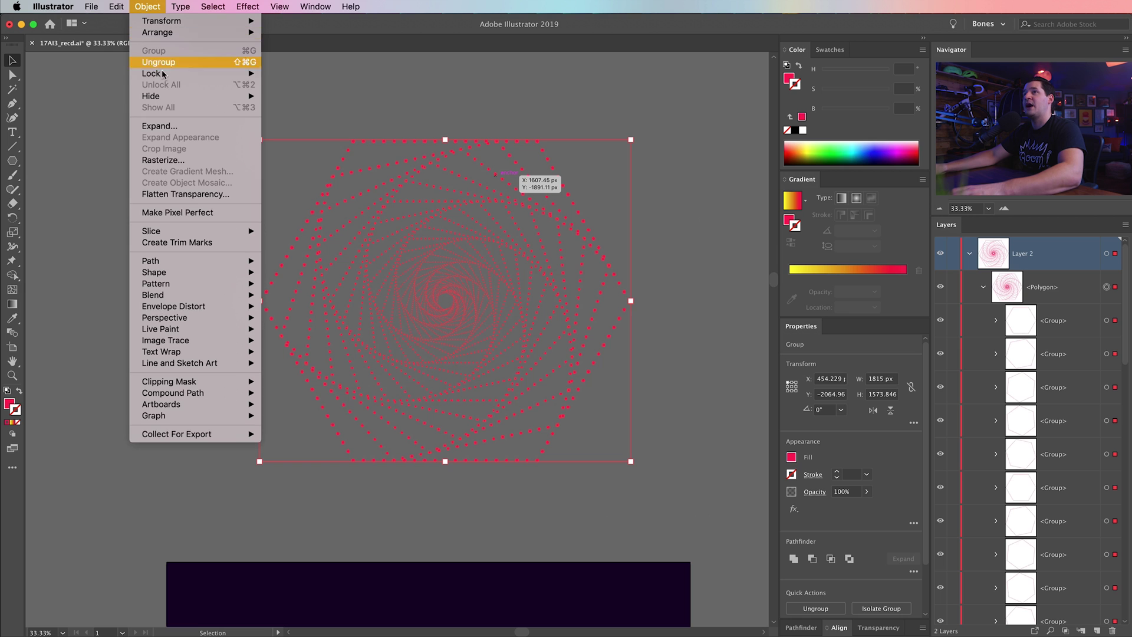
pyautogui.click(158, 62)
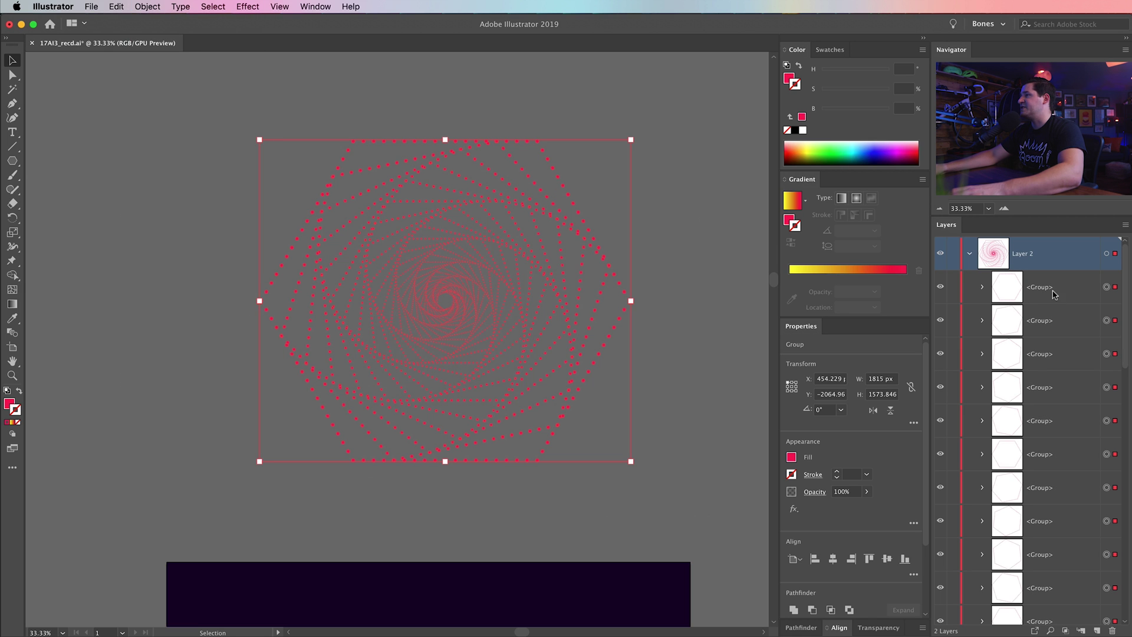
pyautogui.click(148, 6)
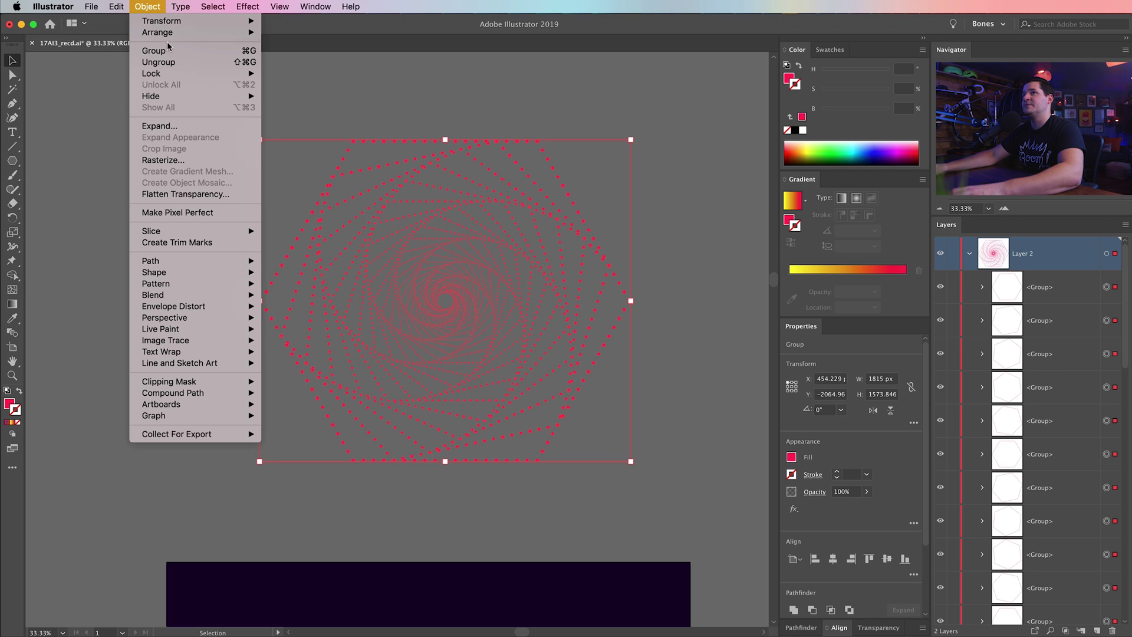
pyautogui.click(167, 62)
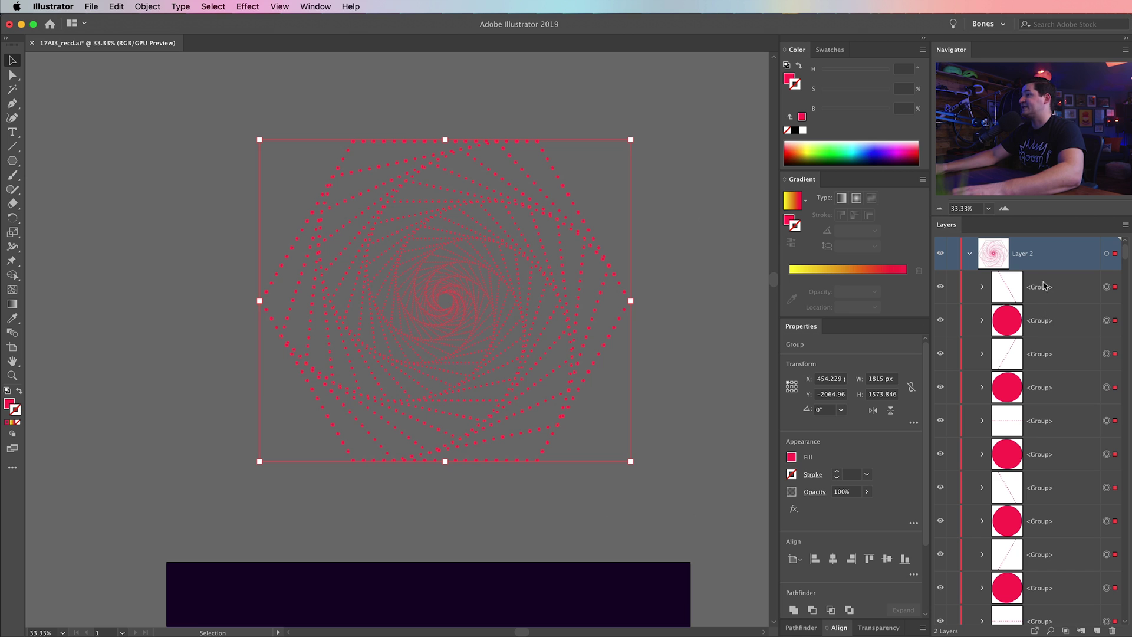
pyautogui.click(157, 6)
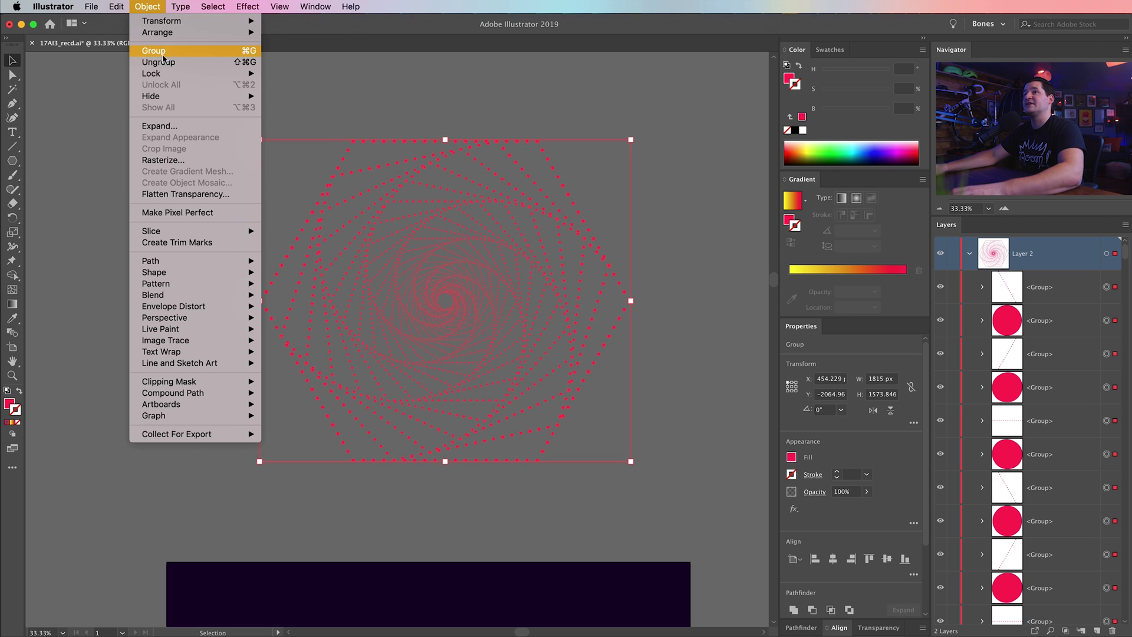
pyautogui.click(167, 62)
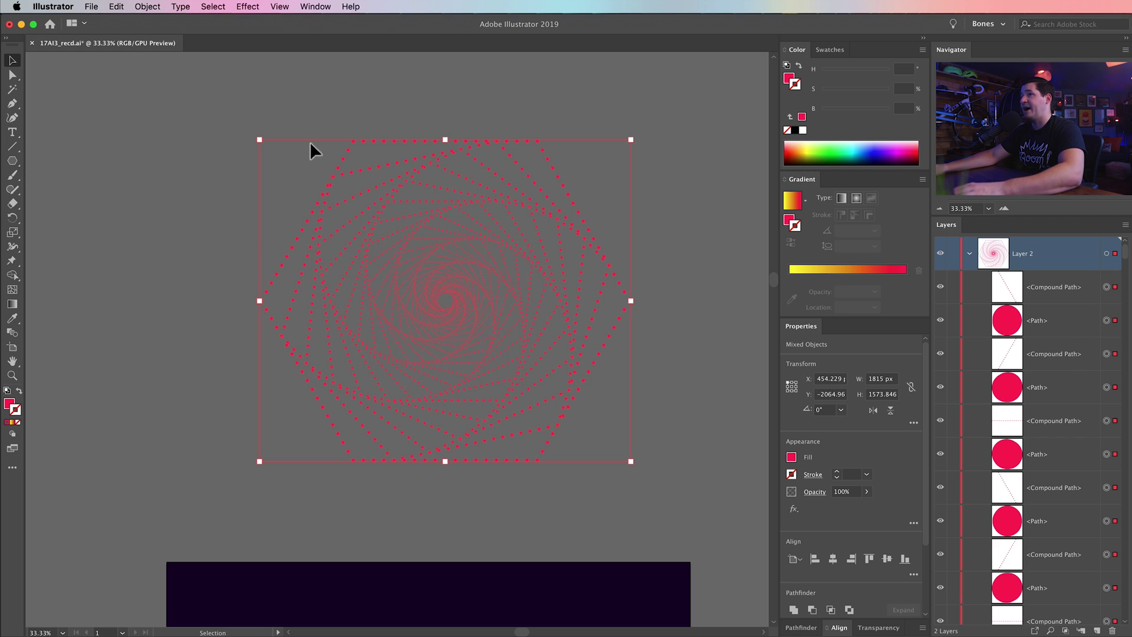
# - Release the compound paths so every dot is a separate circle path
pyautogui.click(147, 6)
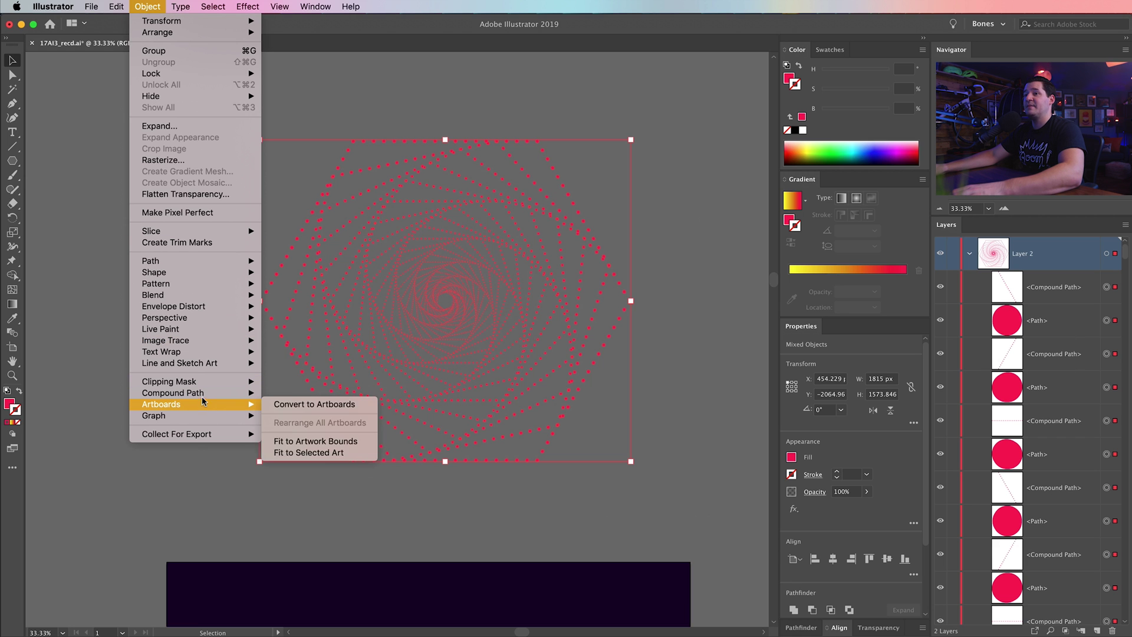
pyautogui.moveTo(257, 396)
pyautogui.click(298, 405)
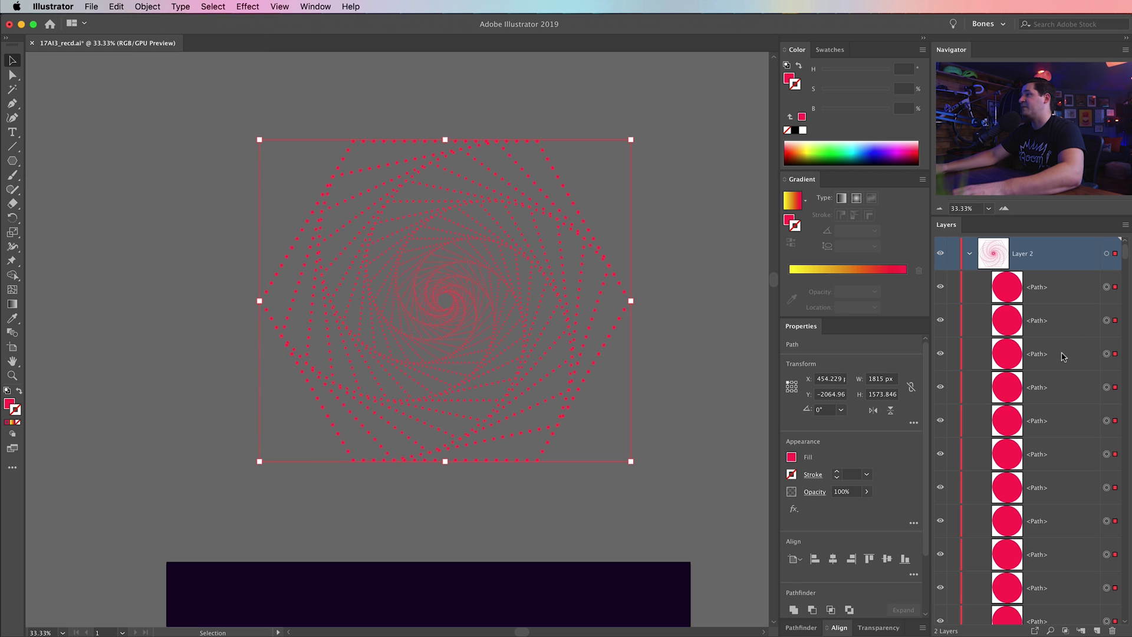
pyautogui.scroll(-1, 1056, 432)
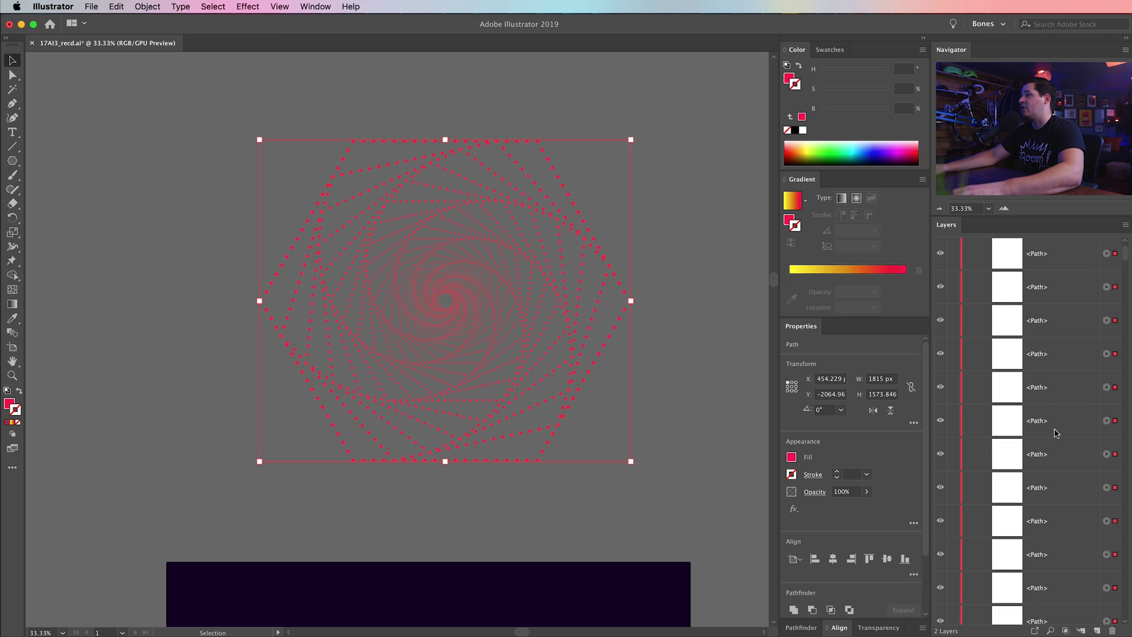
pyautogui.scroll(1, 1058, 420)
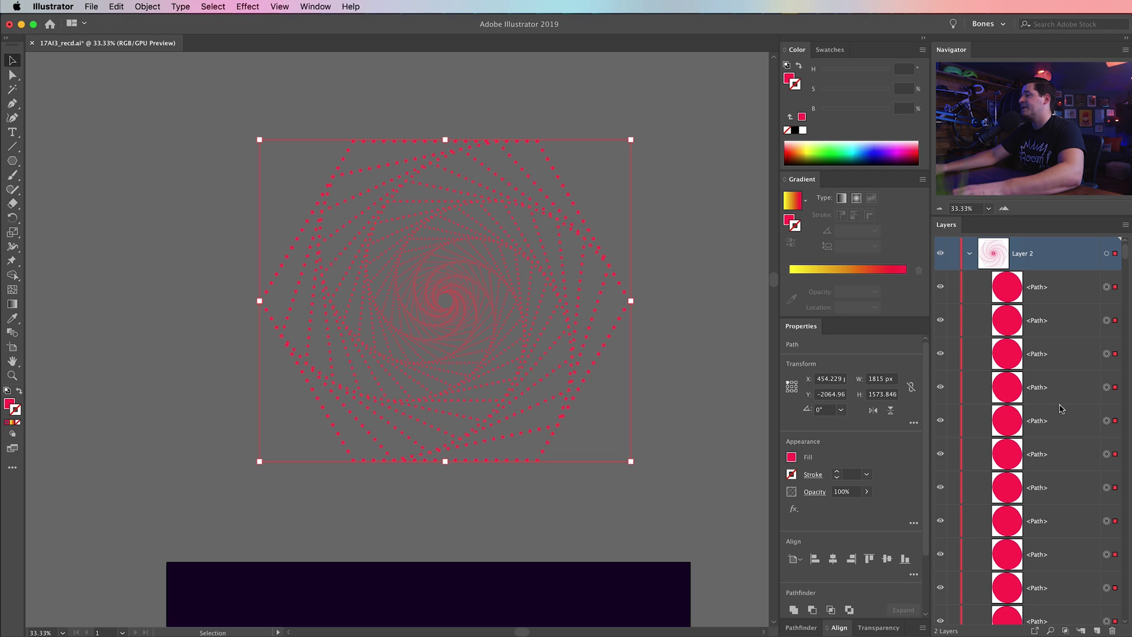
pyautogui.click(459, 518)
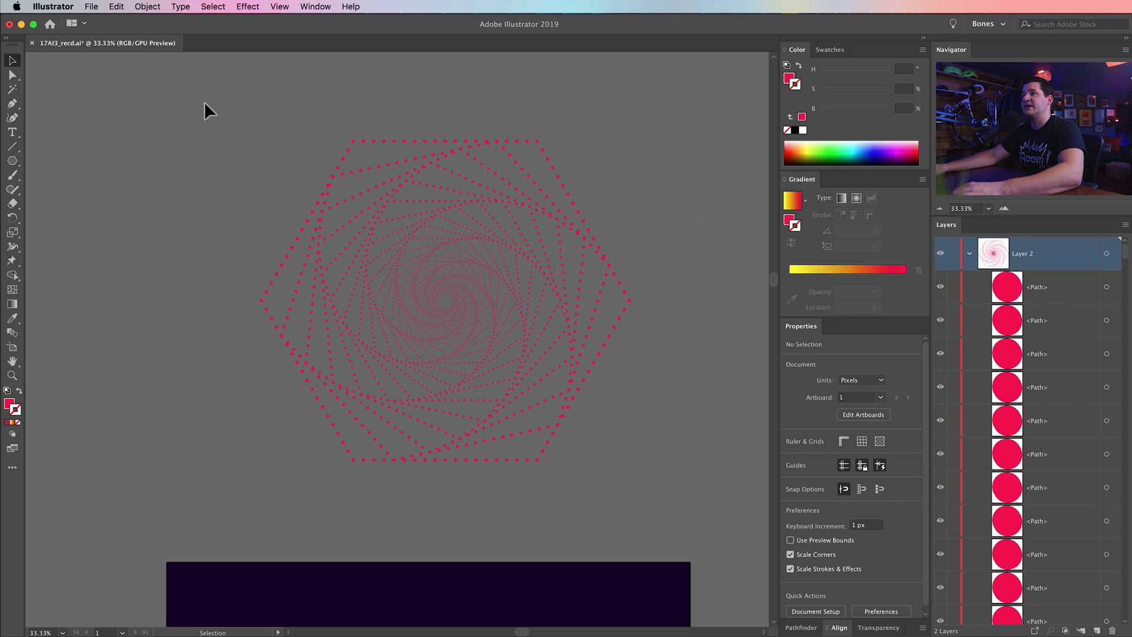
# - Group all the red dot paths together and collapse Layer 2 in the Layers panel
pyautogui.press('super+a')
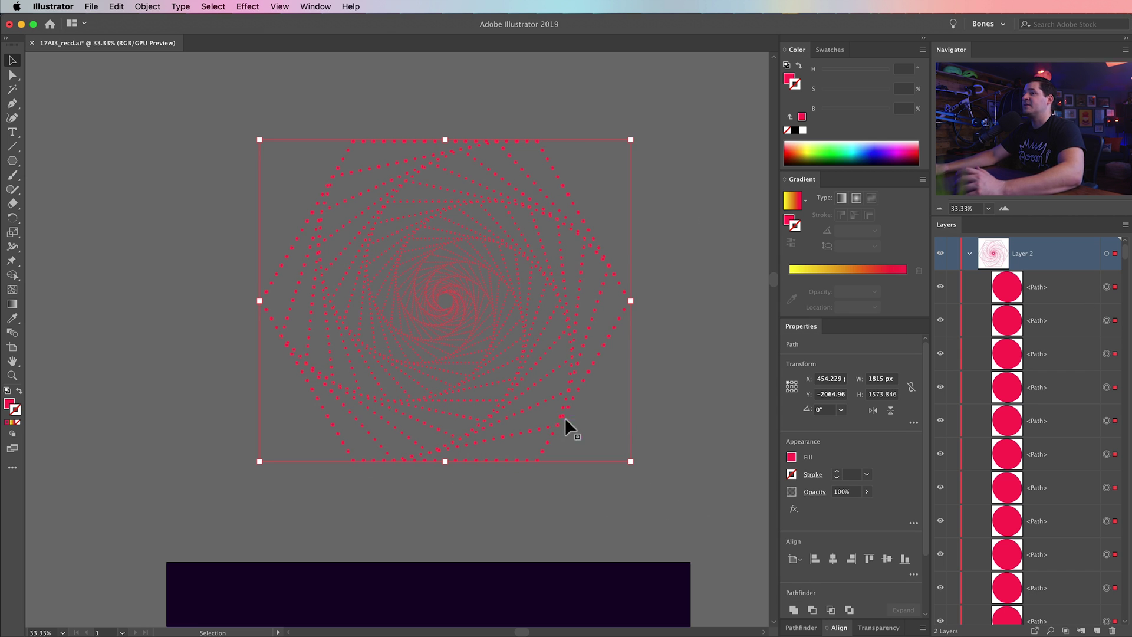
pyautogui.press('super+g')
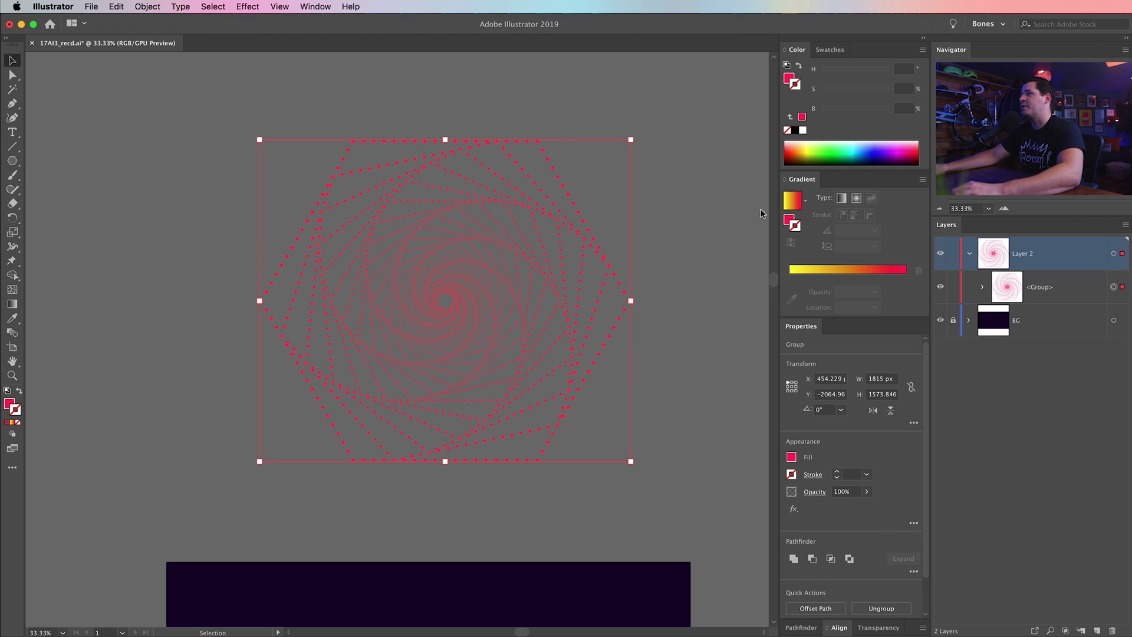
pyautogui.click(501, 272)
pyautogui.click(513, 277)
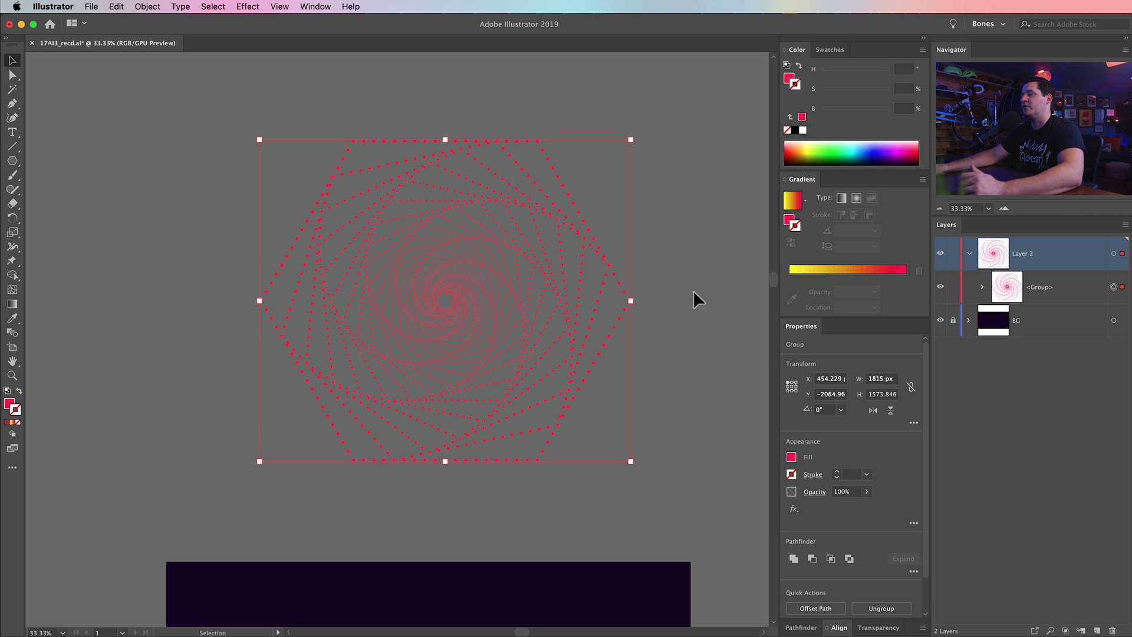
pyautogui.click(1017, 407)
pyautogui.click(970, 255)
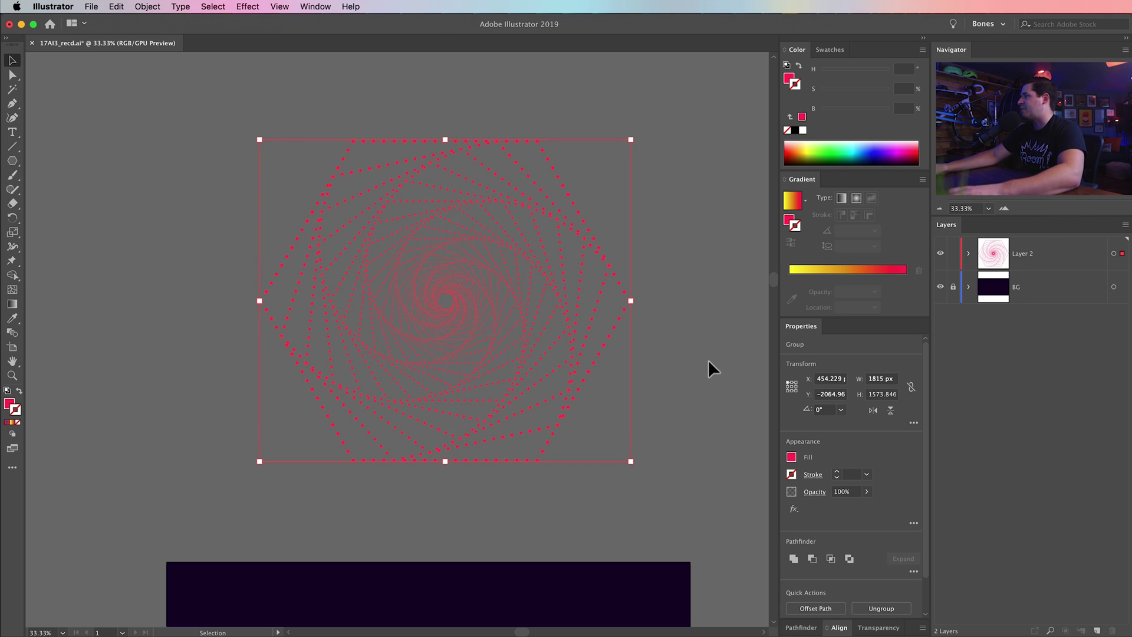
pyautogui.press('super+Tab')
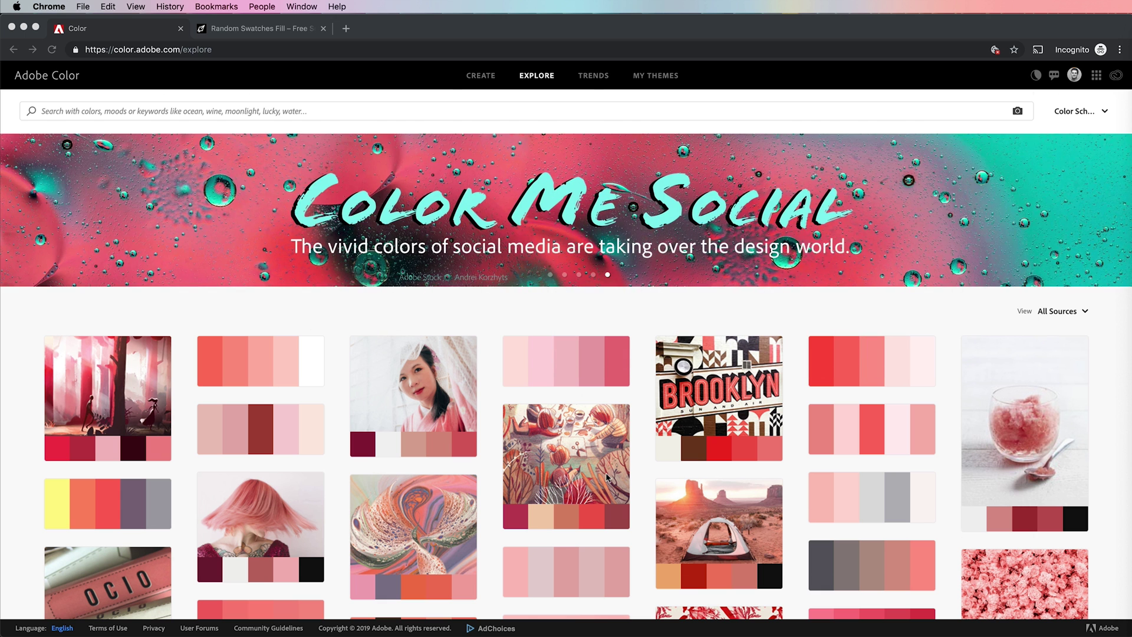
# - Browse Adobe Color's Explore themes and look at the Create and Extract from an Image pages
pyautogui.scroll(-20, 608, 477)
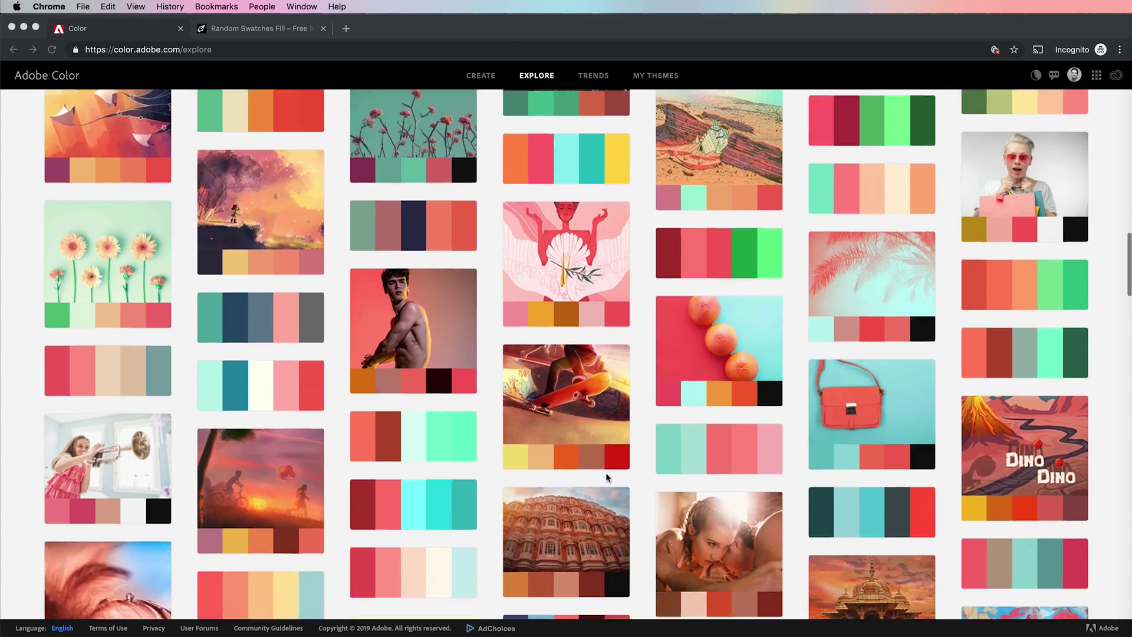
pyautogui.scroll(-15, 608, 477)
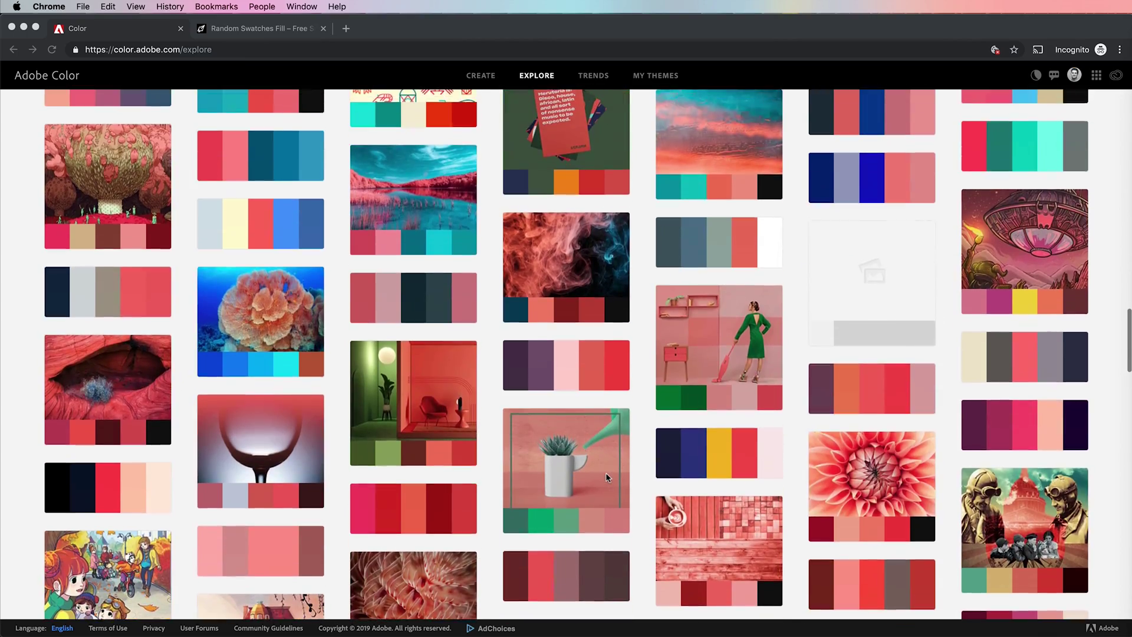
pyautogui.scroll(20, 606, 473)
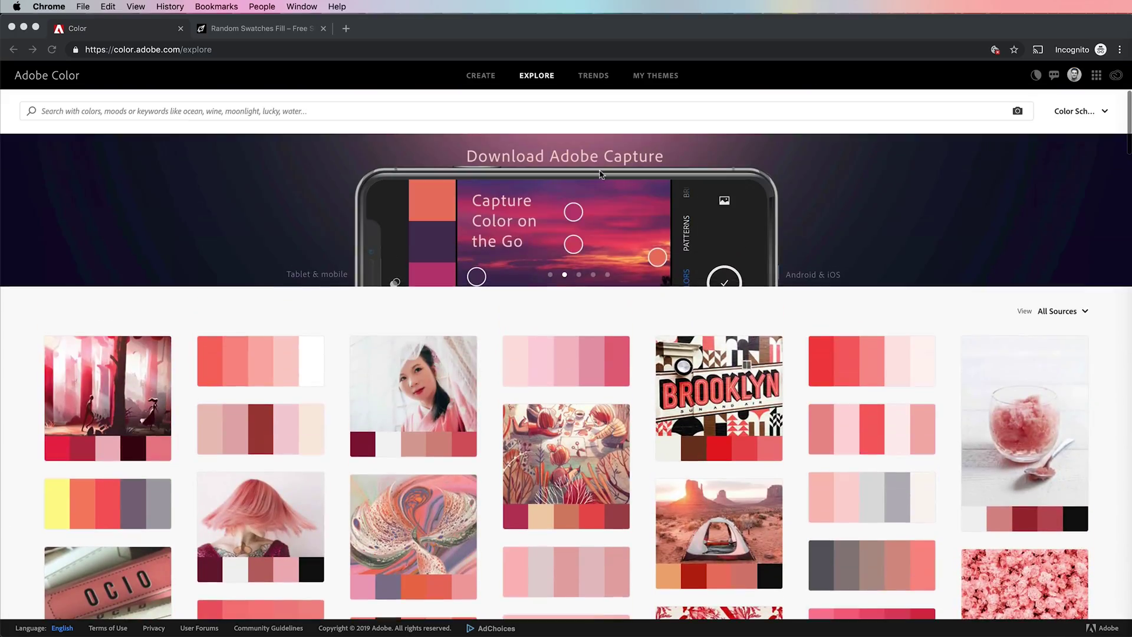
pyautogui.click(480, 75)
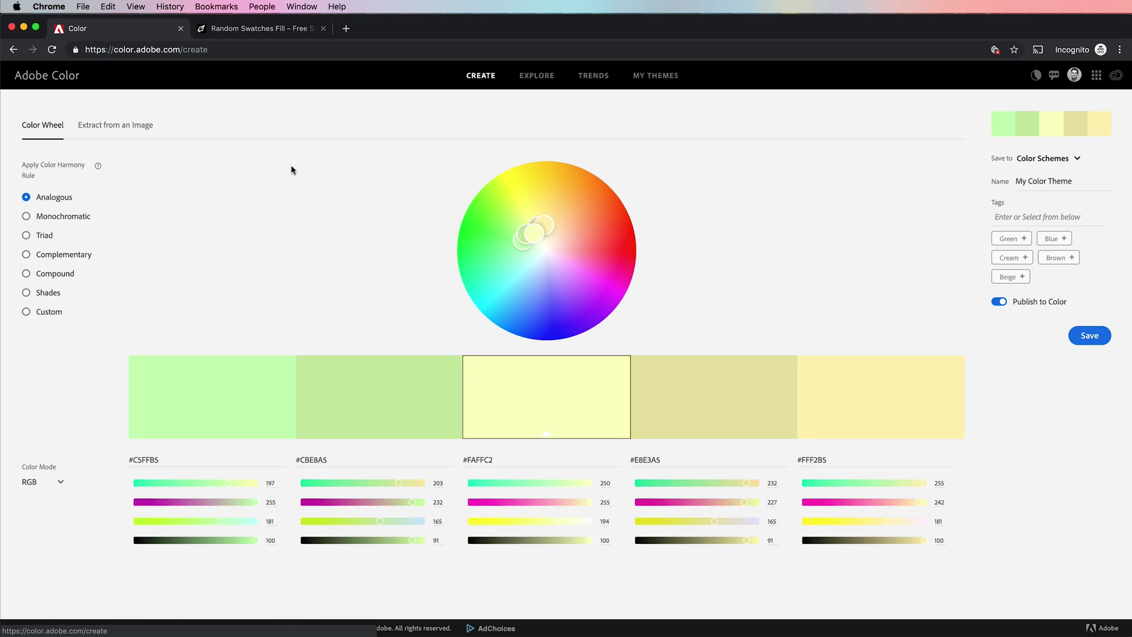
pyautogui.click(143, 127)
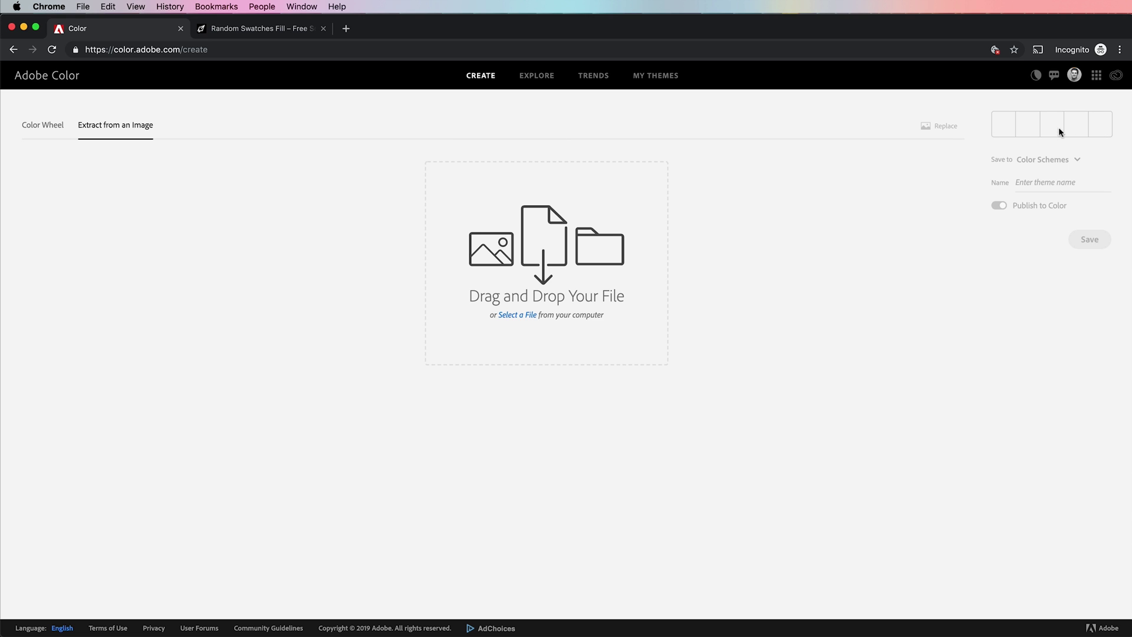
pyautogui.click(43, 125)
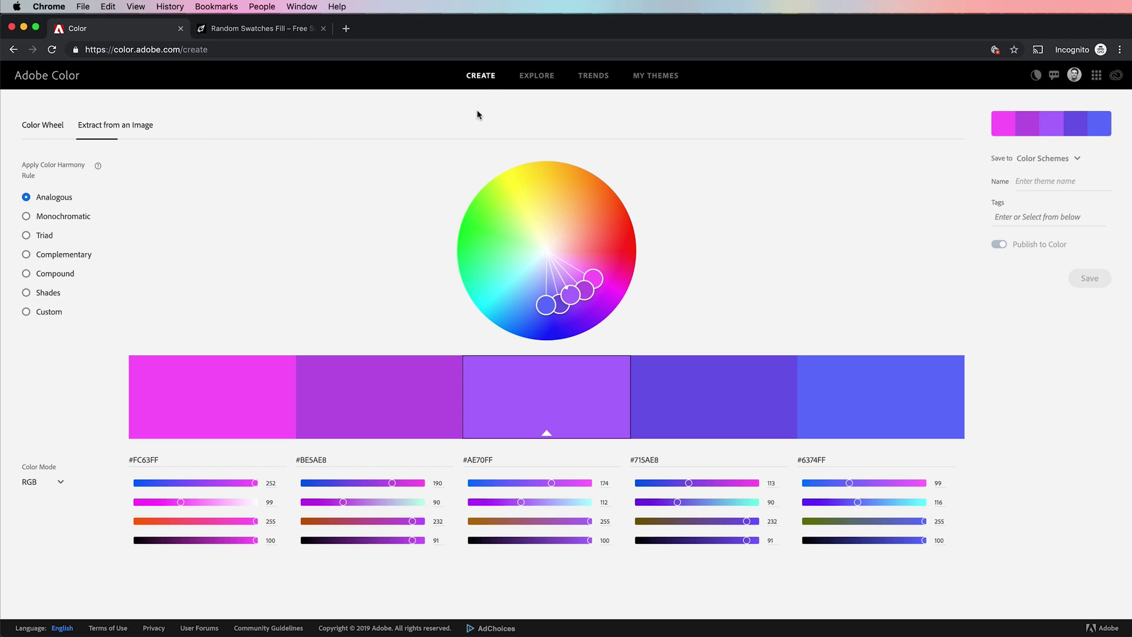
pyautogui.click(542, 77)
# - Open the 'red at night shepherds delight' palette details, then return to Illustrator
pyautogui.scroll(-3, 578, 272)
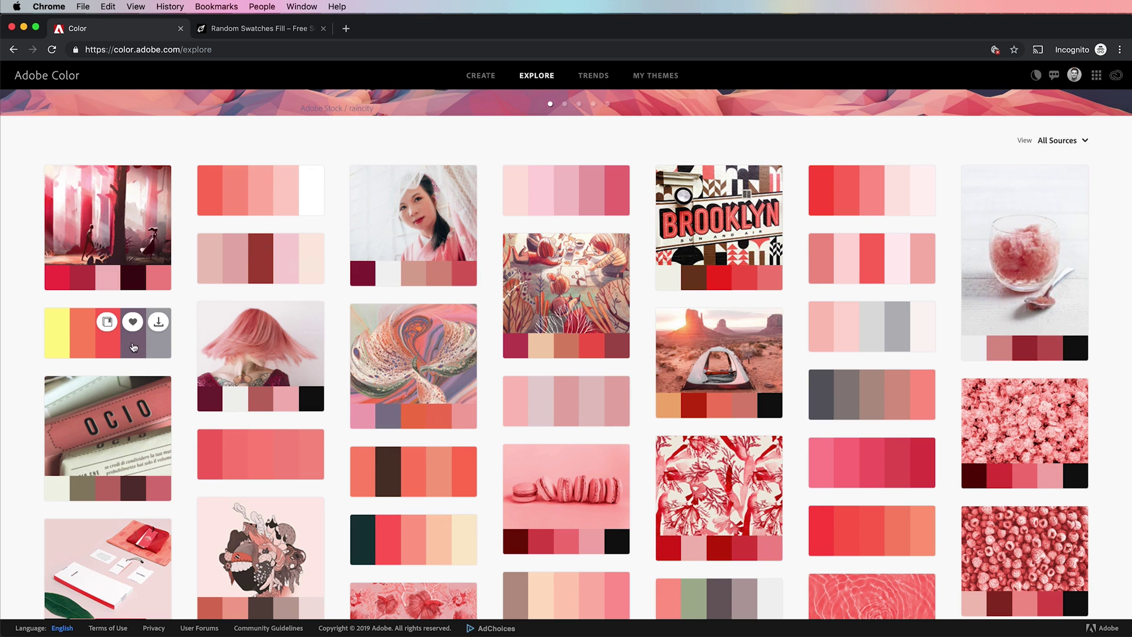
pyautogui.click(134, 346)
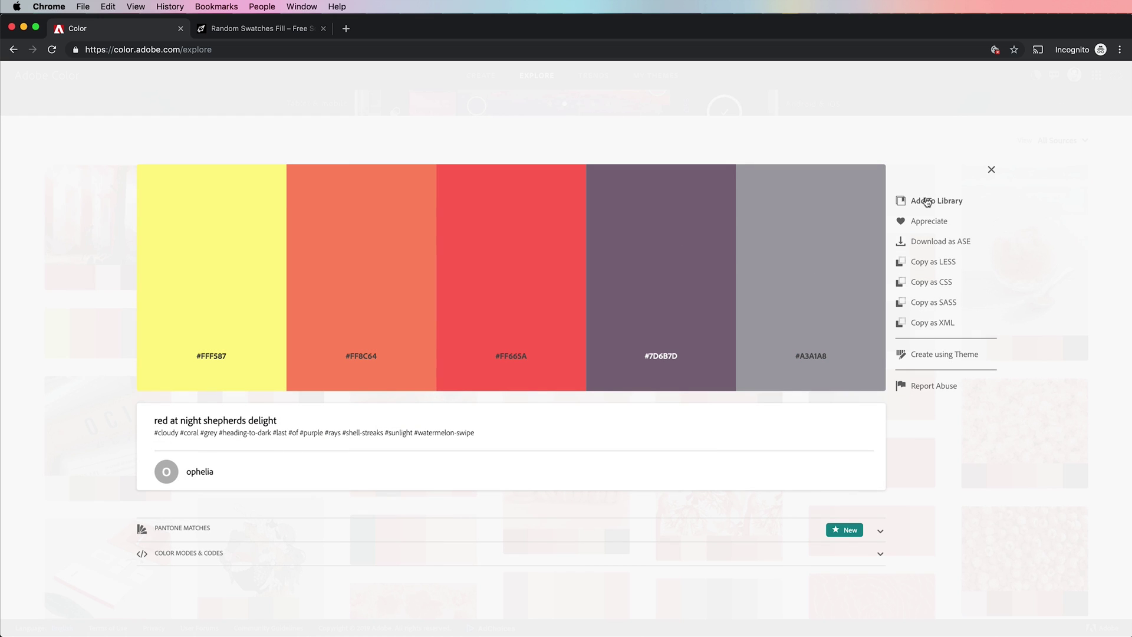
pyautogui.press('super+Tab')
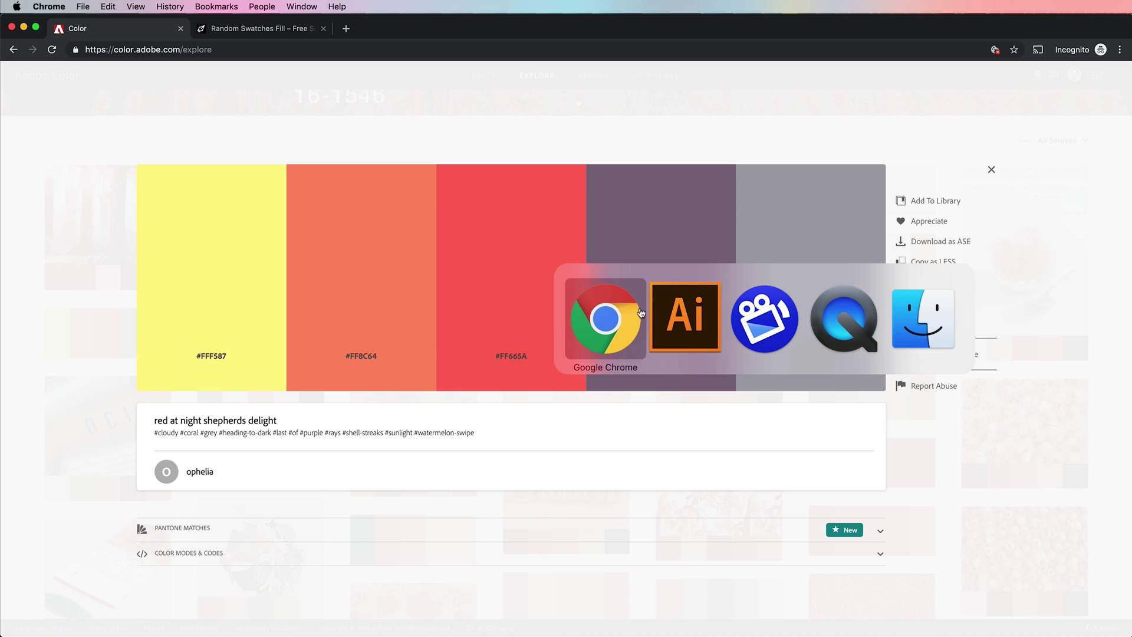
pyautogui.click(315, 6)
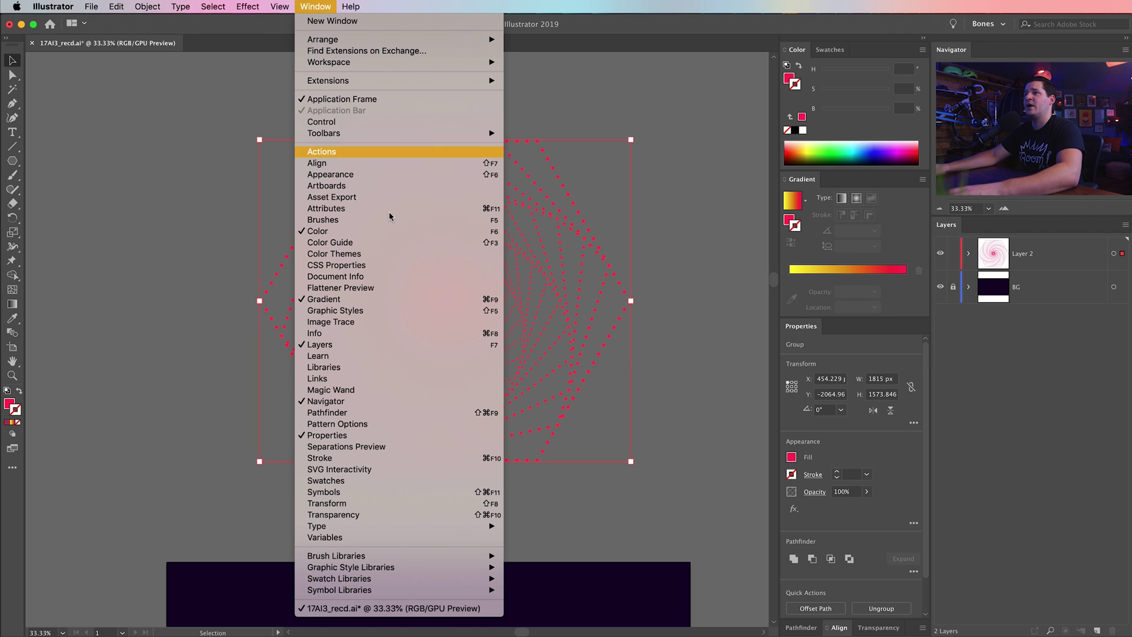
# - Float the Libraries panel beside the spiral and pan the artwork right, clear of it
pyautogui.click(625, 125)
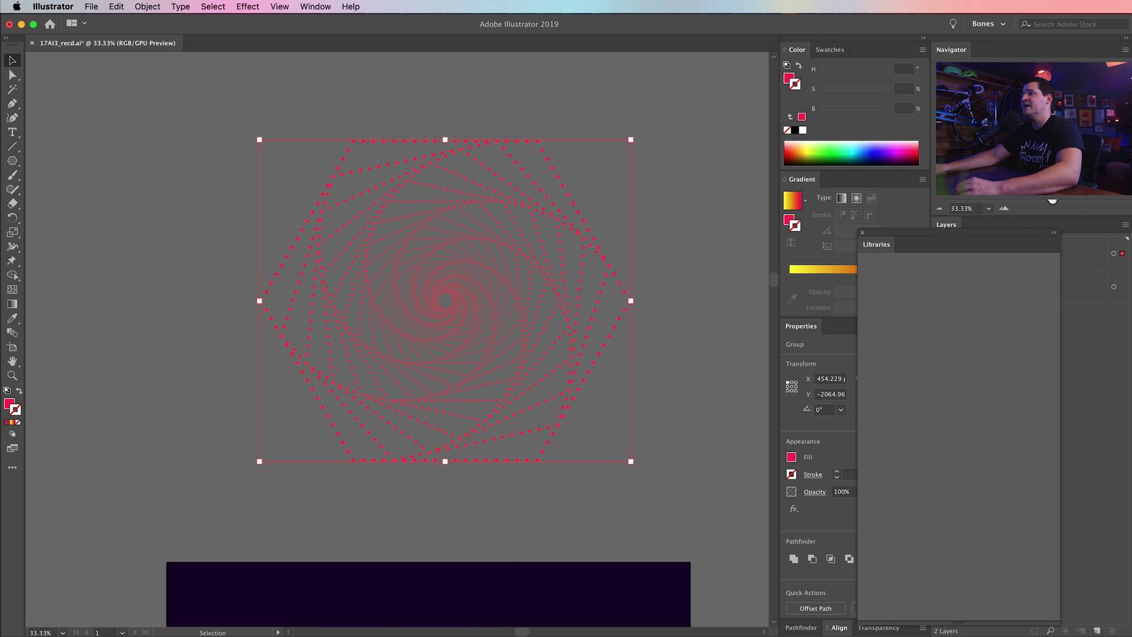
pyautogui.moveTo(960, 232); pyautogui.dragTo(135, 66)
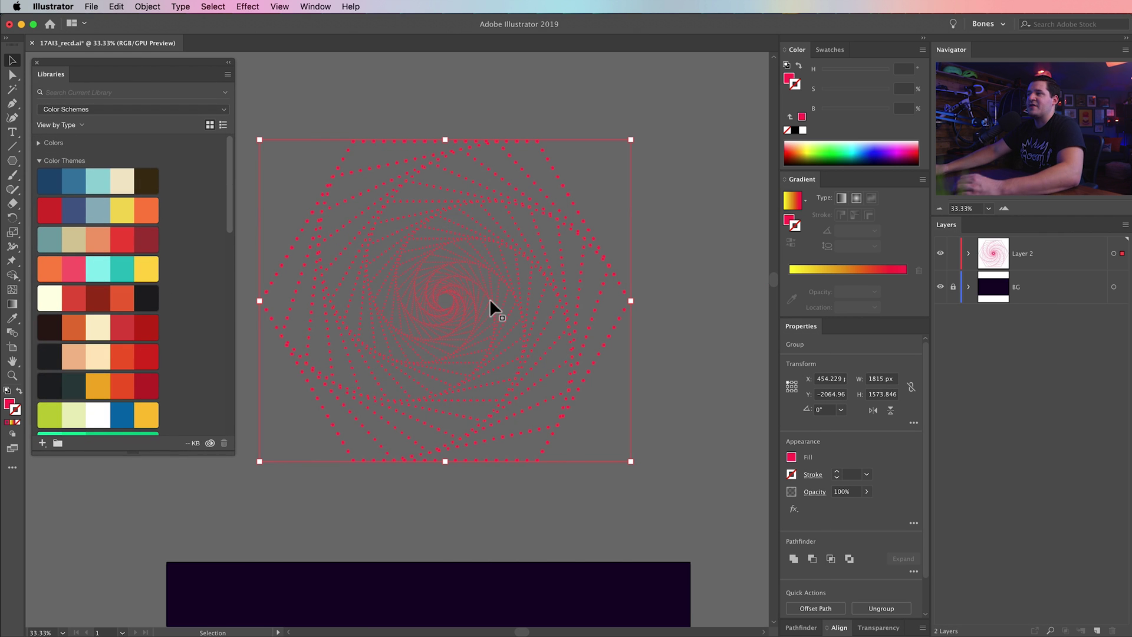
pyautogui.moveTo(481, 272); pyautogui.dragTo(546, 253)
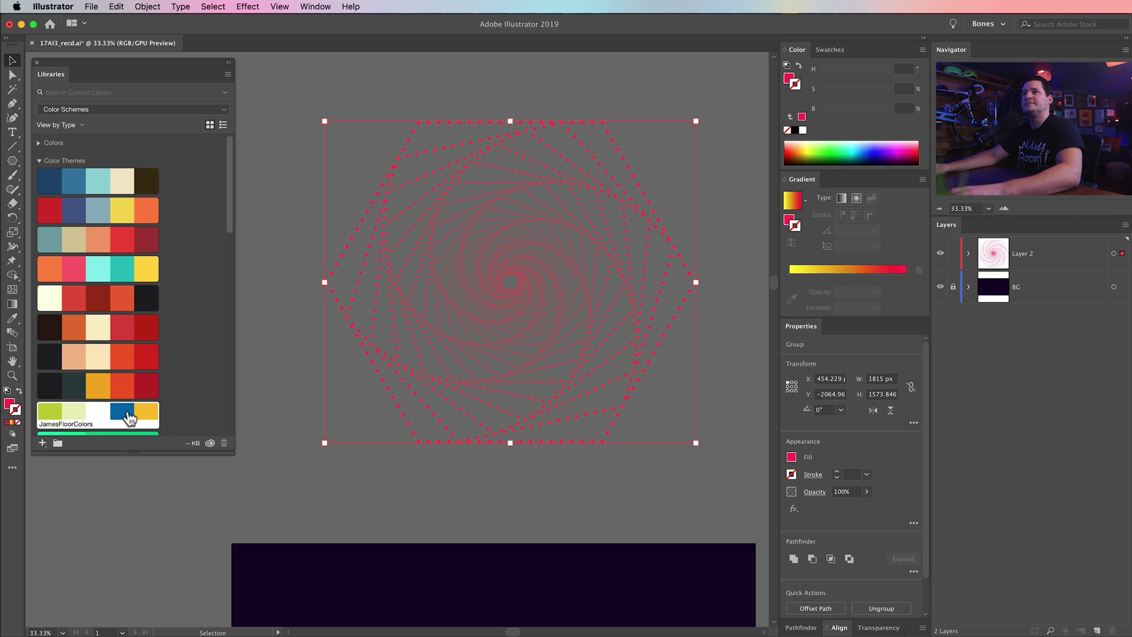
pyautogui.press('super+Tab')
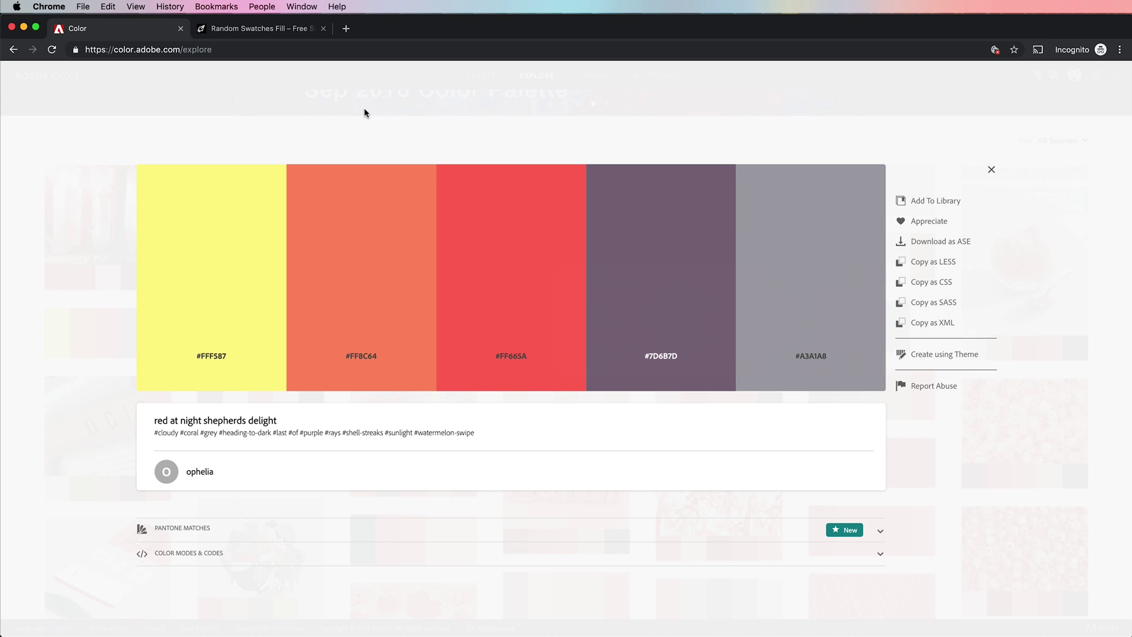
# - Close the open palette details and search Adobe Color's Explore themes for French
pyautogui.click(992, 171)
pyautogui.click(990, 172)
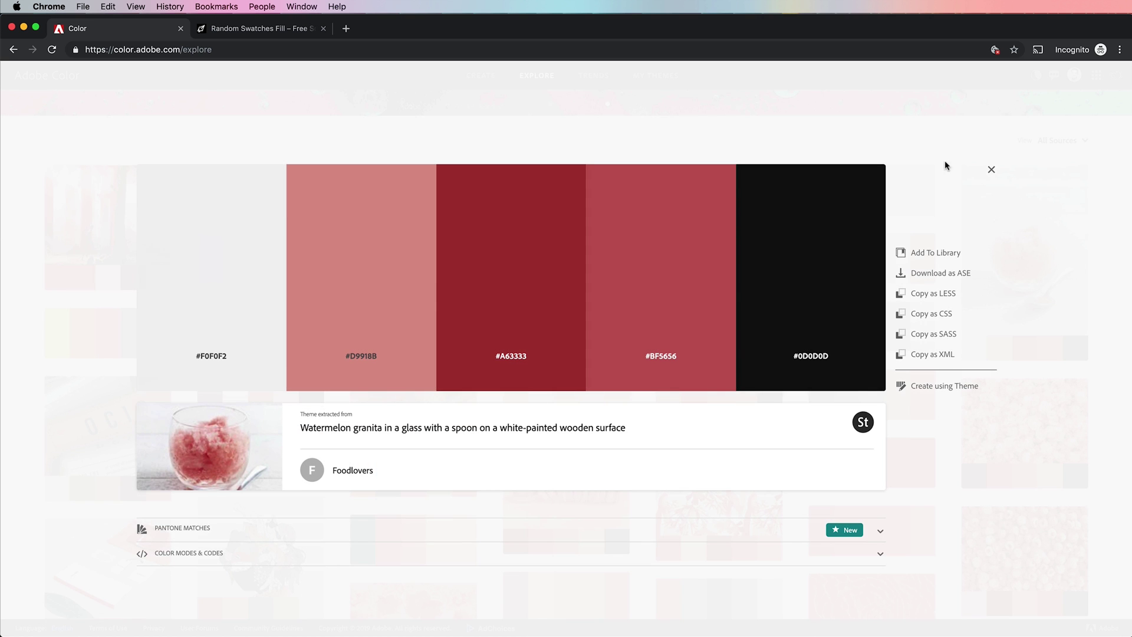
pyautogui.click(991, 171)
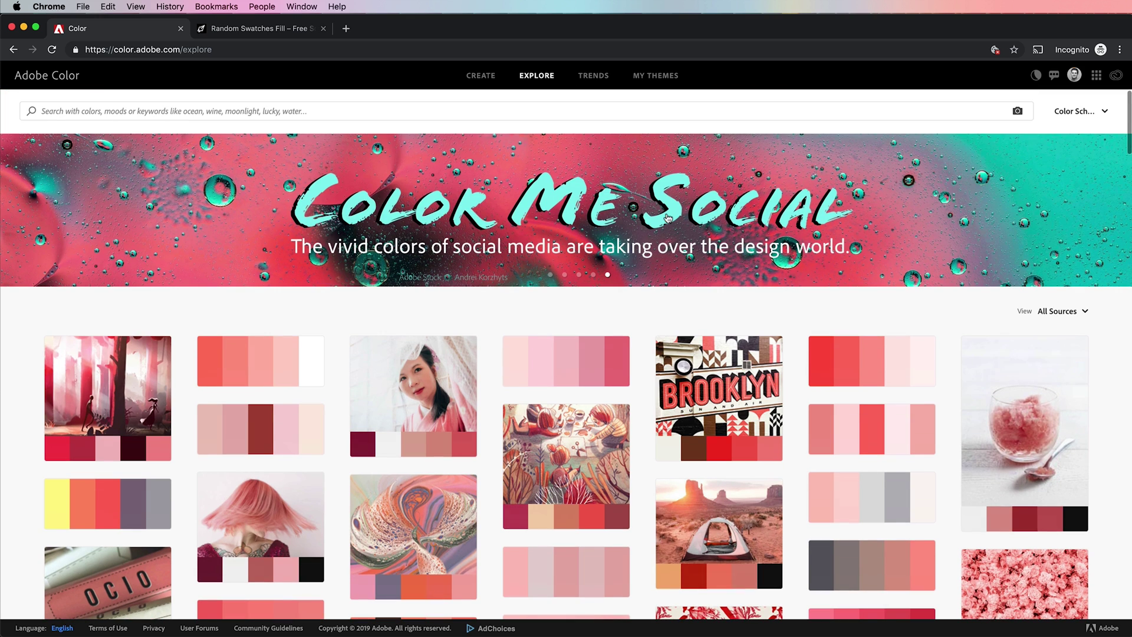
pyautogui.click(253, 110)
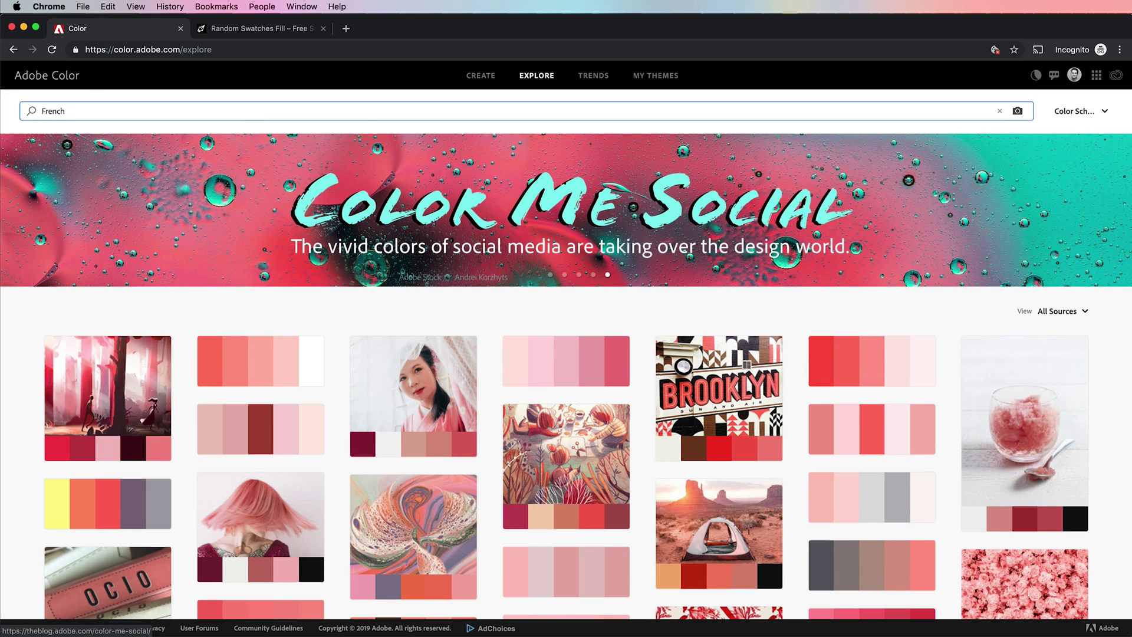
pyautogui.press('Return')
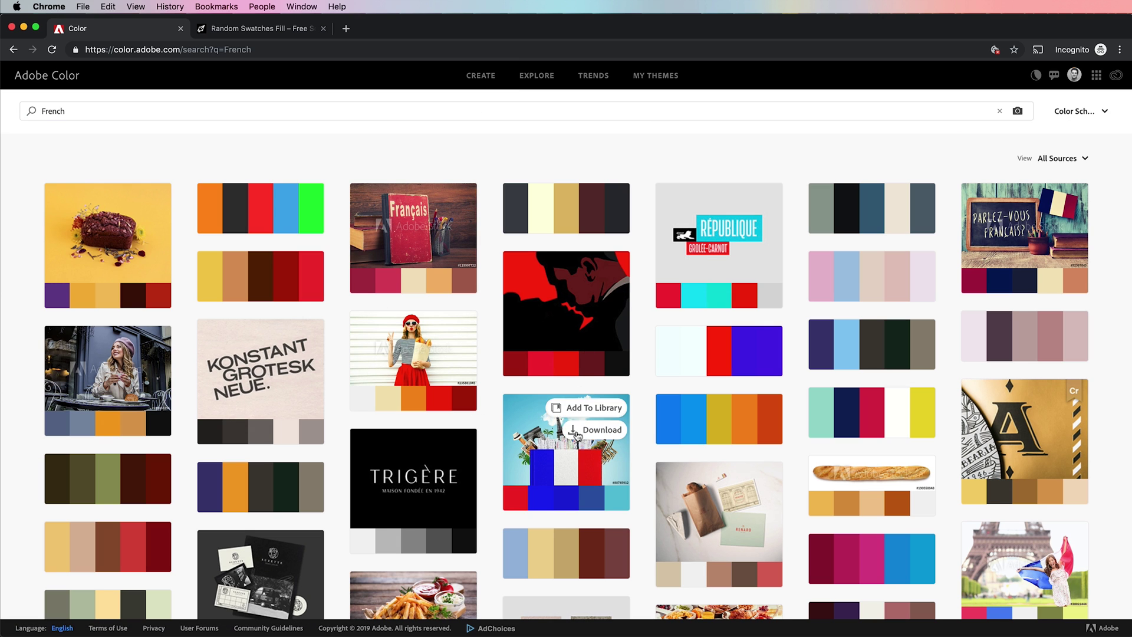
pyautogui.scroll(-3, 586, 453)
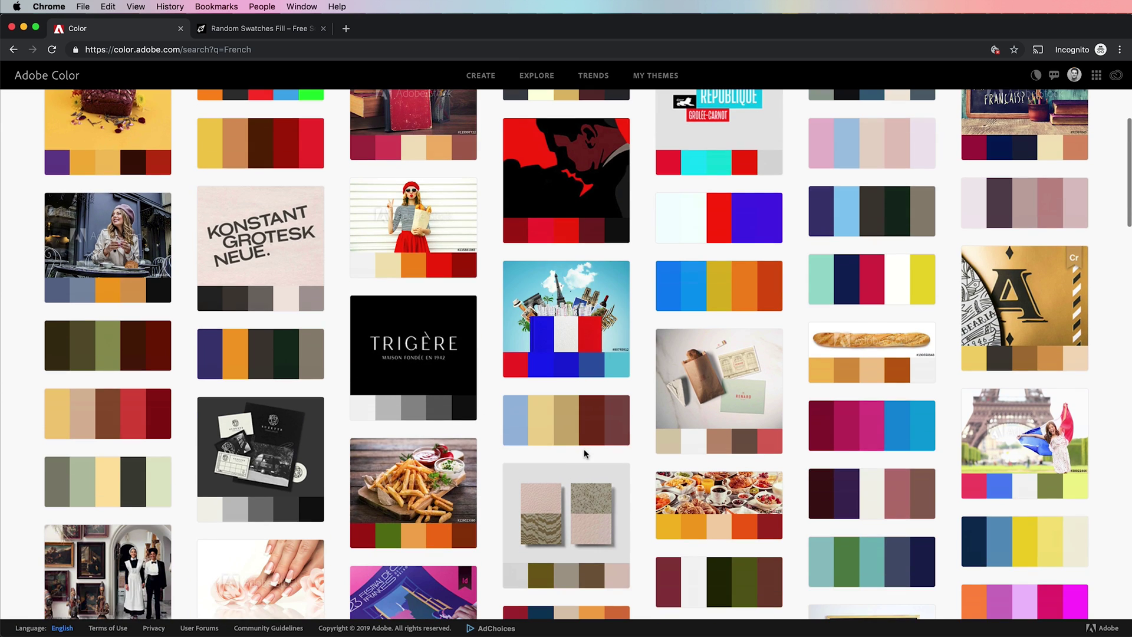
pyautogui.scroll(-2, 586, 453)
pyautogui.scroll(1, 590, 442)
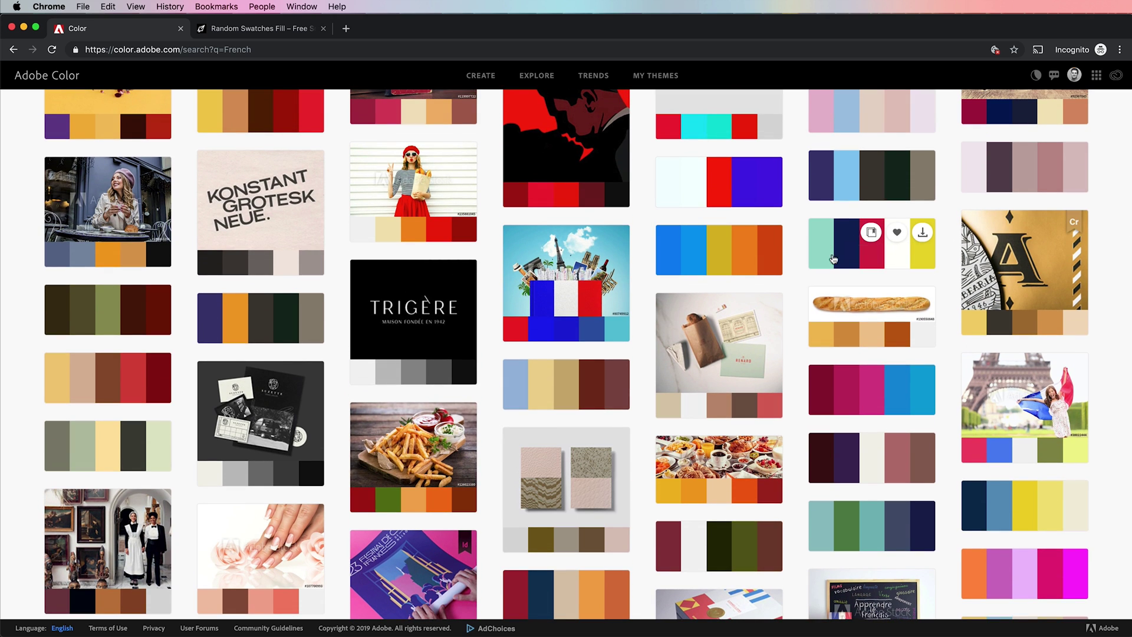
# - Add the 'A French Affair Dou' palette to the Color Schemes library
pyautogui.click(895, 260)
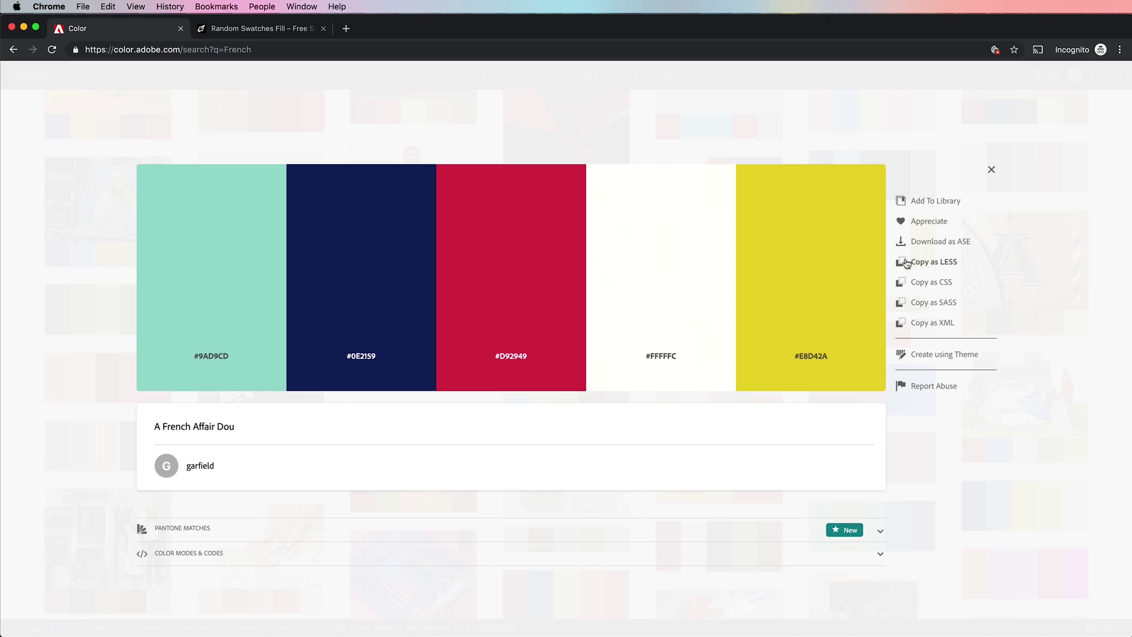
pyautogui.click(926, 203)
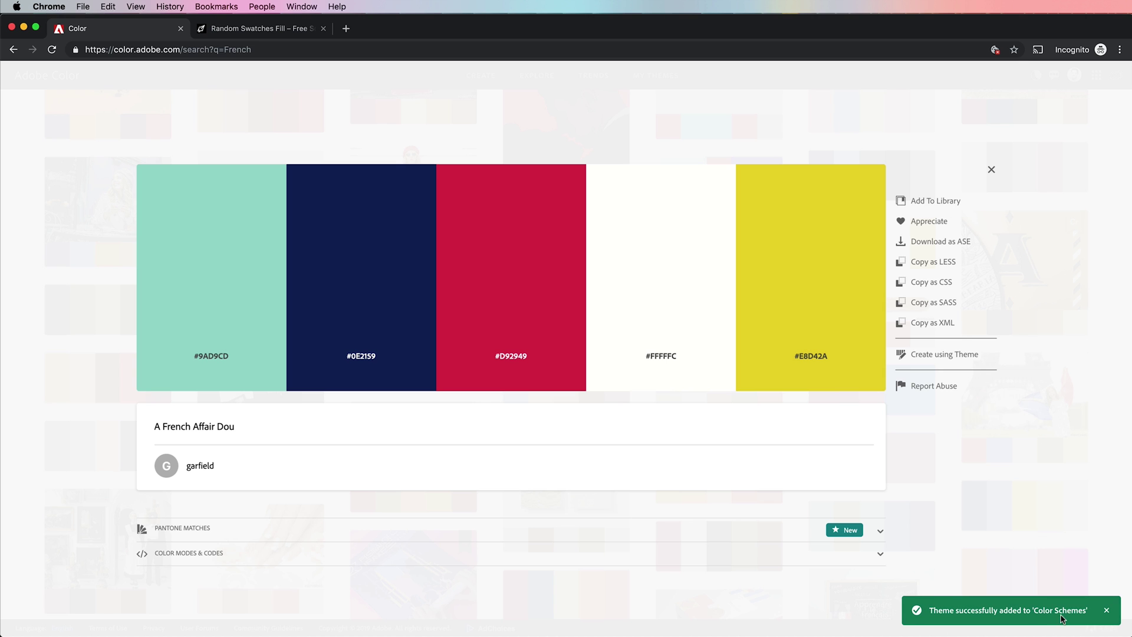
pyautogui.click(1107, 610)
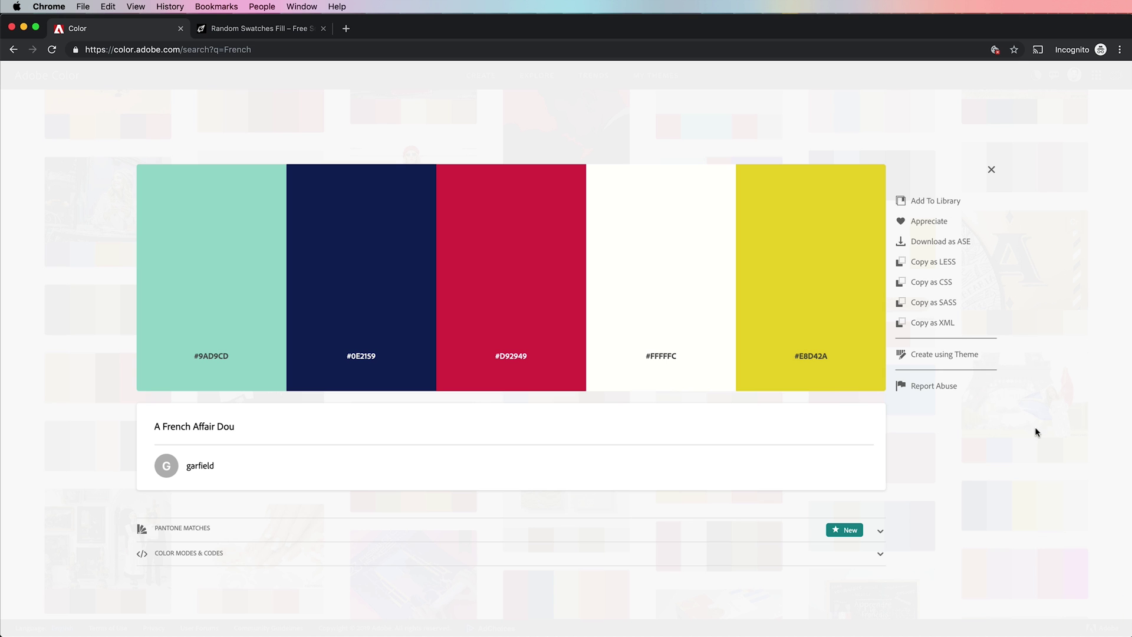
pyautogui.click(991, 169)
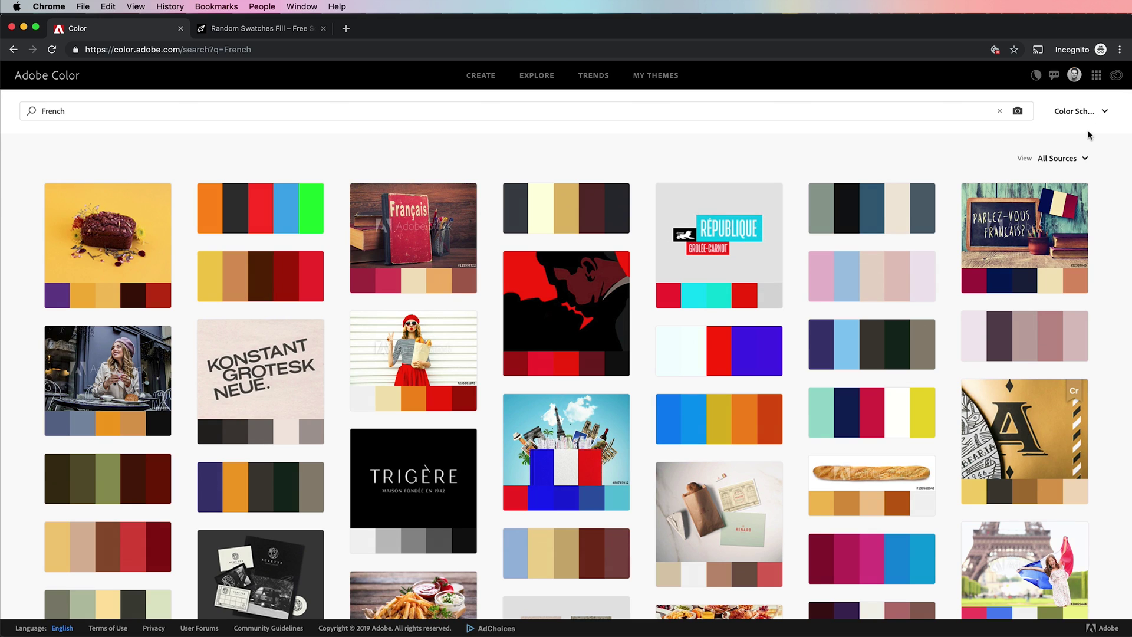
pyautogui.click(1080, 116)
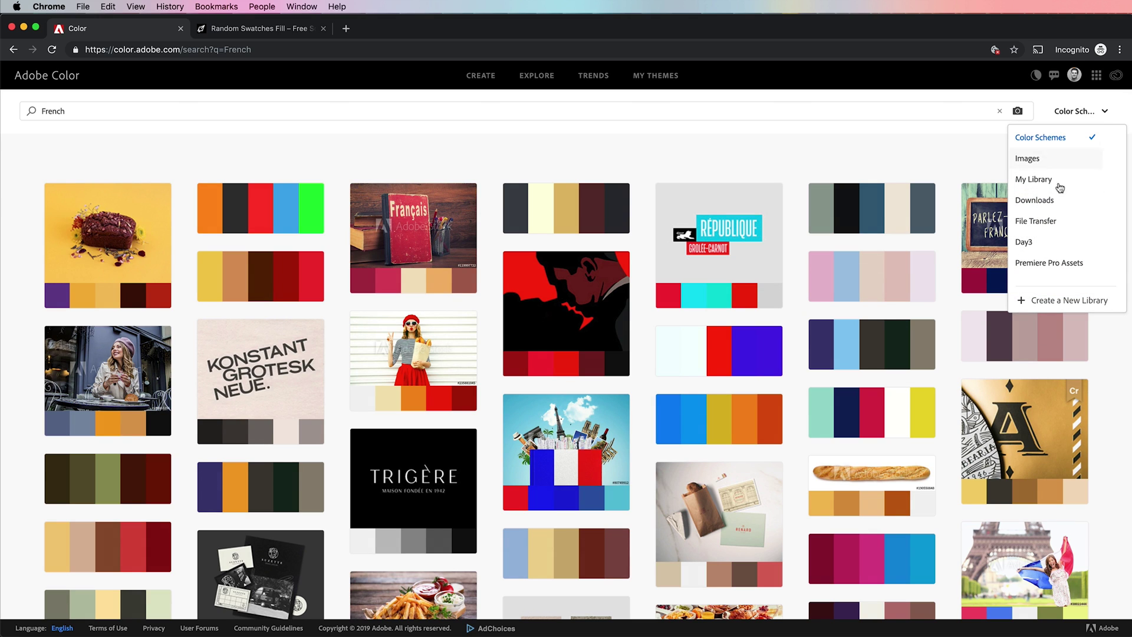
pyautogui.click(1043, 138)
pyautogui.press('super+Tab')
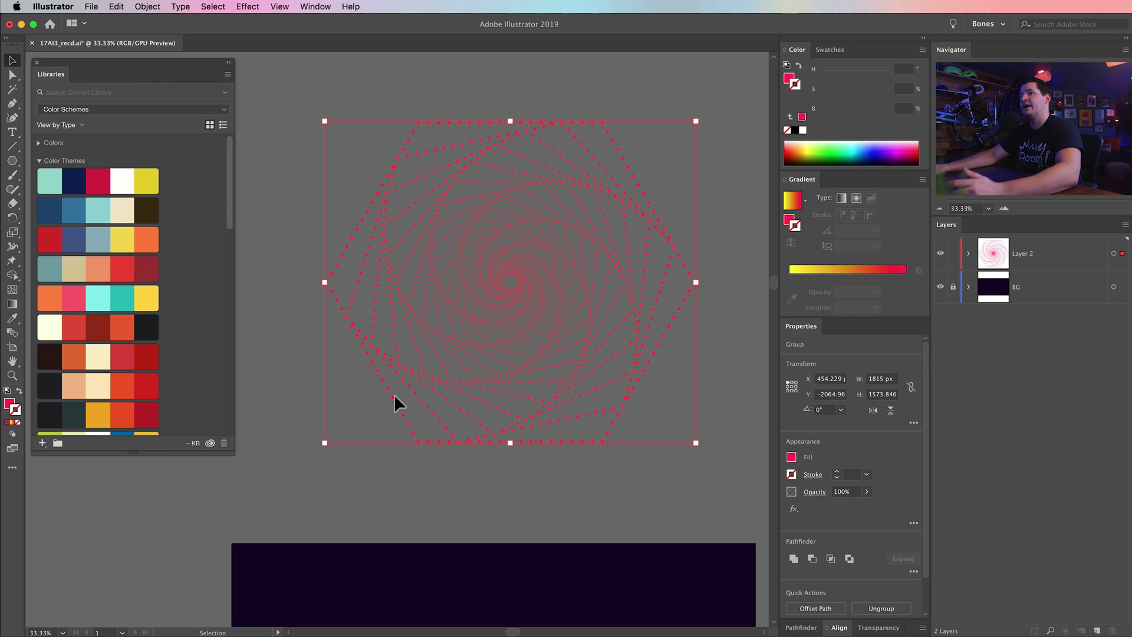
# - Add the 'A French Affair Dou' library theme to the document swatches and view it in Swatches
pyautogui.rightClick(95, 179)
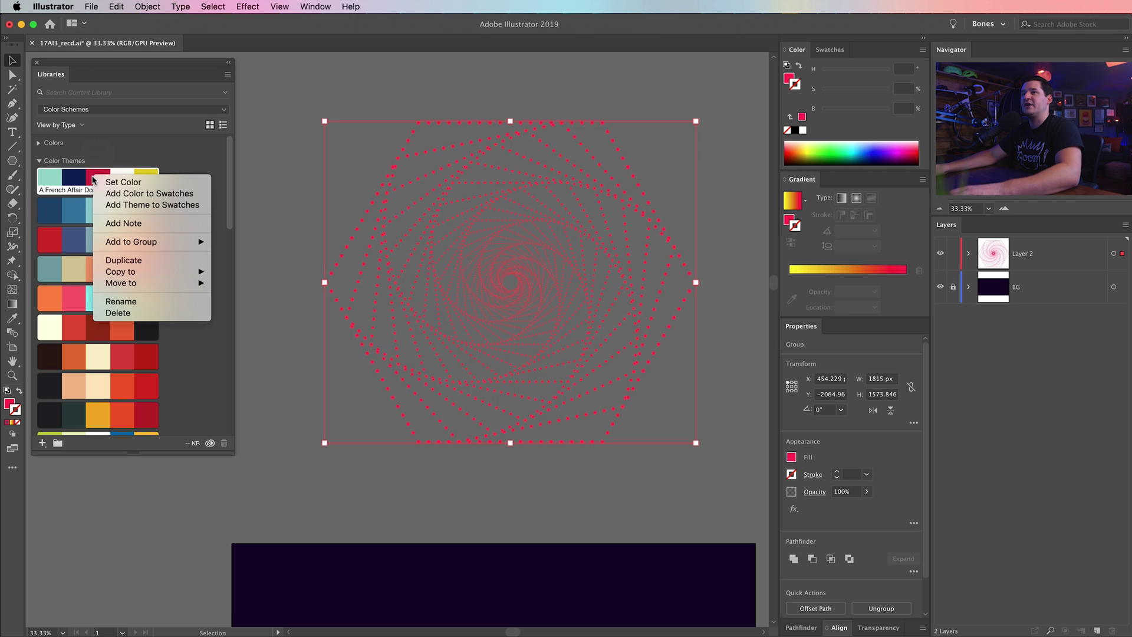
pyautogui.click(157, 207)
pyautogui.click(36, 64)
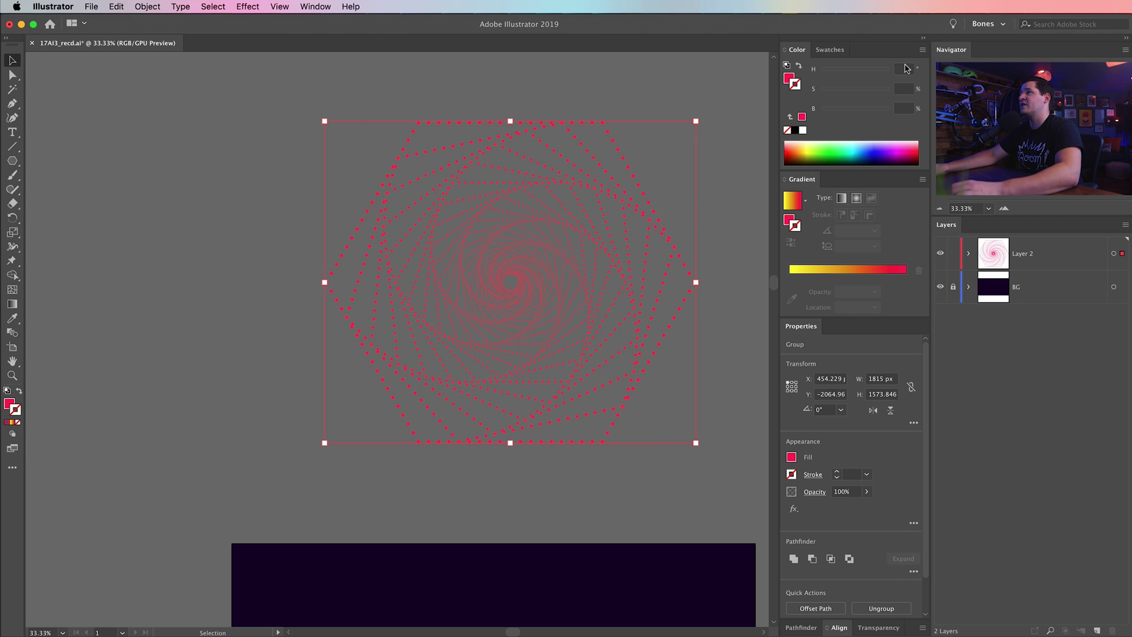
pyautogui.click(830, 49)
pyautogui.scroll(-5, 844, 131)
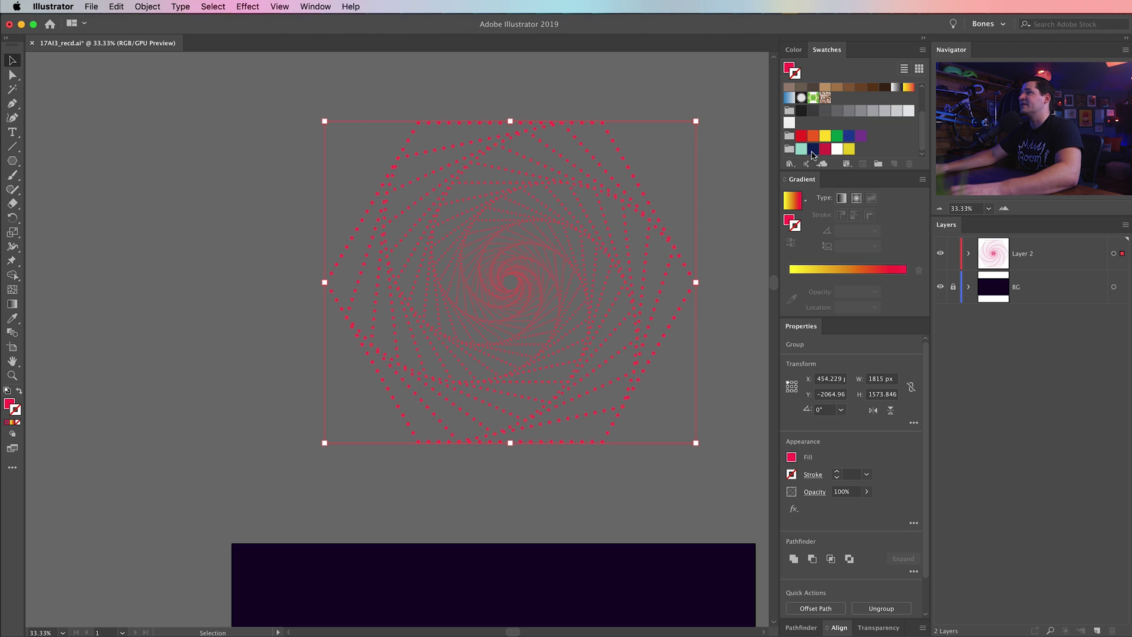
pyautogui.click(722, 298)
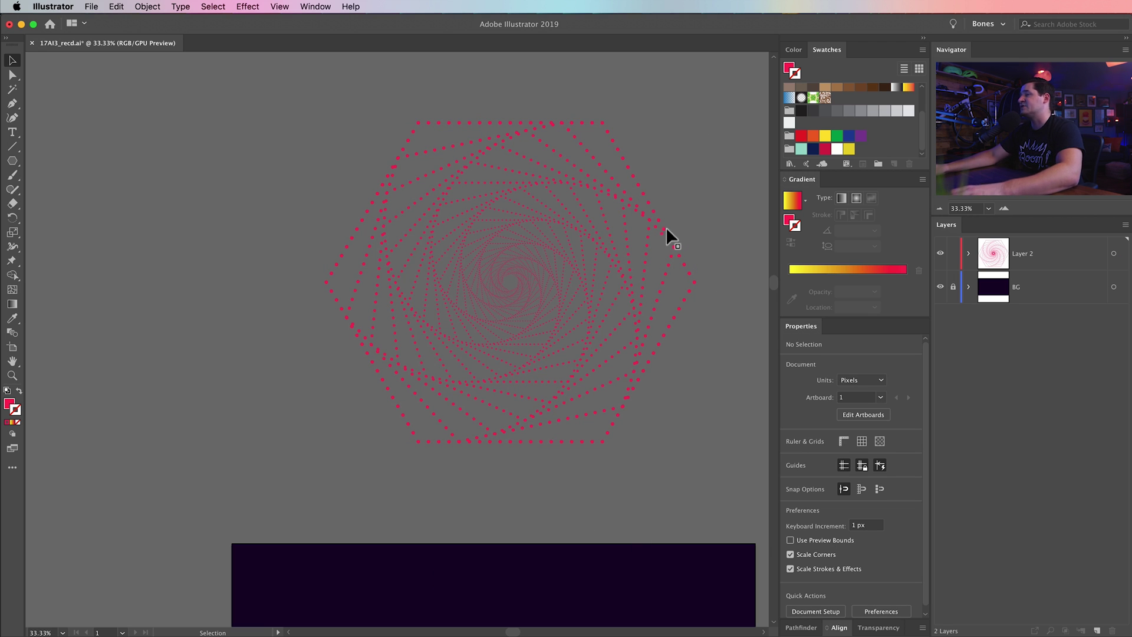
# - View Vectorboom's Random Swatches Fill script page and highlight its Windows and Mac install folders
pyautogui.press('super+Tab')
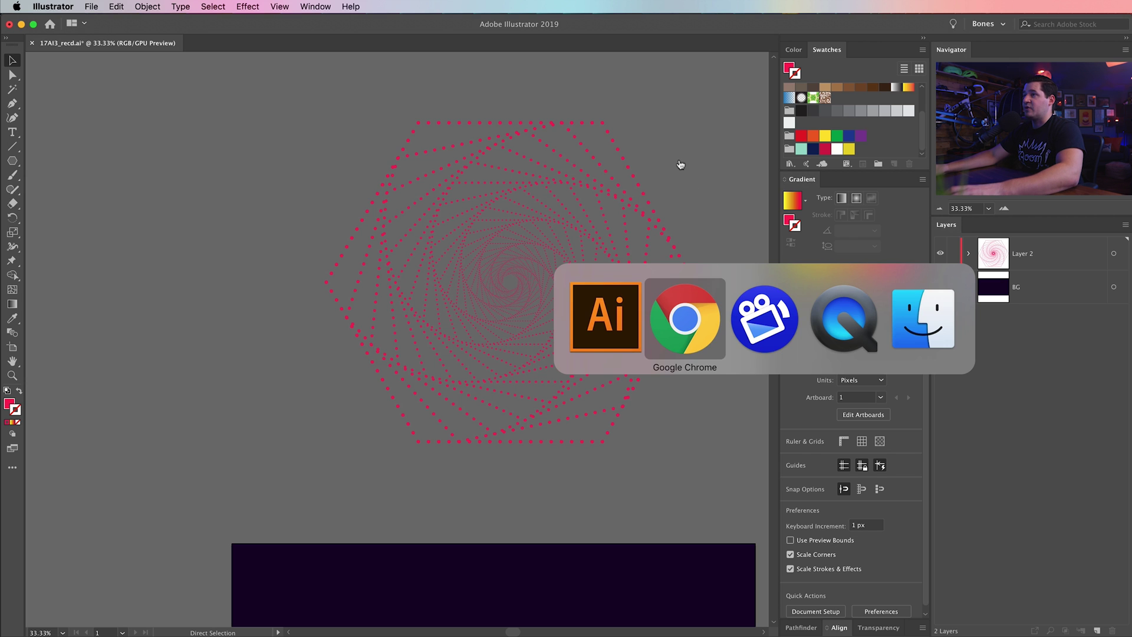
pyautogui.press('super+Tab')
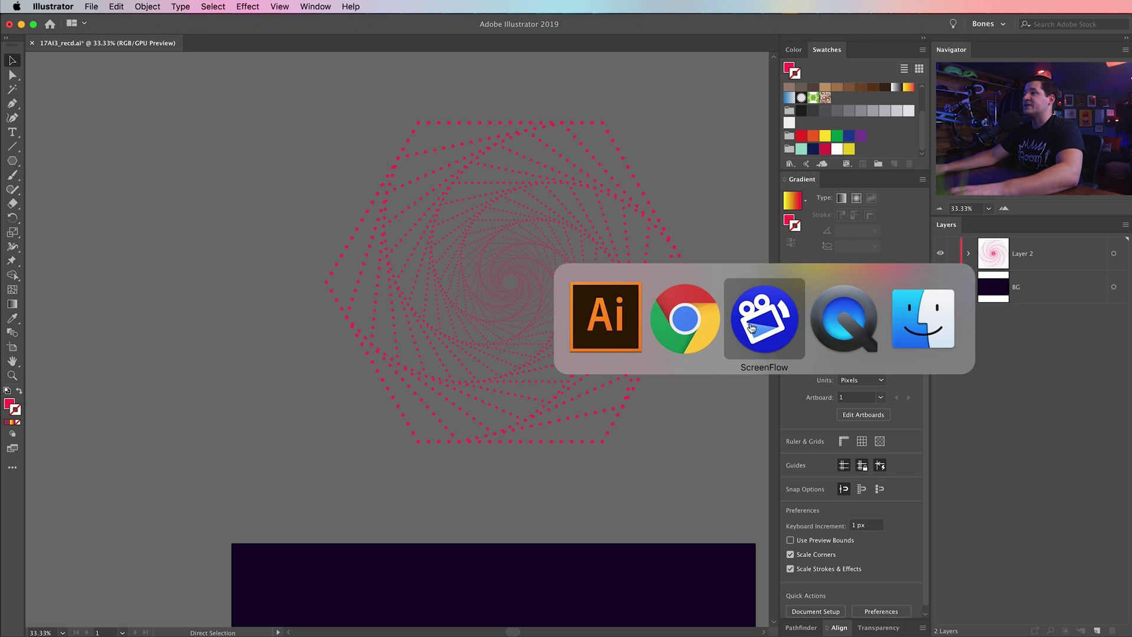
pyautogui.click(683, 332)
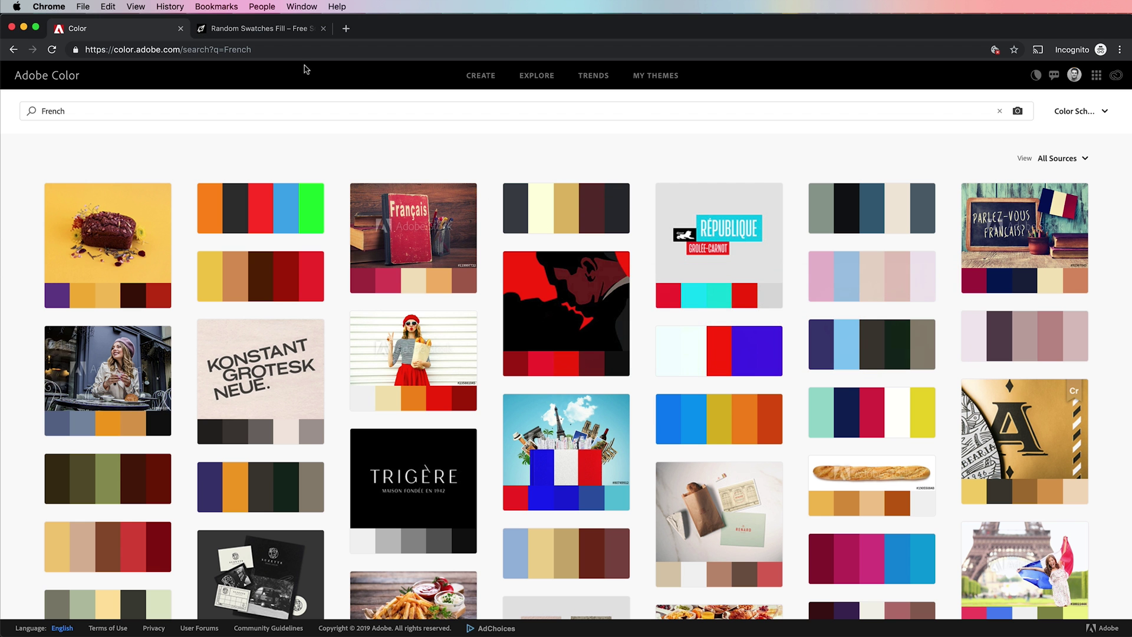
pyautogui.click(275, 29)
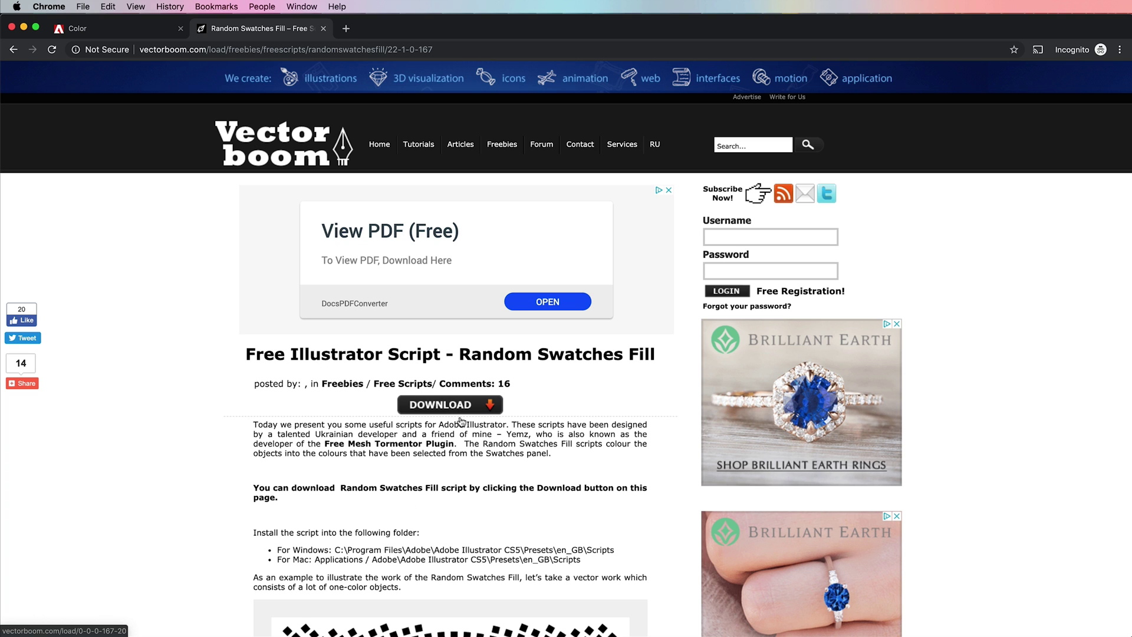
pyautogui.scroll(-5, 281, 510)
pyautogui.moveTo(278, 430); pyautogui.dragTo(592, 452)
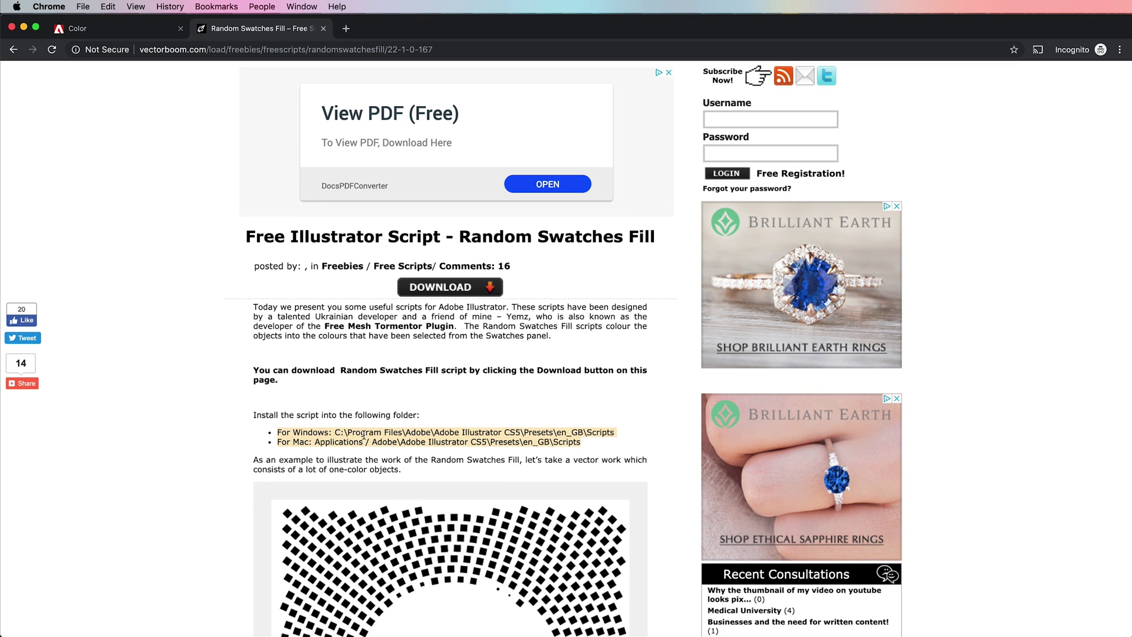
pyautogui.click(579, 438)
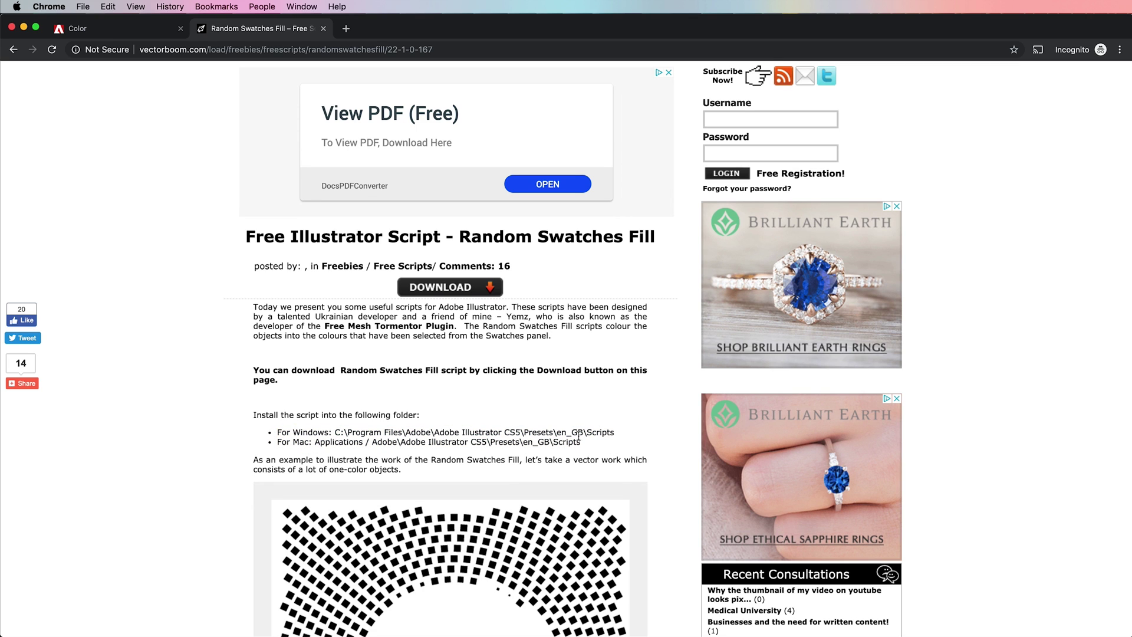
pyautogui.press('super+Tab')
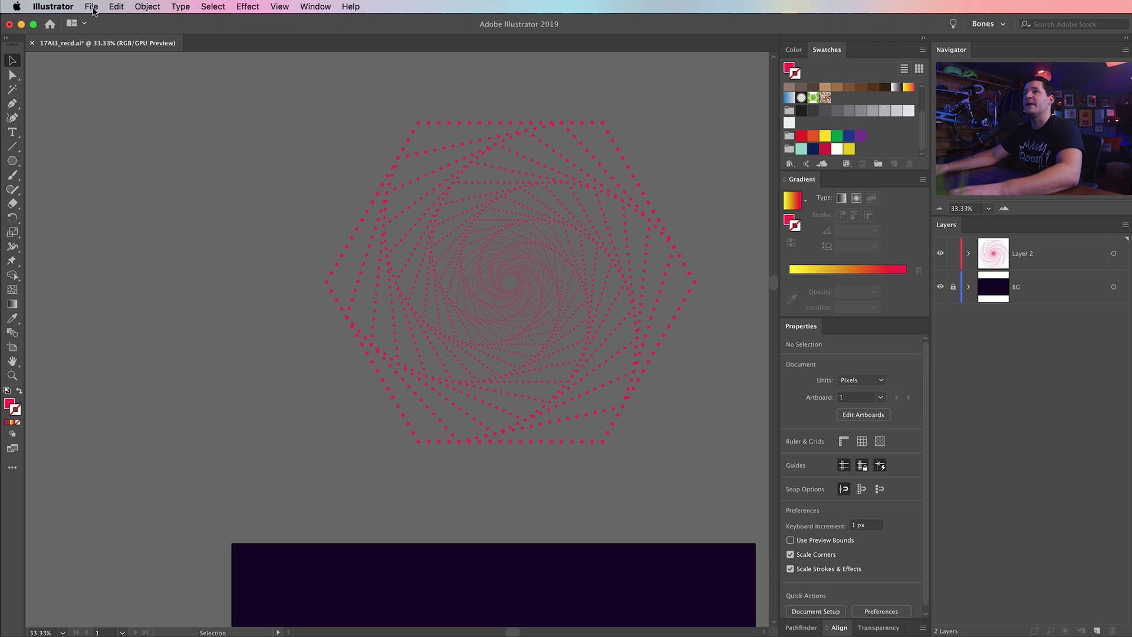
# - Run the RandomSwatchesFill script from File > Scripts
pyautogui.click(92, 7)
pyautogui.moveTo(132, 243)
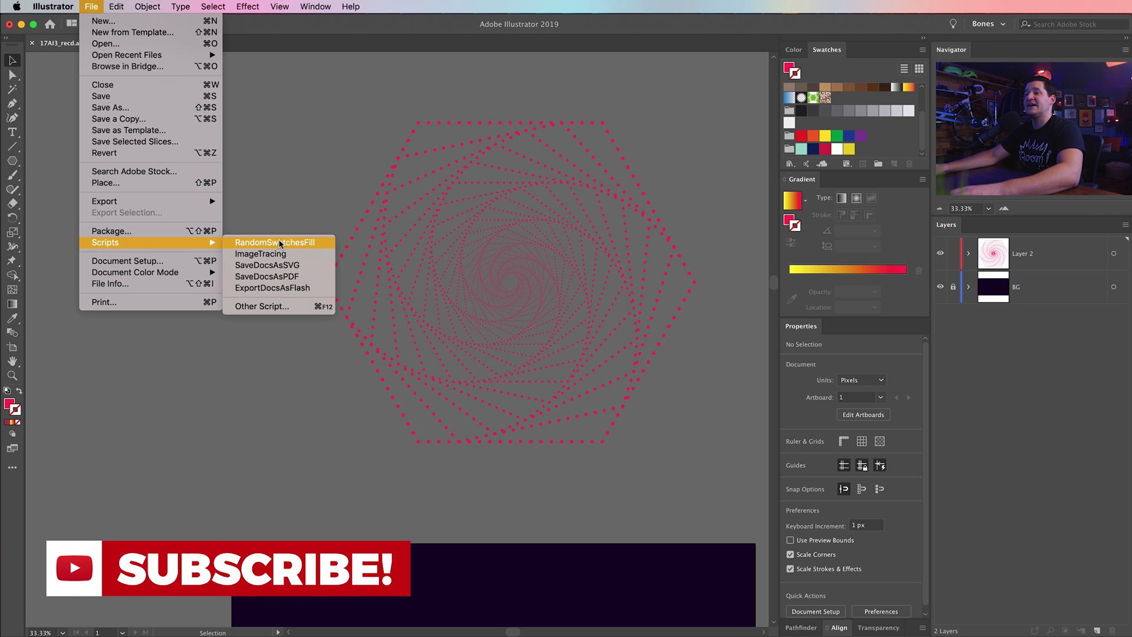
pyautogui.click(263, 244)
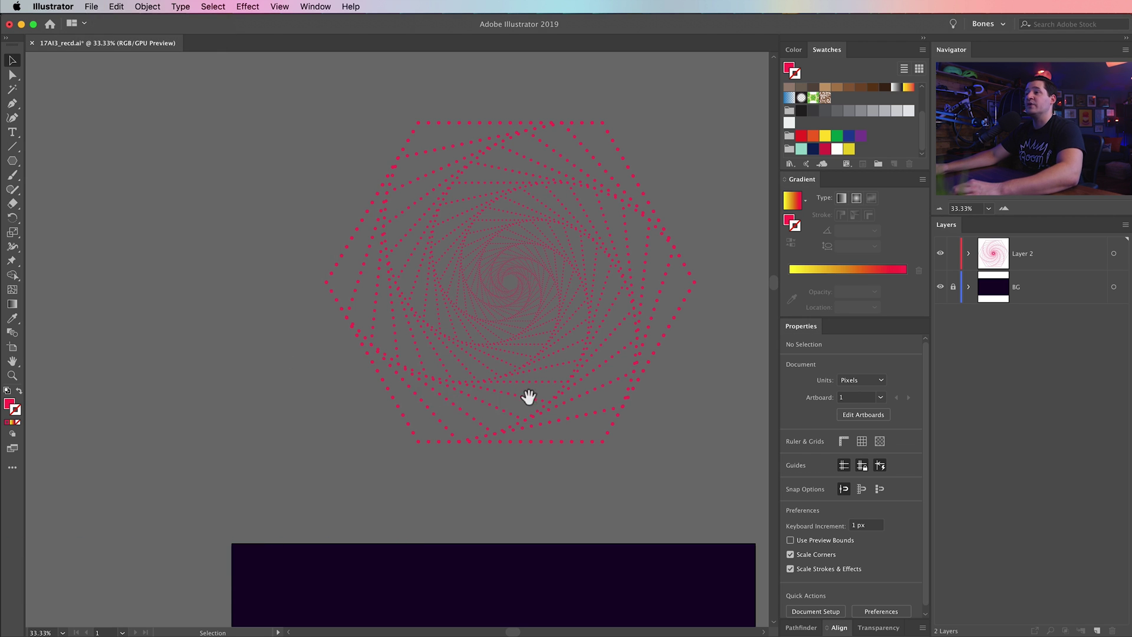
# - Select the whole dot spiral and ungroup it into separate dots
pyautogui.moveTo(526, 397); pyautogui.dragTo(405, 430)
pyautogui.moveTo(235, 157); pyautogui.dragTo(617, 419)
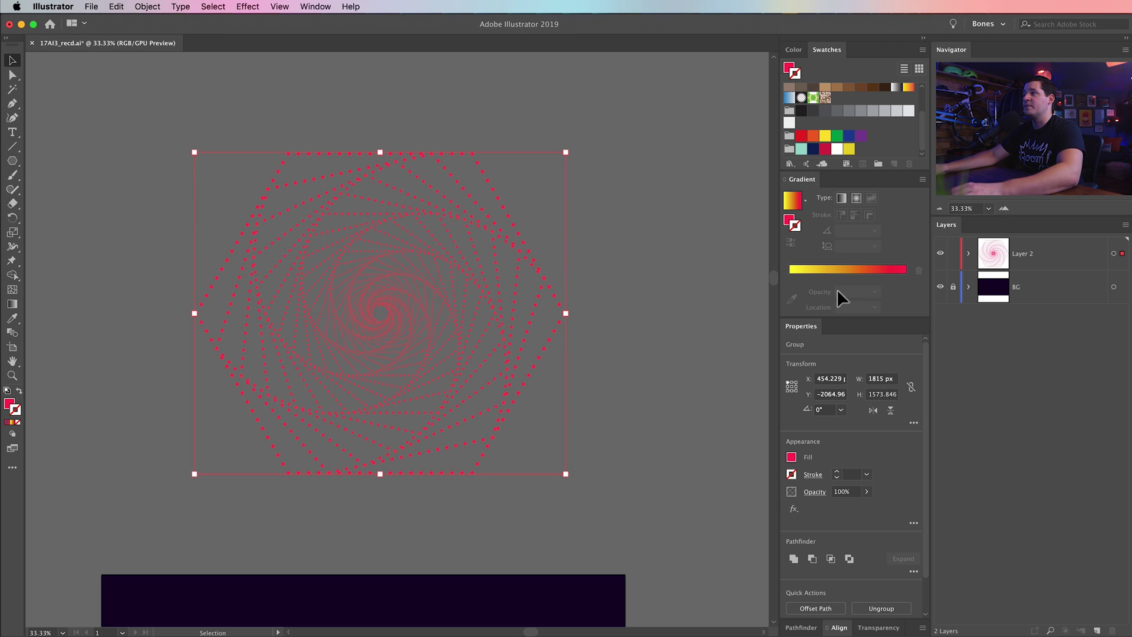
pyautogui.click(969, 255)
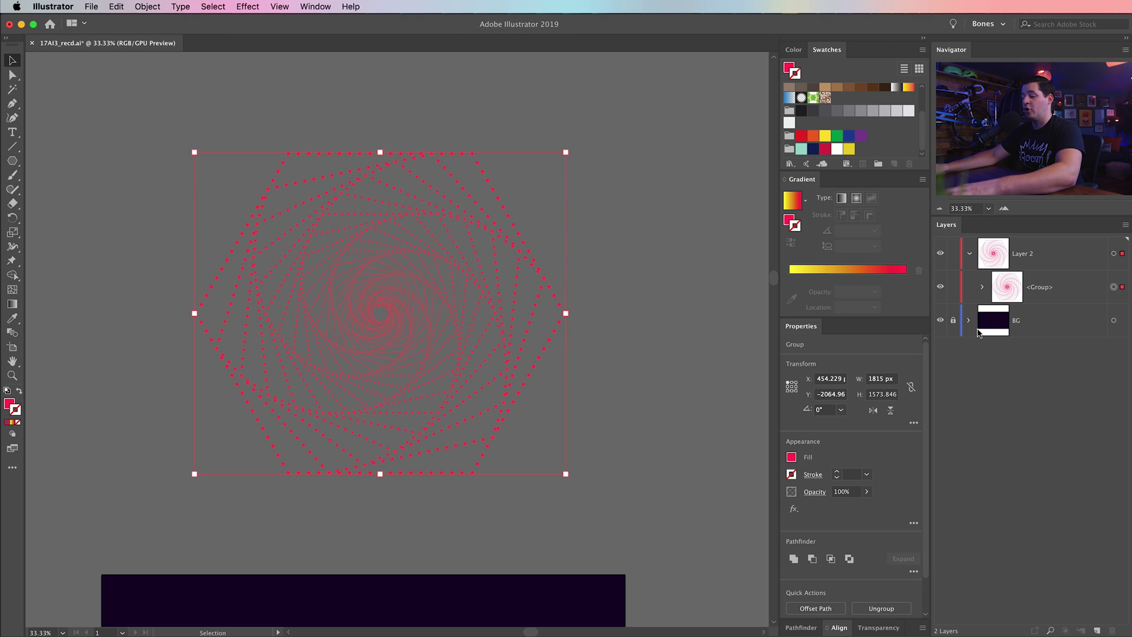
pyautogui.click(128, 7)
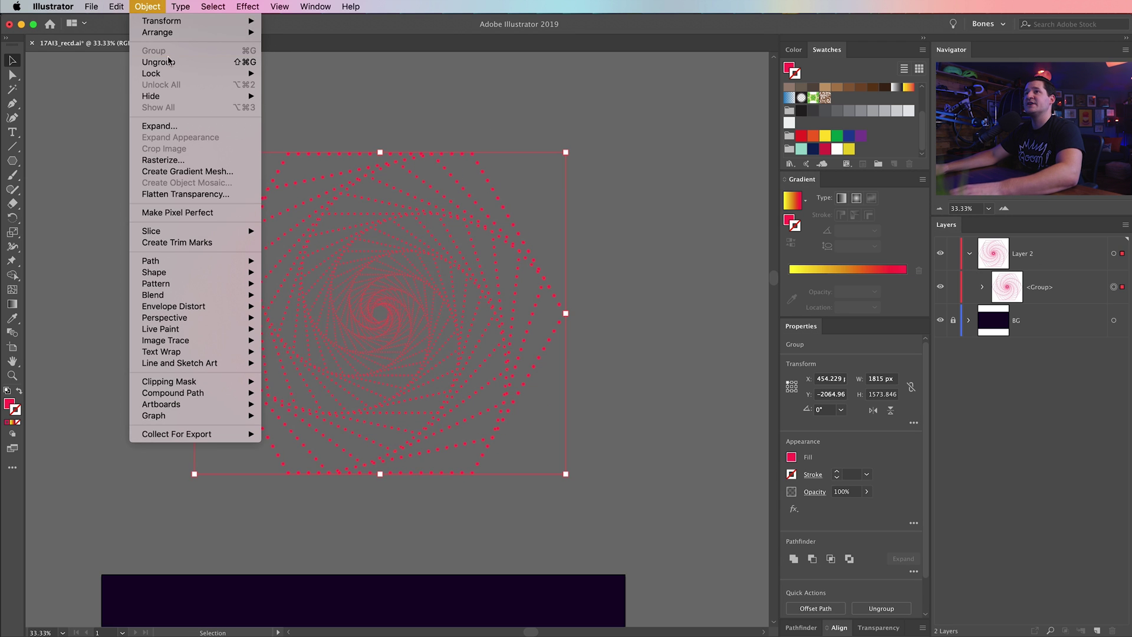
pyautogui.click(165, 65)
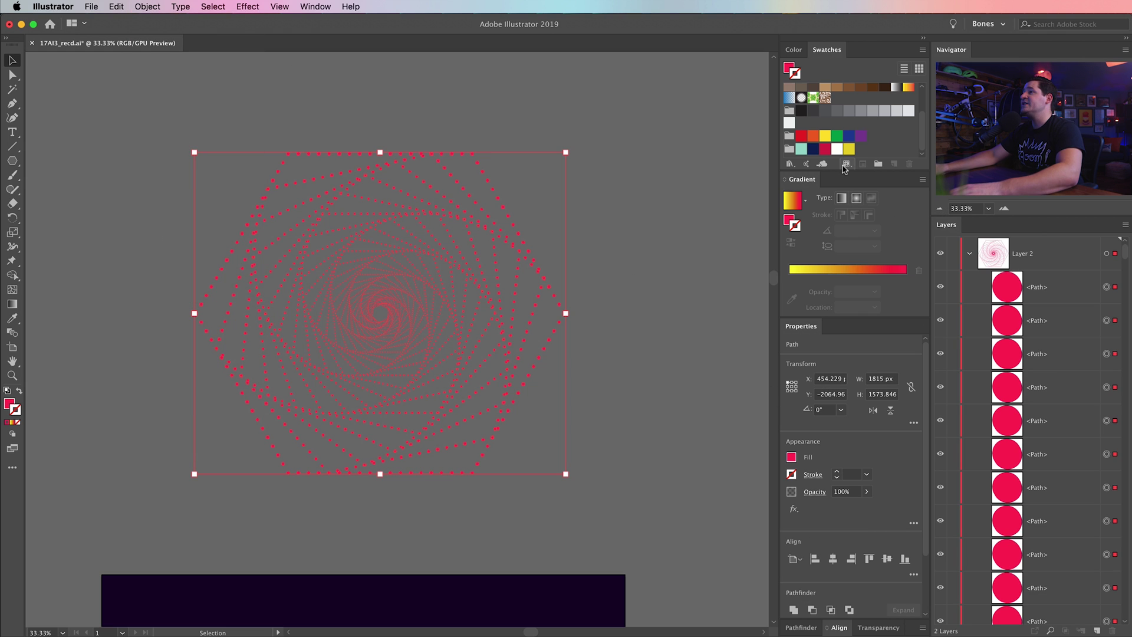
# - Collapse the Gradient panel and drag the Swatches panel taller to show all swatches
pyautogui.doubleClick(814, 180)
pyautogui.moveTo(846, 174); pyautogui.dragTo(835, 252)
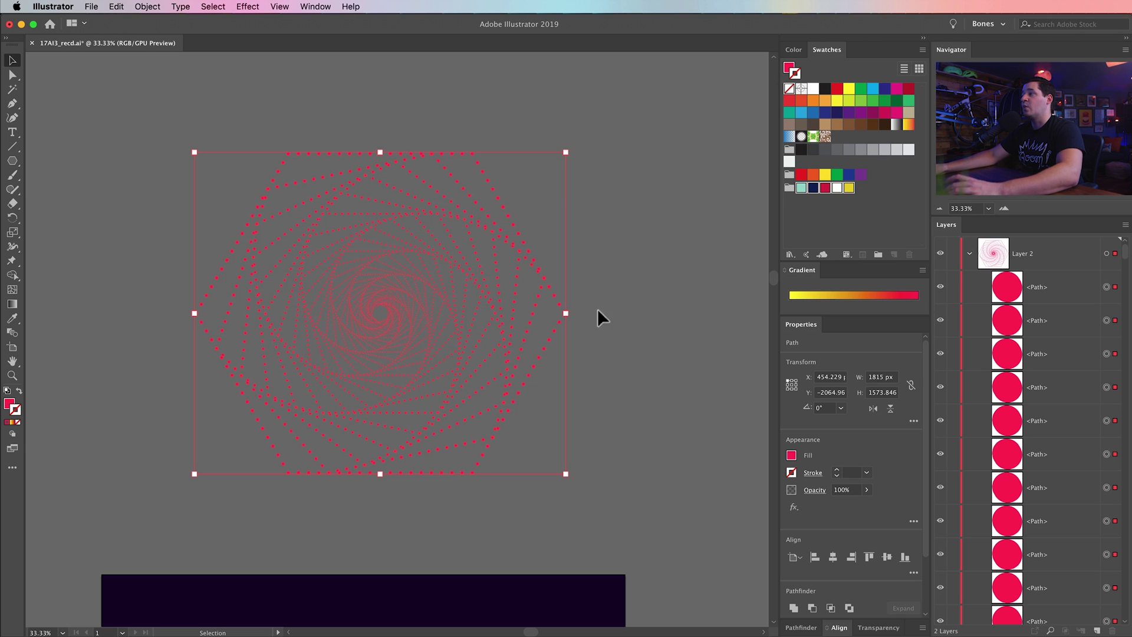
pyautogui.click(94, 5)
# - Recolour the dots randomly with the swatch colours using the RandomSwatchesFill script
pyautogui.moveTo(177, 242)
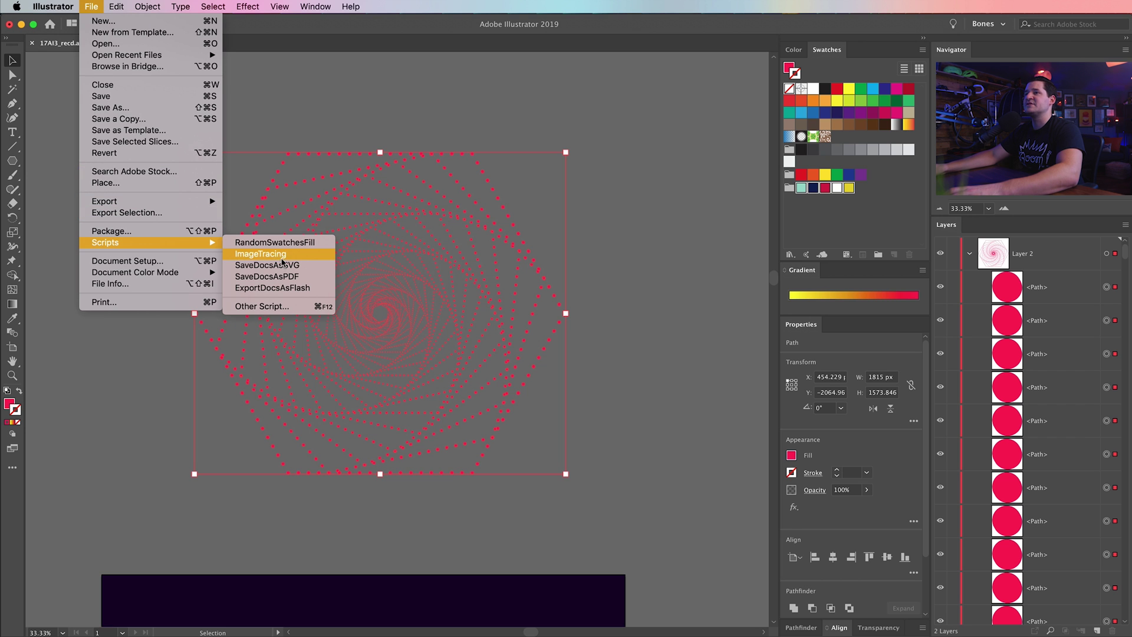
pyautogui.click(289, 242)
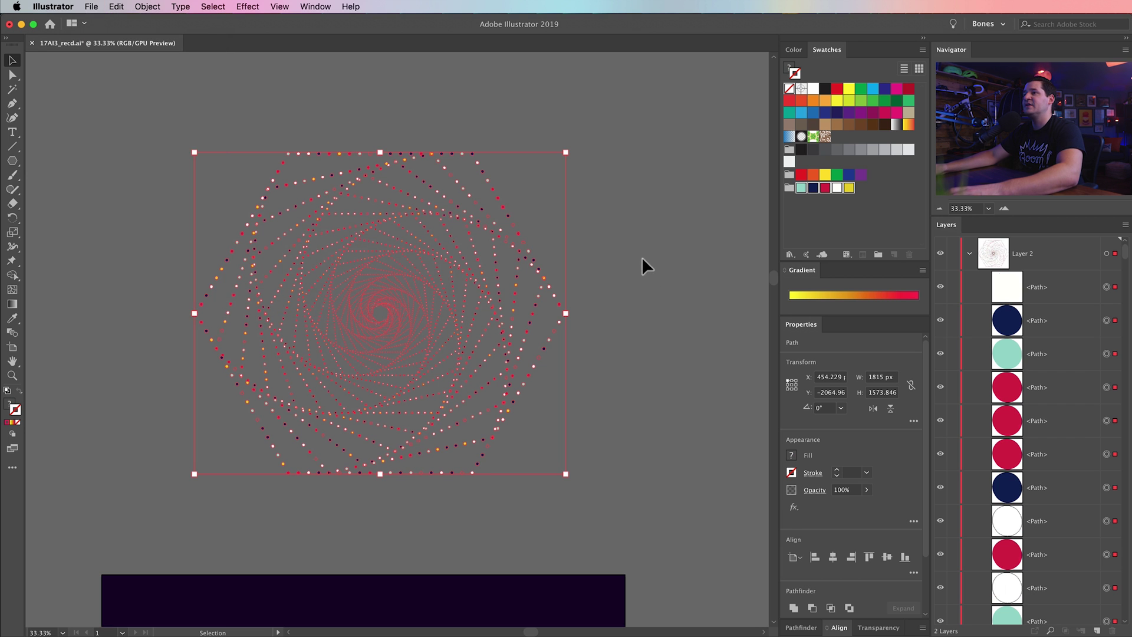
pyautogui.moveTo(604, 305); pyautogui.dragTo(629, 296)
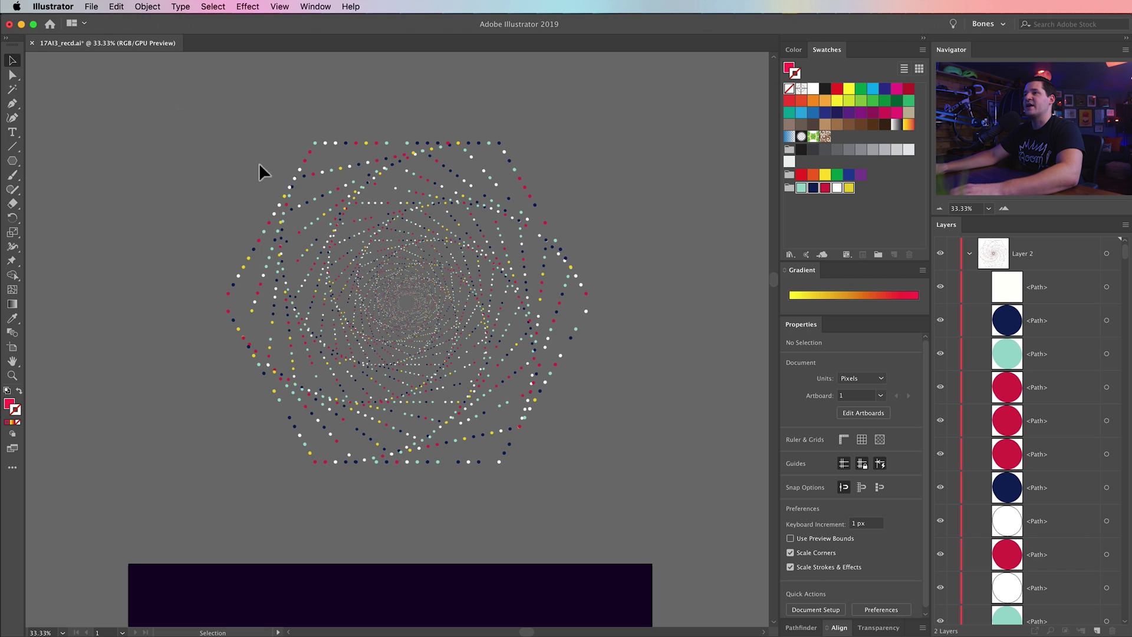
pyautogui.hotkey('ctrl', 'a')
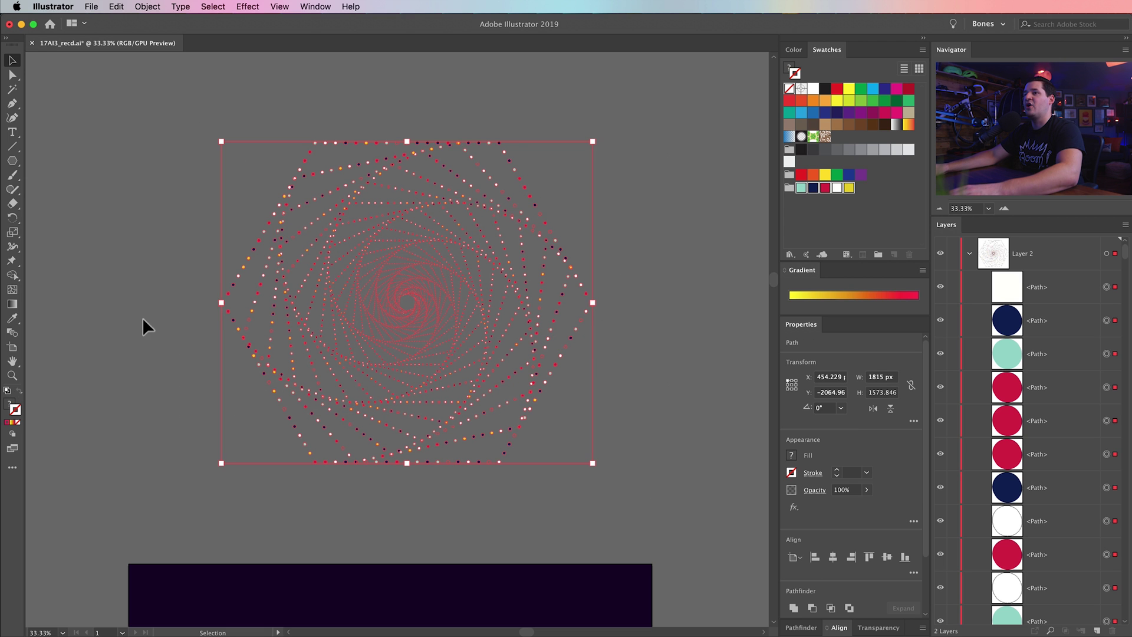
pyautogui.click(143, 318)
# - Select every dot path and group them together
pyautogui.hotkey('ctrl', 'a')
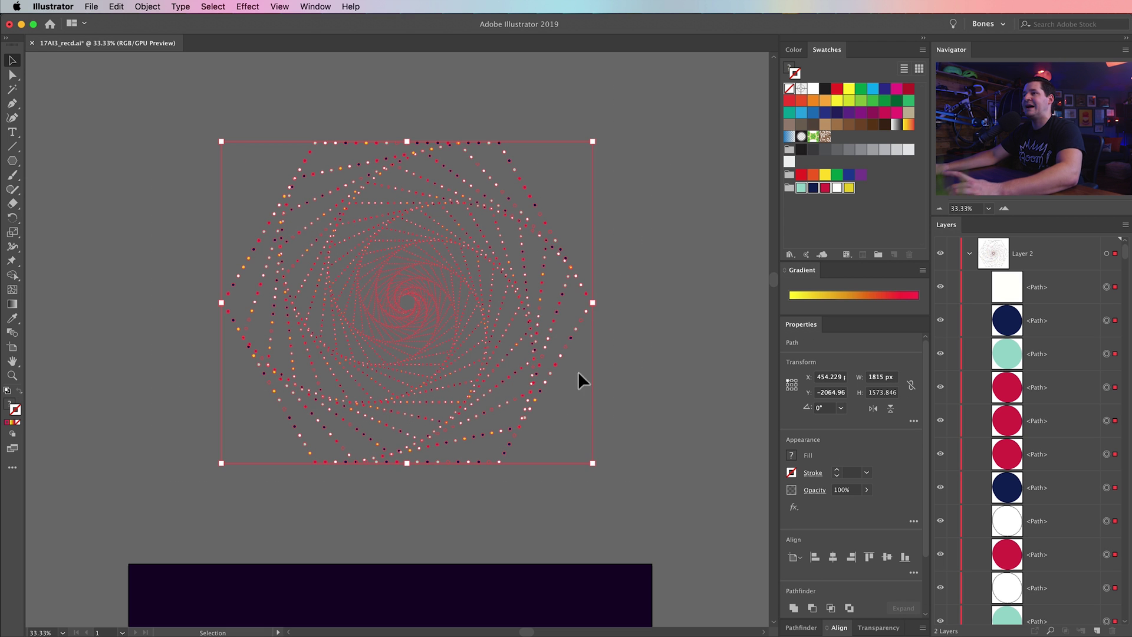
pyautogui.press('a')
pyautogui.hotkey('ctrl', 'g')
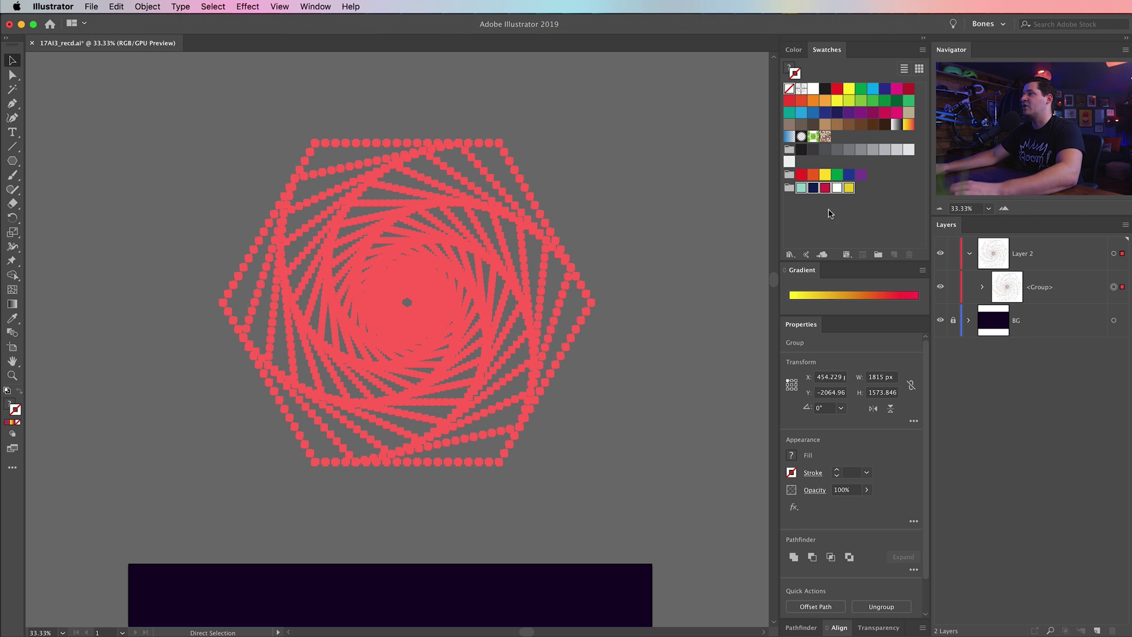
# - Move the spiral onto the dark purple background, shrink it to fit, and zoom to 50%
pyautogui.moveTo(422, 395); pyautogui.dragTo(443, 470)
pyautogui.scroll(-5, 493, 354)
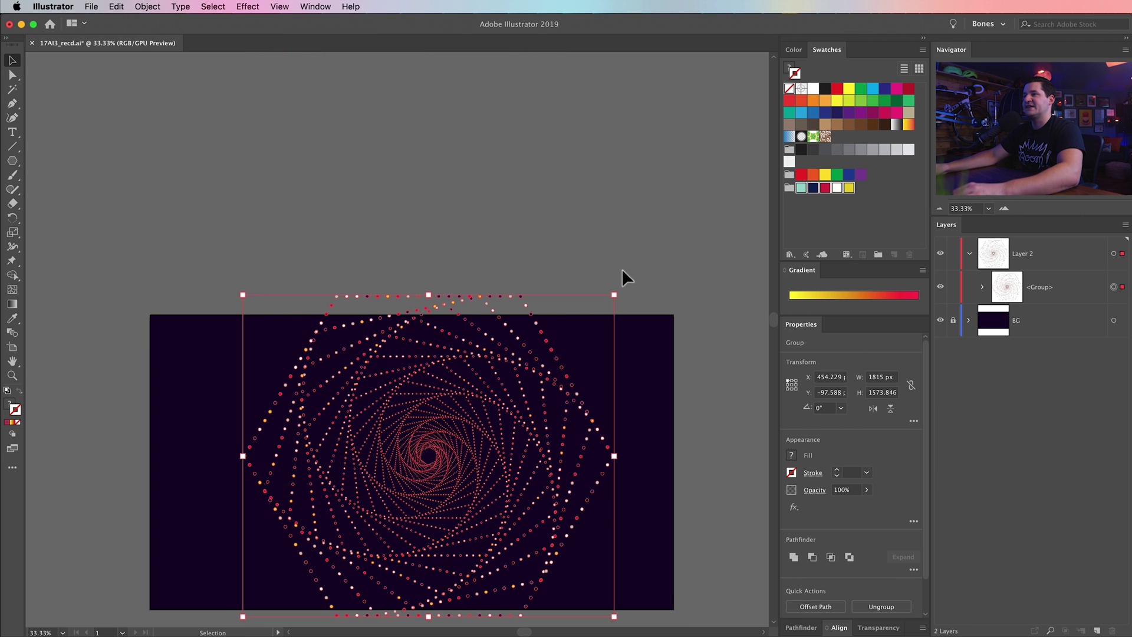
pyautogui.moveTo(614, 295); pyautogui.dragTo(560, 336)
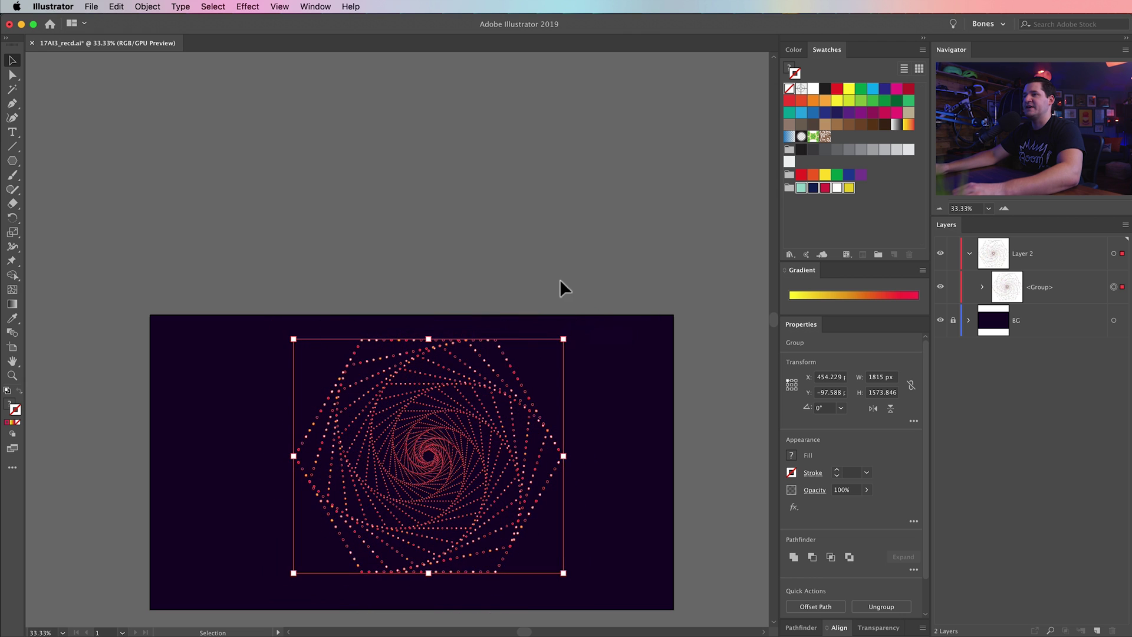
pyautogui.click(529, 329)
pyautogui.press('z')
pyautogui.click(495, 354)
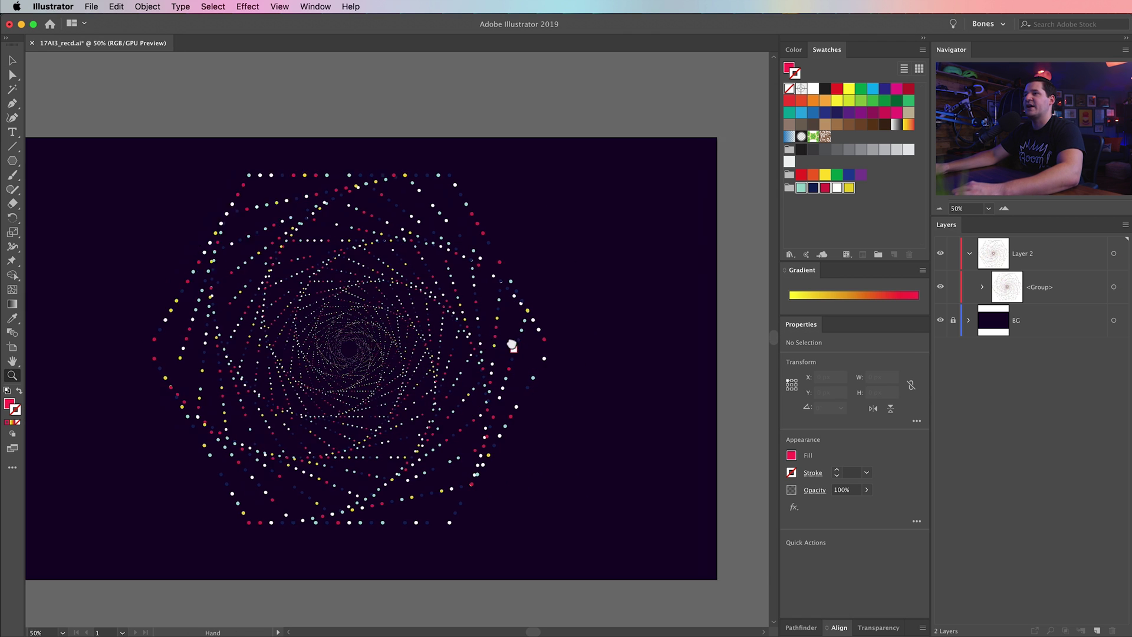
pyautogui.moveTo(513, 342); pyautogui.dragTo(534, 331)
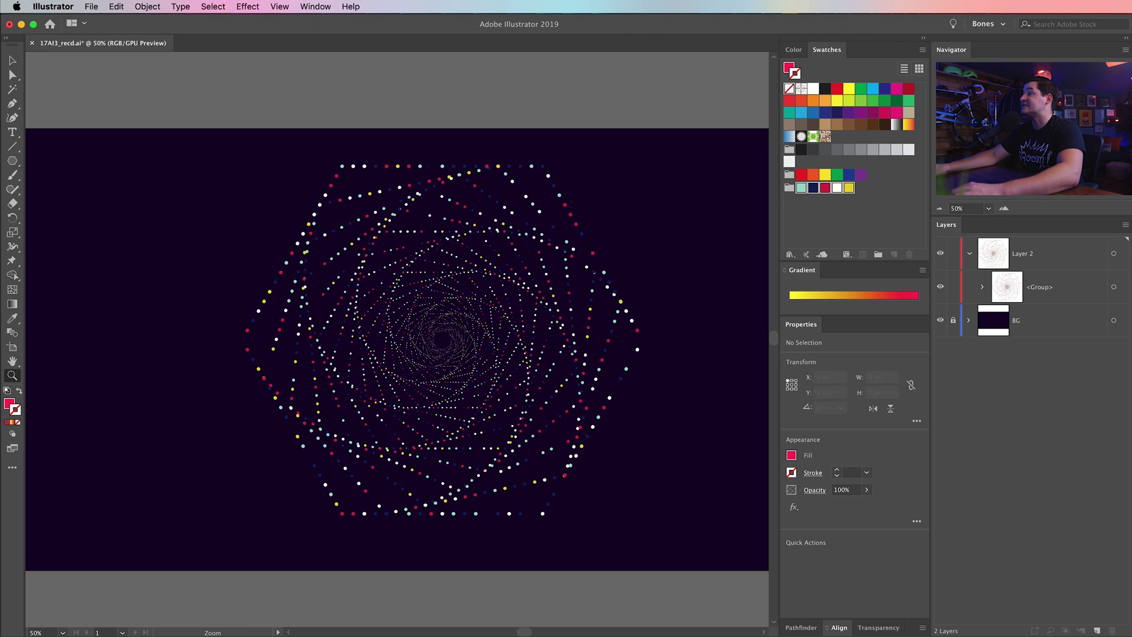
pyautogui.click(1115, 288)
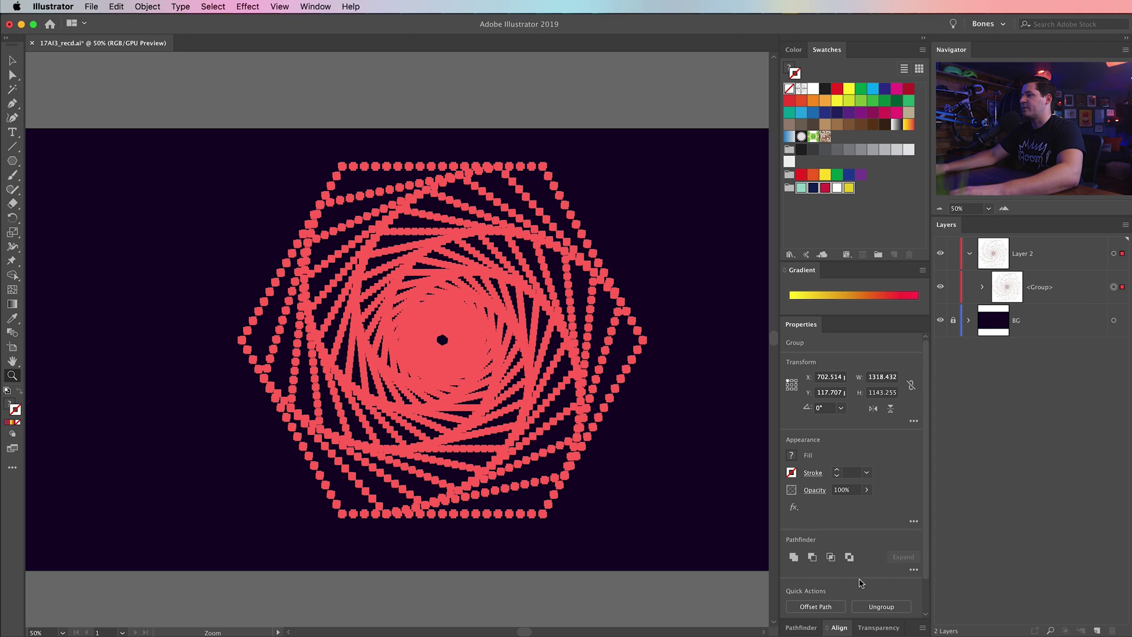
pyautogui.click(867, 626)
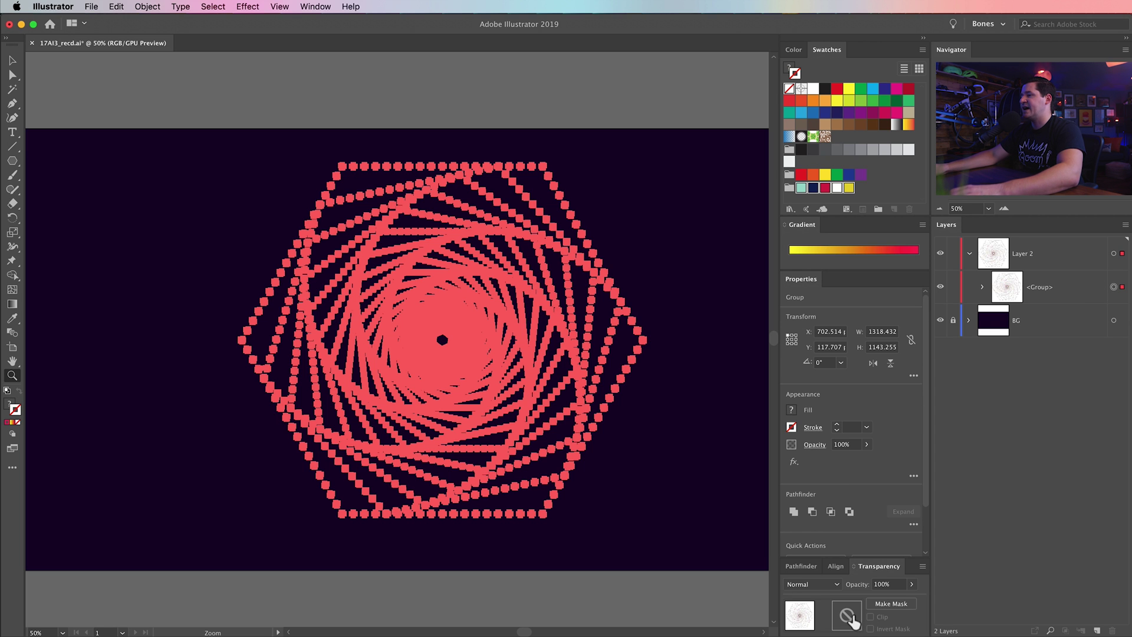
pyautogui.click(849, 616)
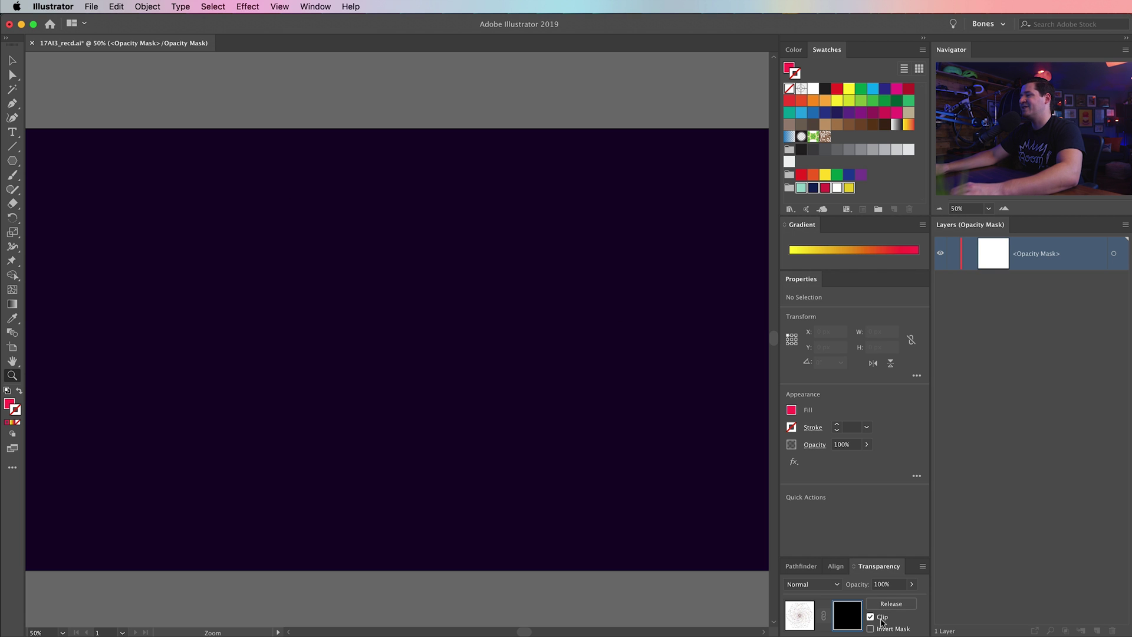
pyautogui.click(891, 603)
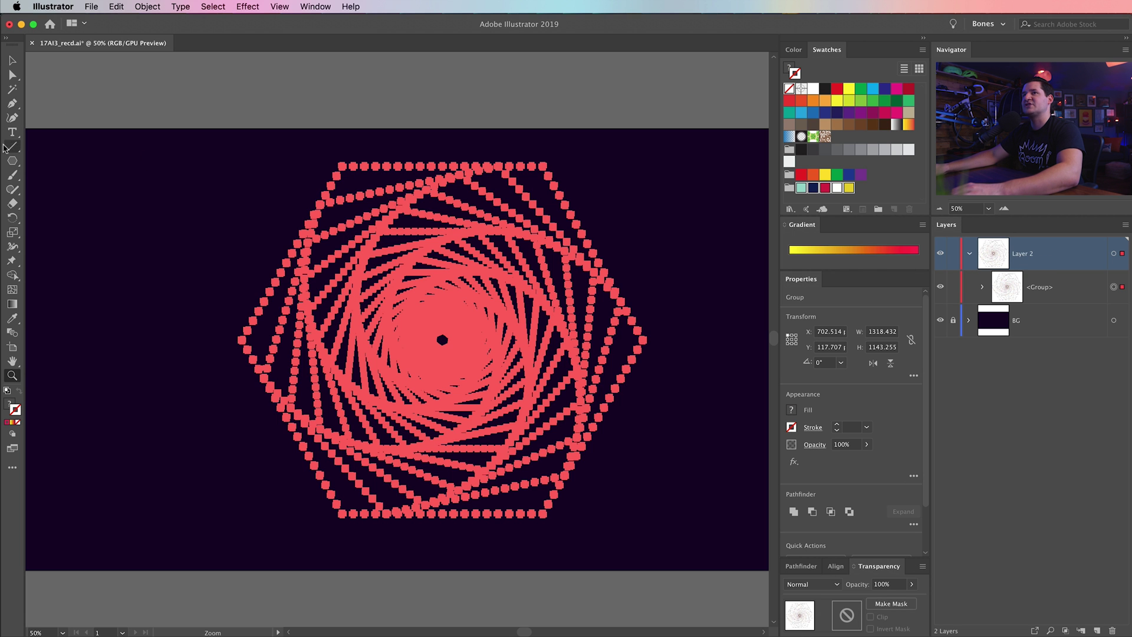
# - Draw a large circle over the vortex with the Ellipse tool
pyautogui.moveTo(12, 161); pyautogui.dragTo(47, 190)
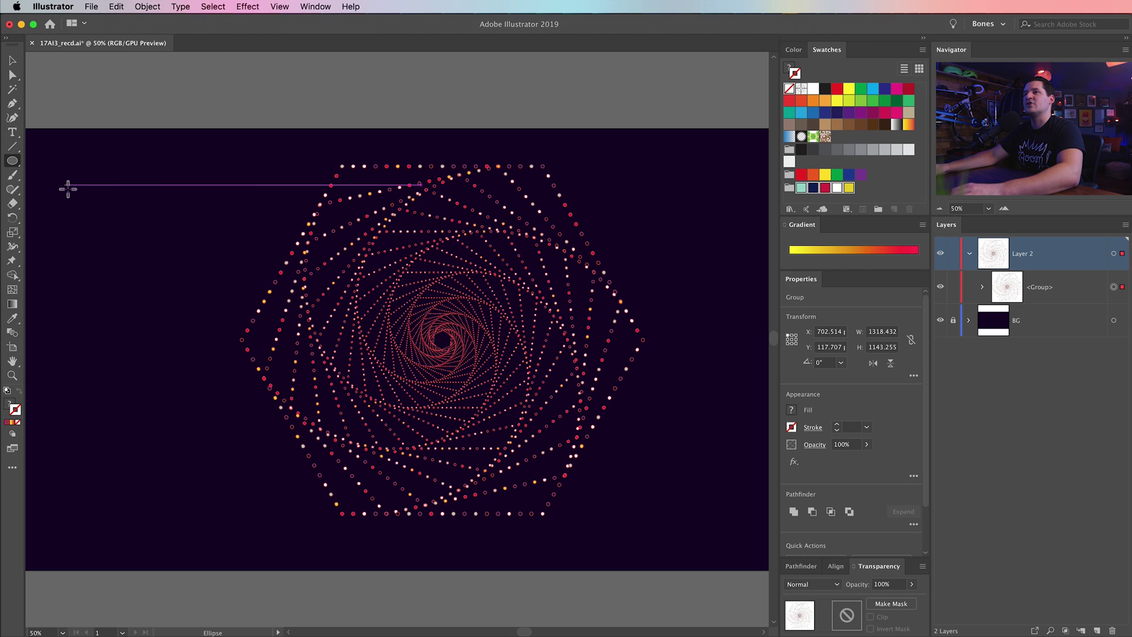
pyautogui.moveTo(274, 177); pyautogui.dragTo(613, 458)
pyautogui.press('v')
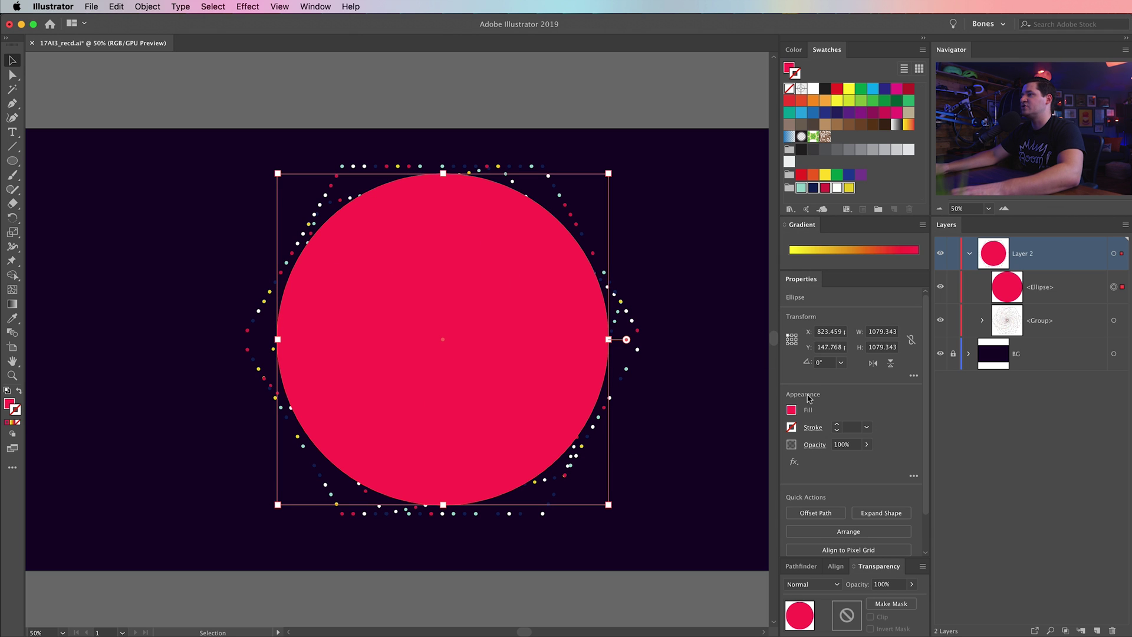
# - Fill the circle with the white-to-black gradient and set its type to Radial
pyautogui.click(794, 411)
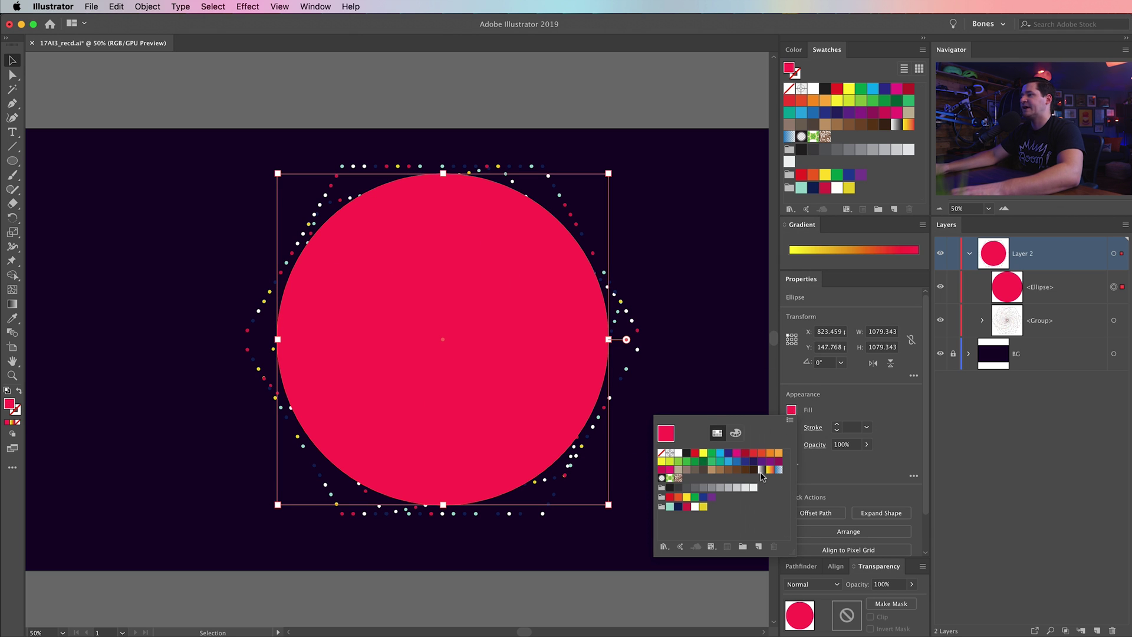
pyautogui.click(762, 470)
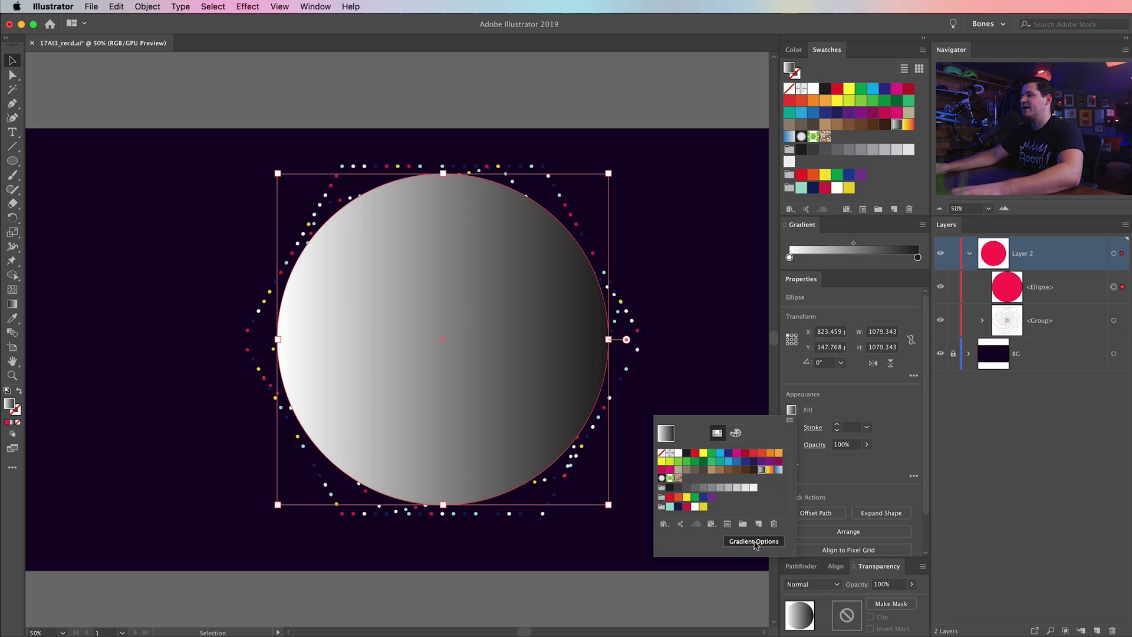
pyautogui.click(808, 237)
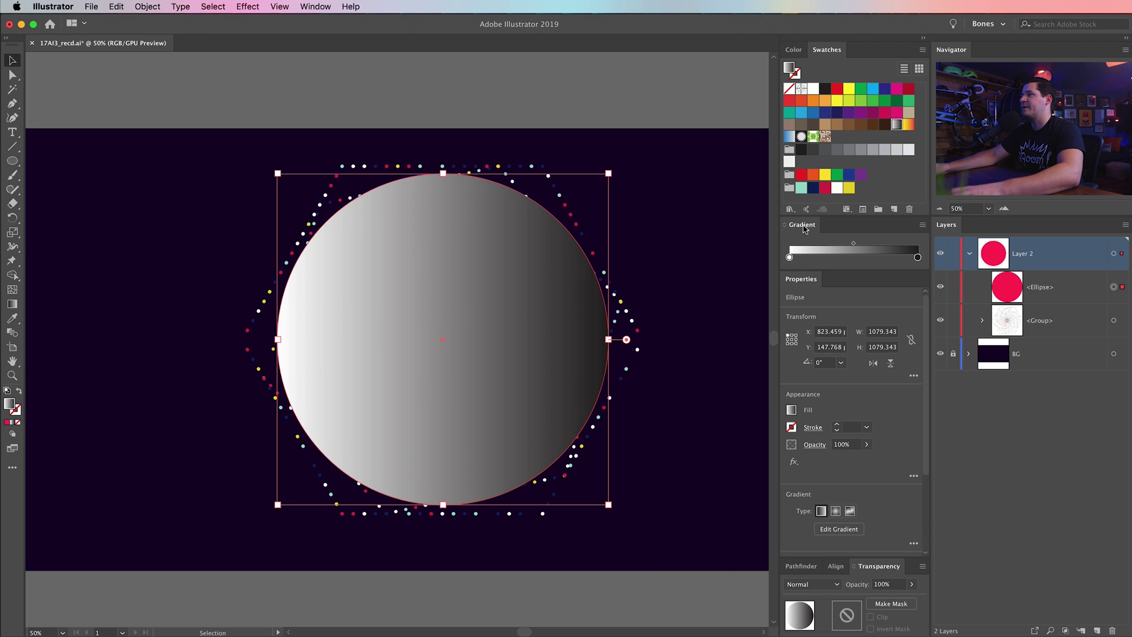
pyautogui.doubleClick(804, 228)
pyautogui.click(803, 228)
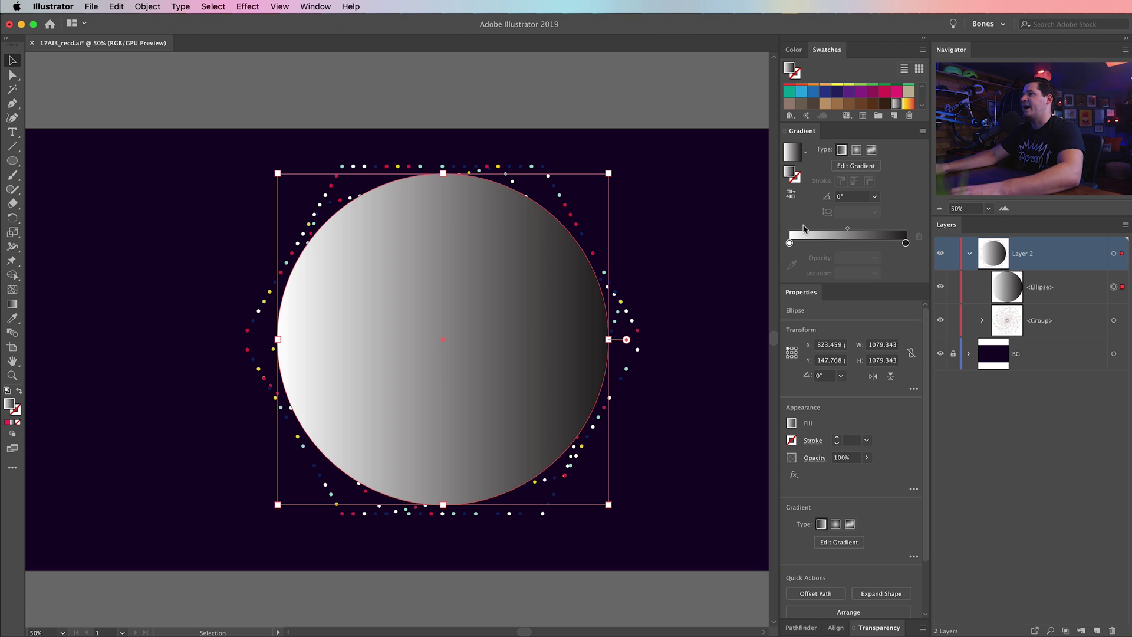
pyautogui.click(858, 150)
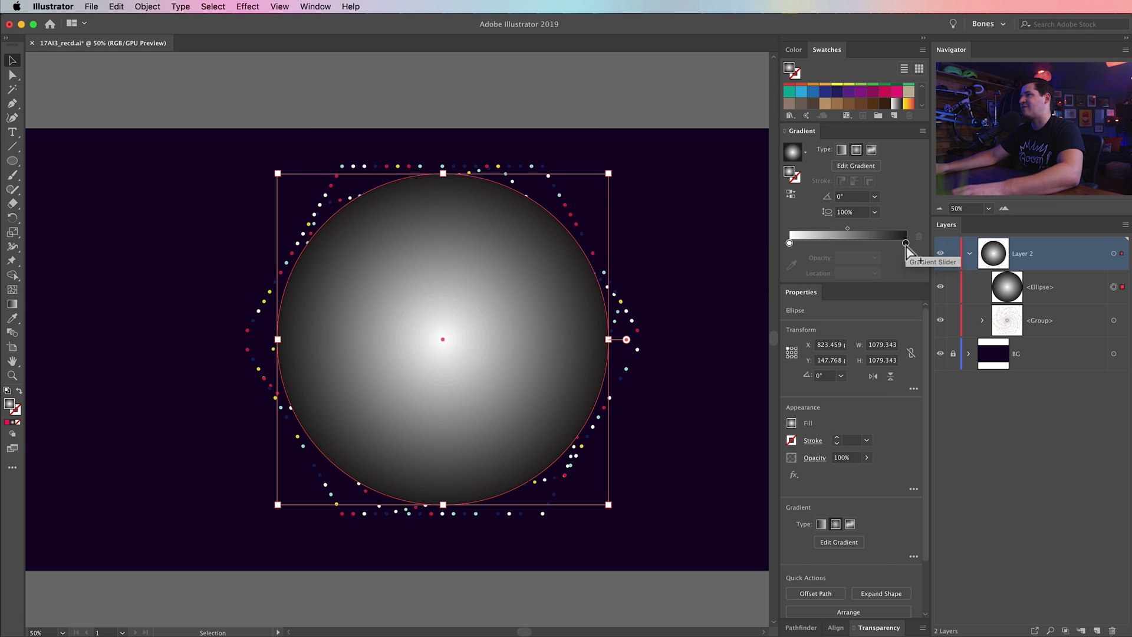
pyautogui.click(797, 50)
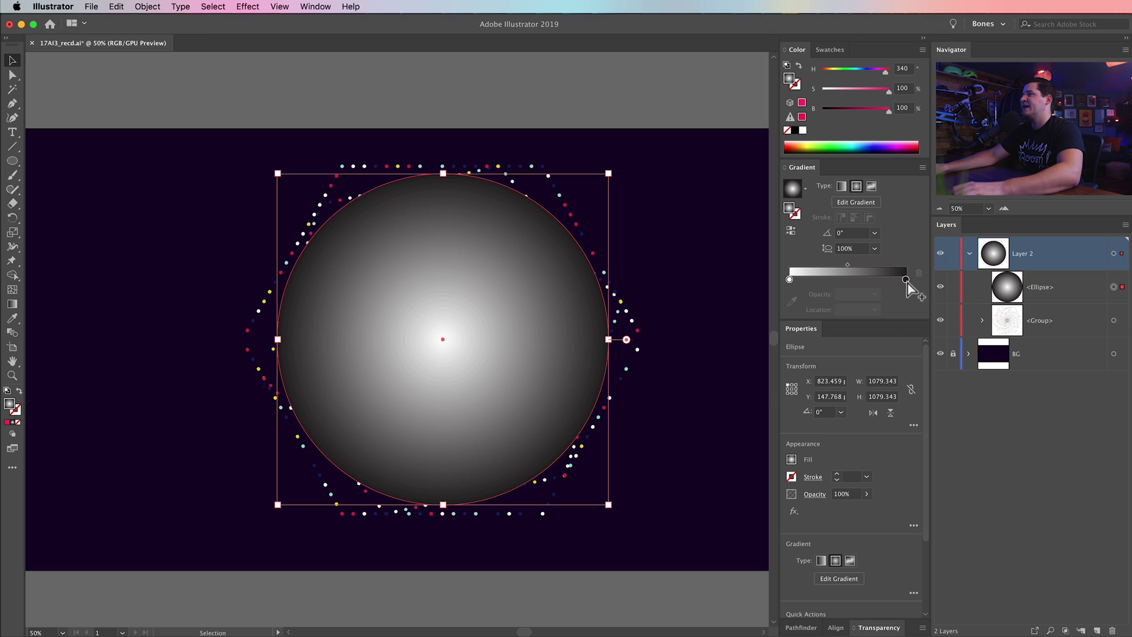
# - Make the outer gradient stop pure black and move the midpoint to about 81%
pyautogui.click(838, 203)
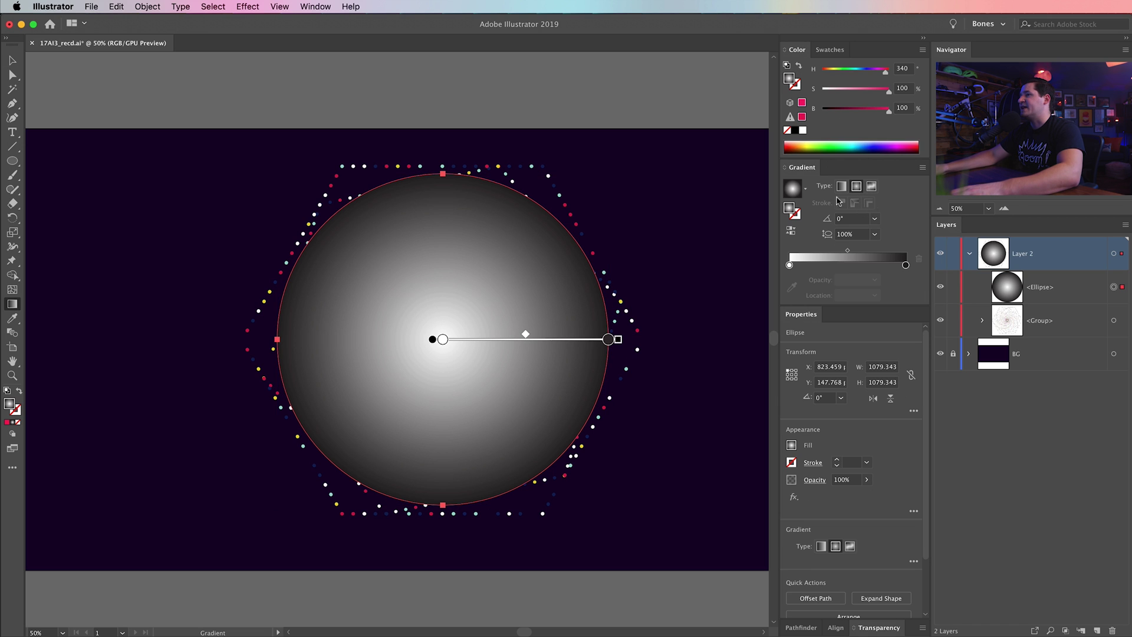
pyautogui.doubleClick(905, 266)
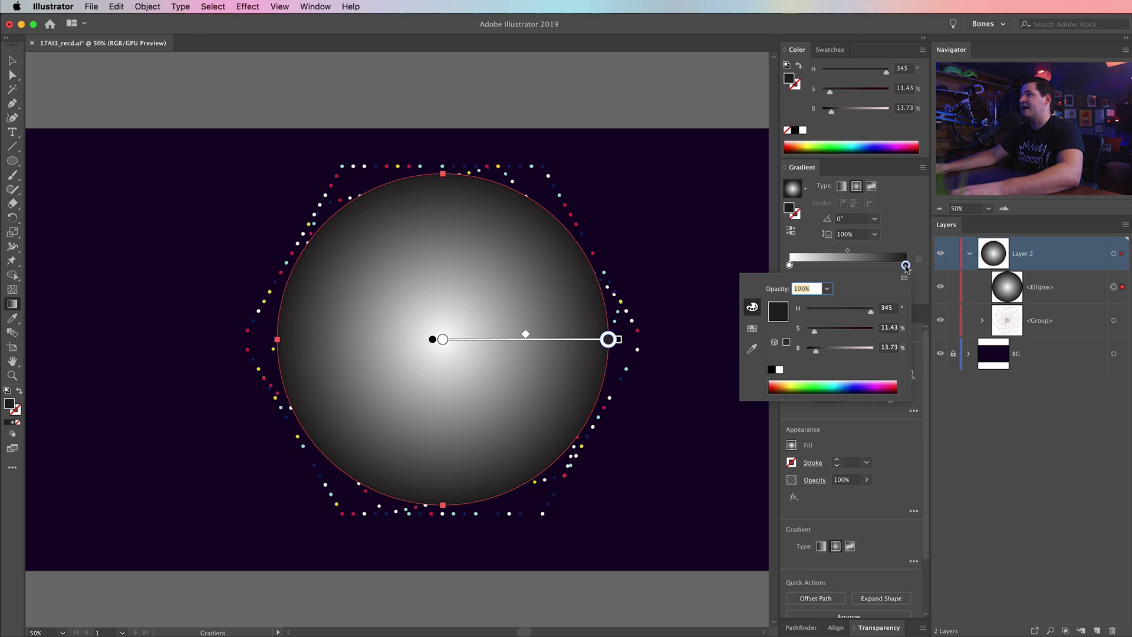
pyautogui.click(796, 131)
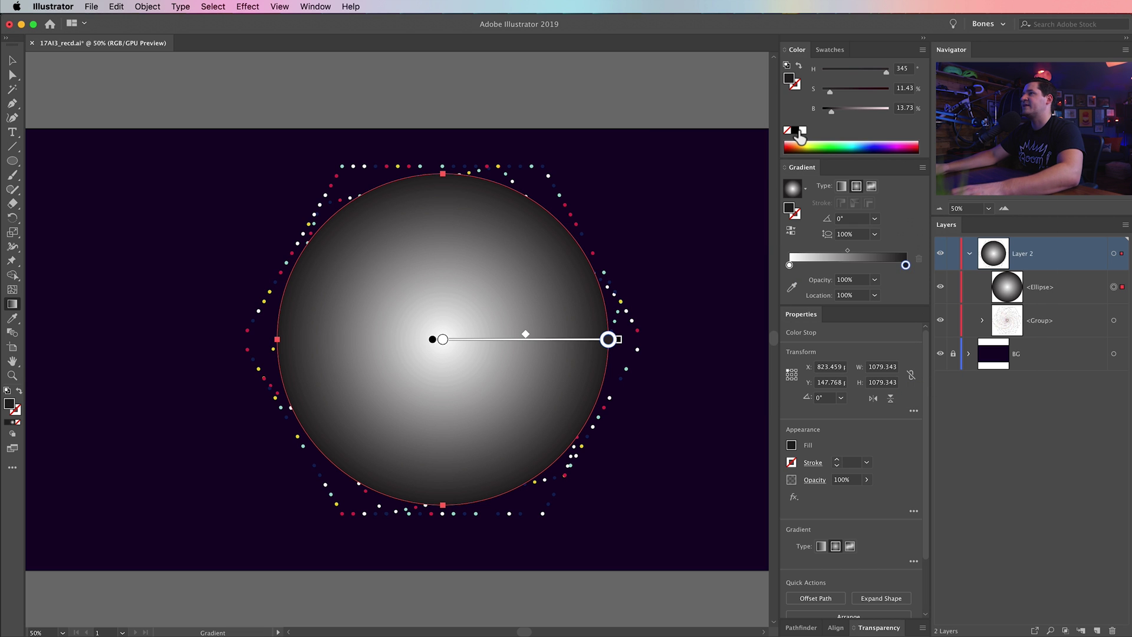
pyautogui.click(796, 132)
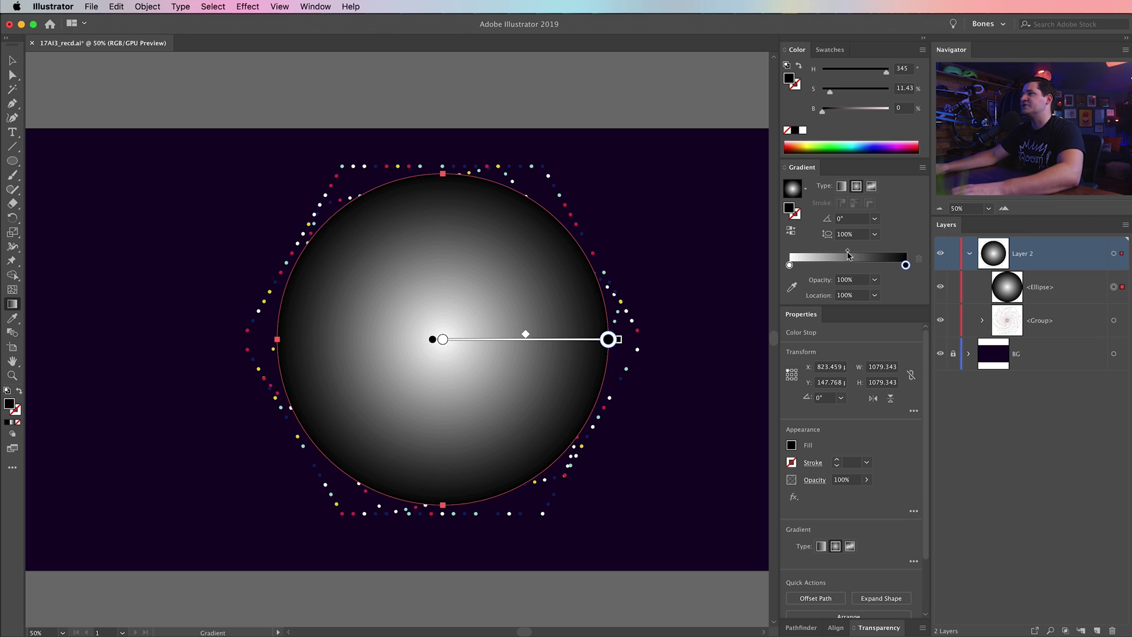
pyautogui.moveTo(849, 255); pyautogui.dragTo(883, 252)
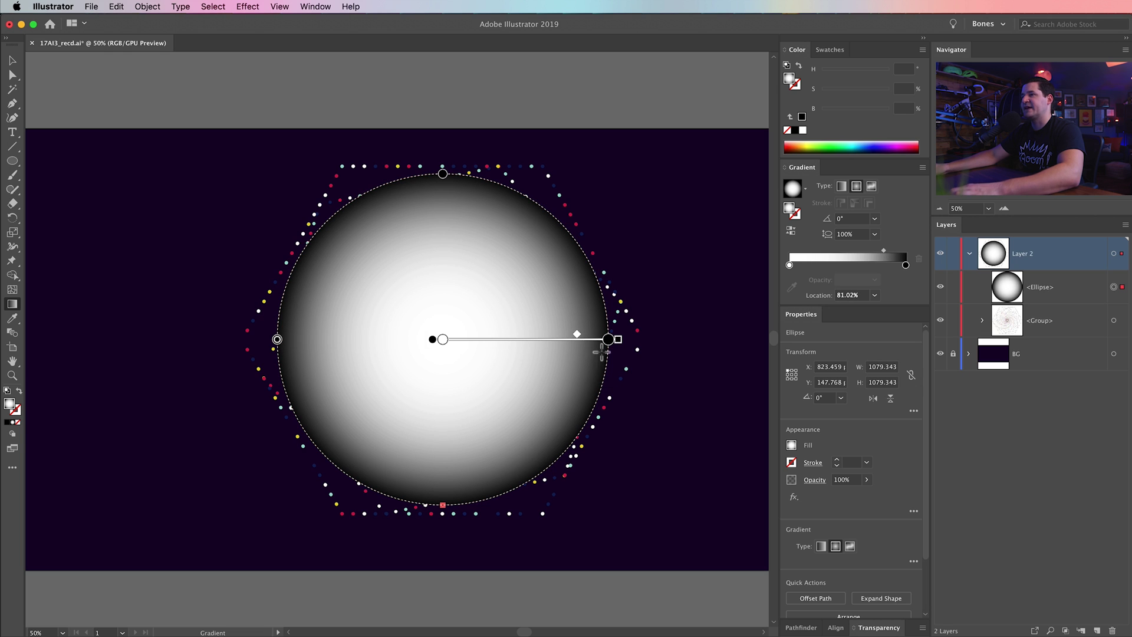
pyautogui.press('v')
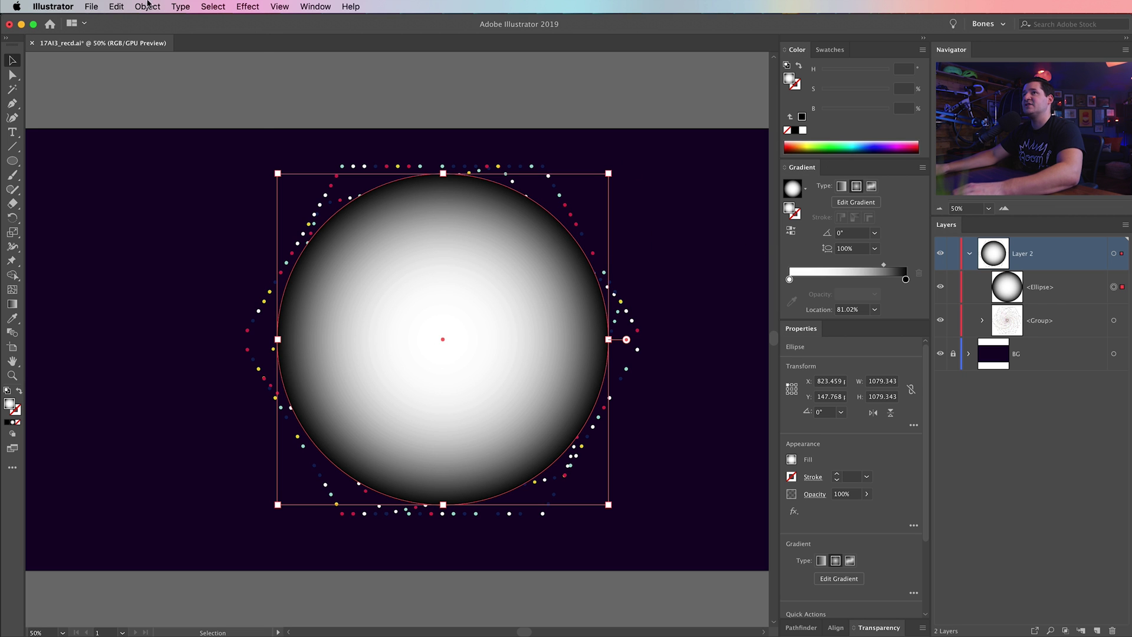
pyautogui.click(118, 6)
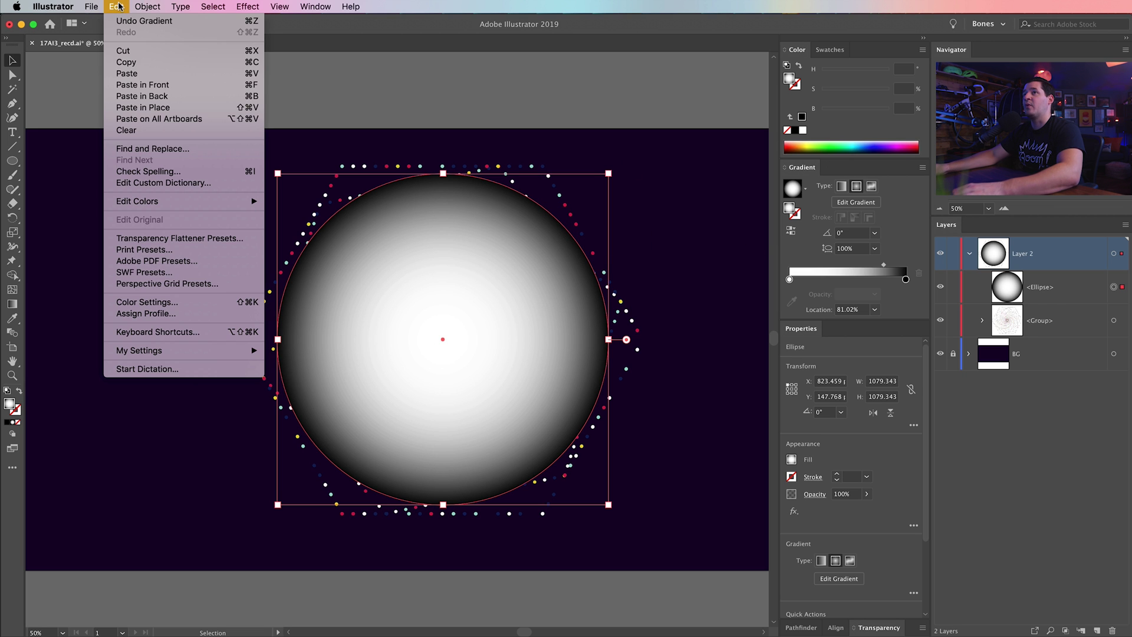
# - Cut the gradient circle and paste it in back as the vortex group's opacity mask
pyautogui.click(145, 56)
pyautogui.click(1114, 287)
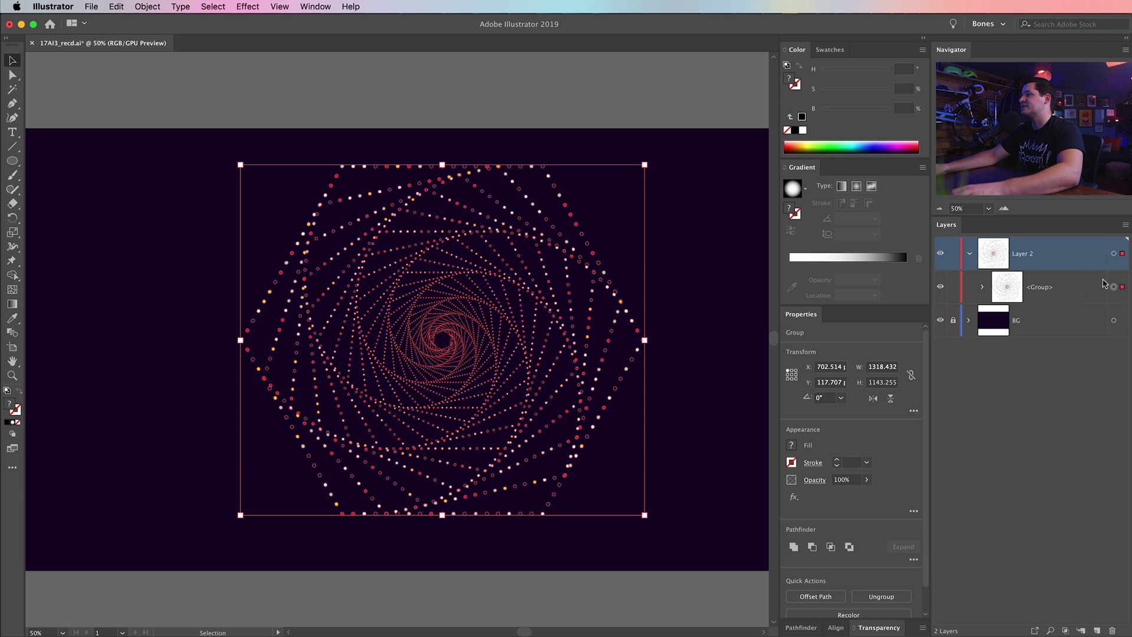
pyautogui.click(873, 628)
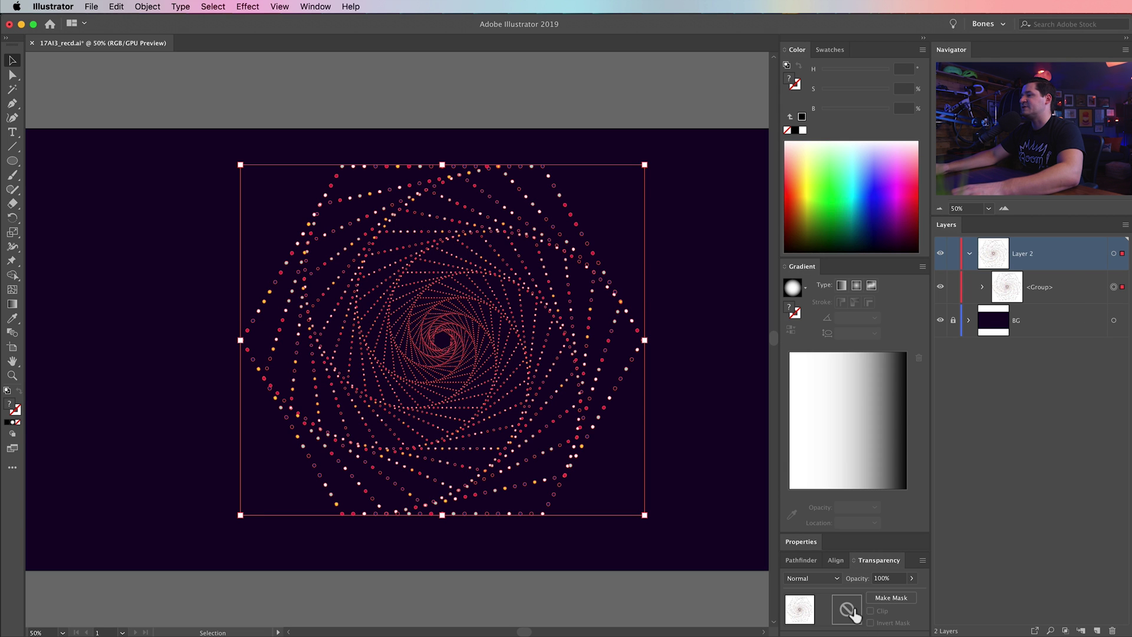
pyautogui.click(847, 612)
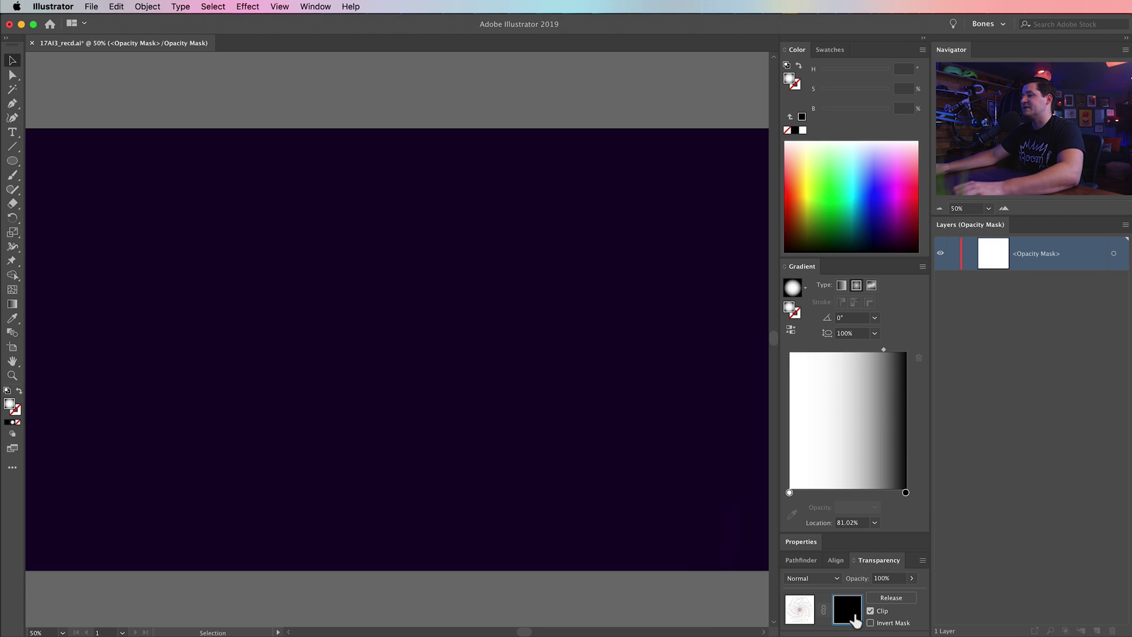
pyautogui.click(116, 6)
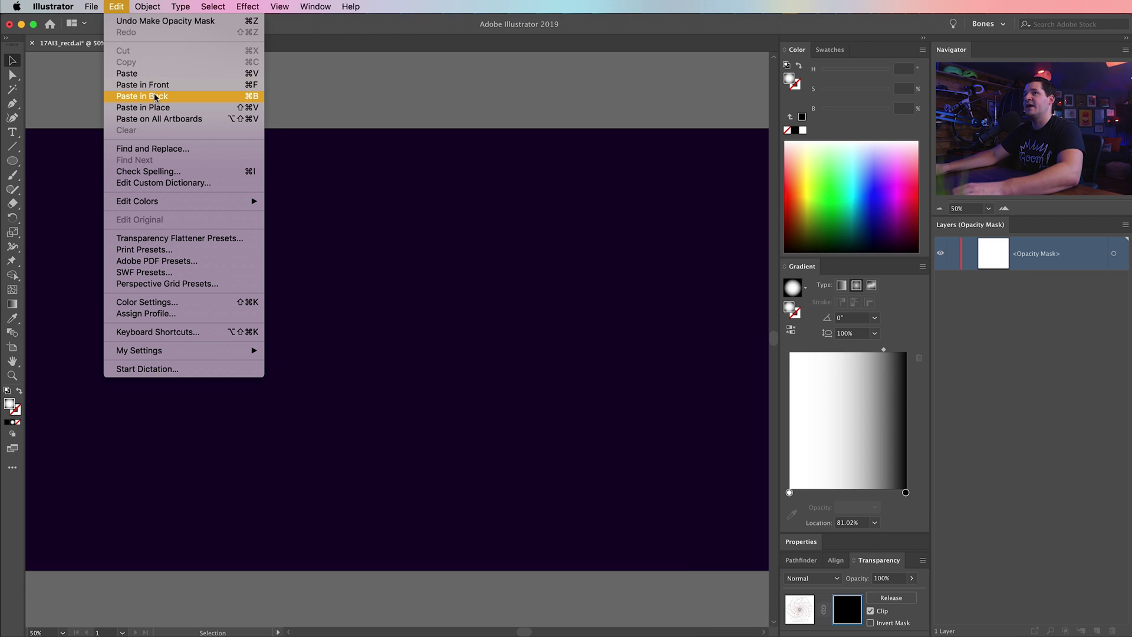
pyautogui.click(135, 85)
pyautogui.press('.')
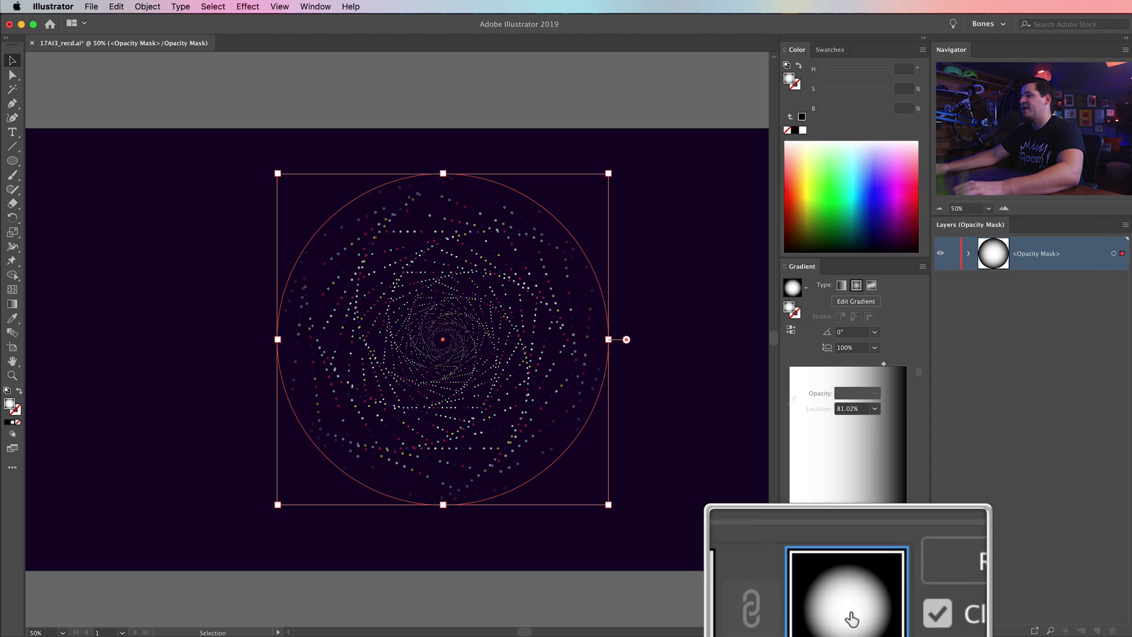
pyautogui.click(722, 498)
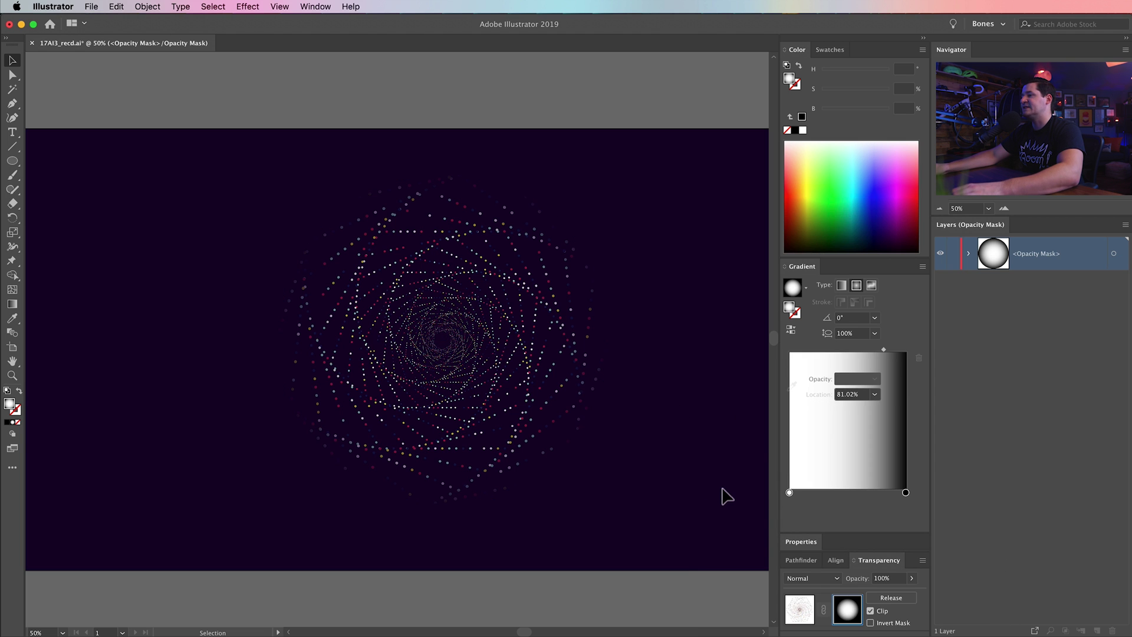
# - Leave mask editing and Alt-drag a duplicate of the masked vortex group
pyautogui.click(806, 615)
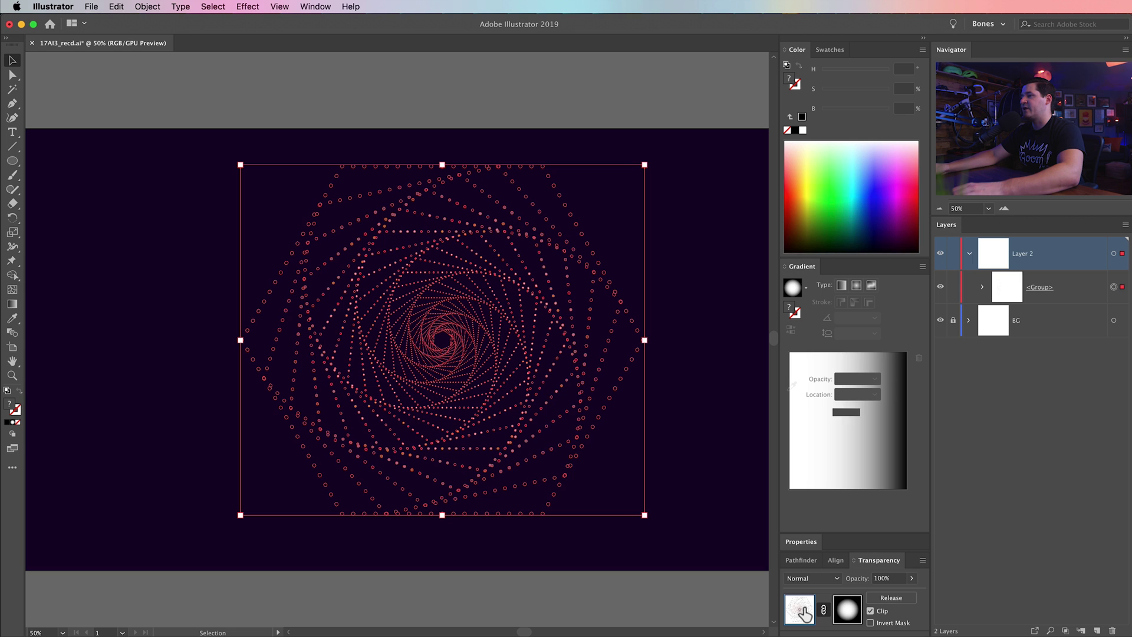
pyautogui.click(672, 373)
pyautogui.moveTo(667, 357); pyautogui.dragTo(683, 357)
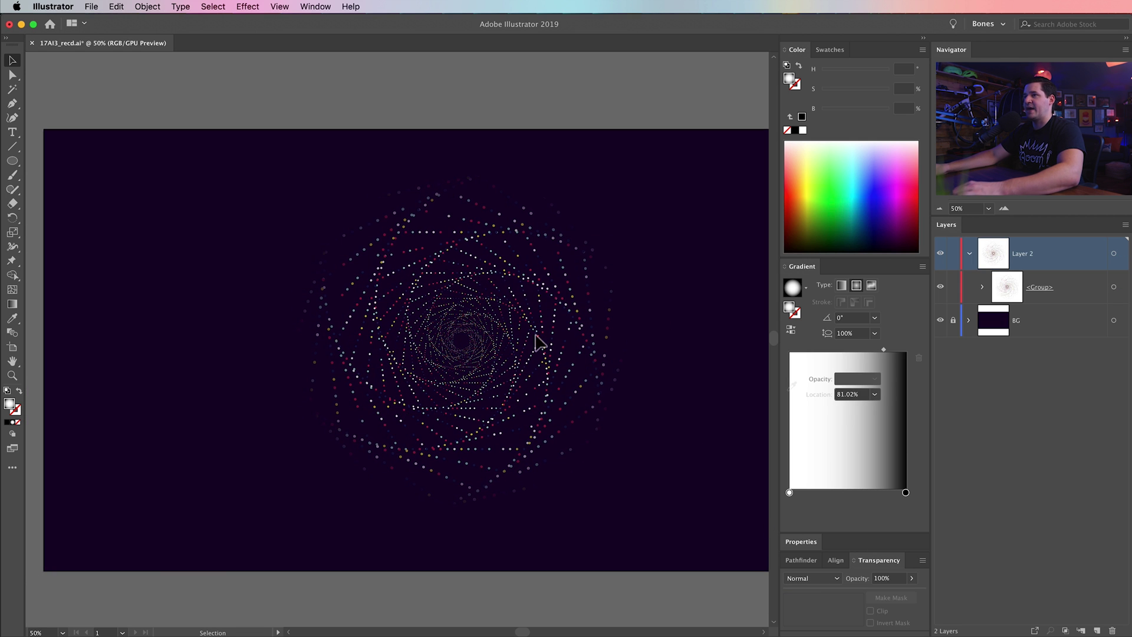
pyautogui.hscroll(3, 531, 463)
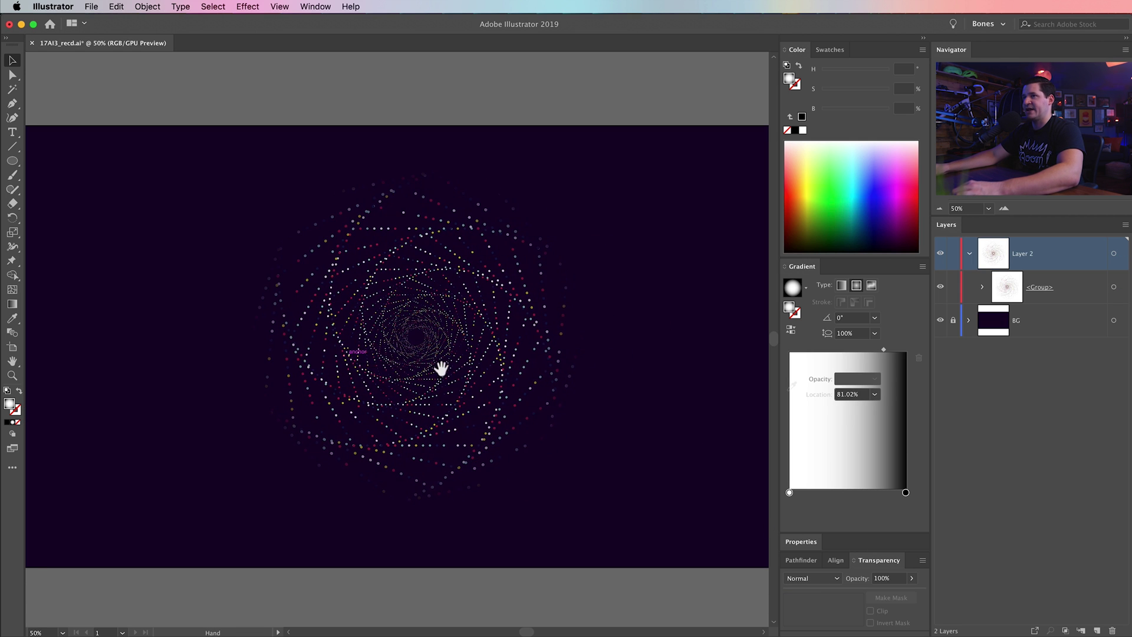
pyautogui.scroll(2, 443, 371)
pyautogui.scroll(-2, 499, 360)
pyautogui.scroll(1, 545, 392)
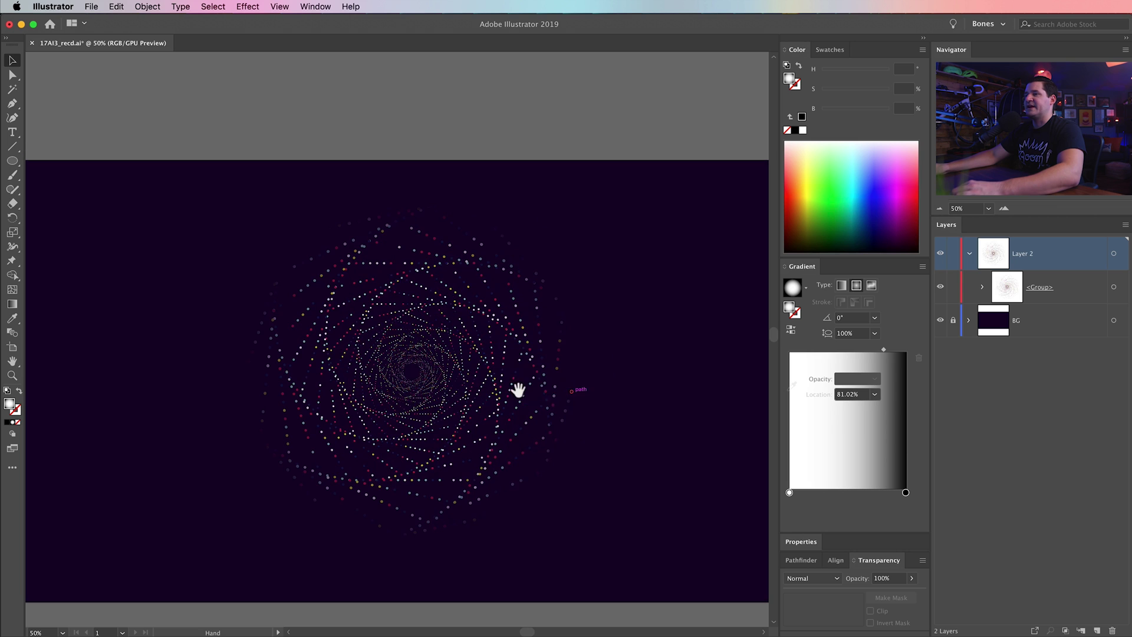
pyautogui.click(423, 369)
pyautogui.scroll(2, 460, 398)
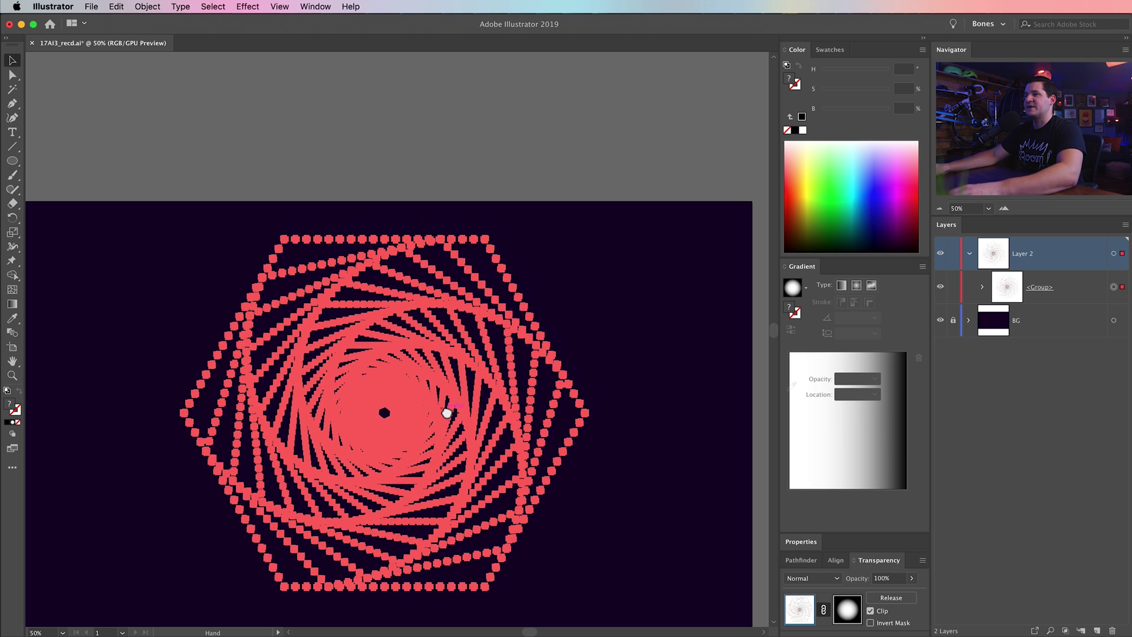
pyautogui.moveTo(424, 385); pyautogui.dragTo(450, 409)
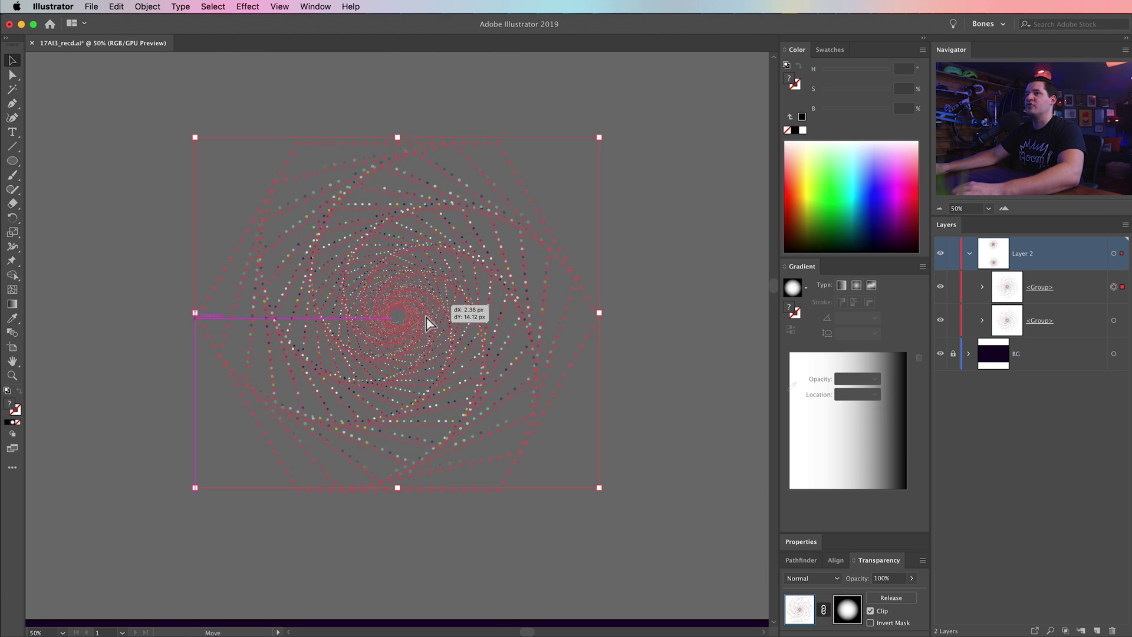
pyautogui.click(618, 245)
pyautogui.click(385, 331)
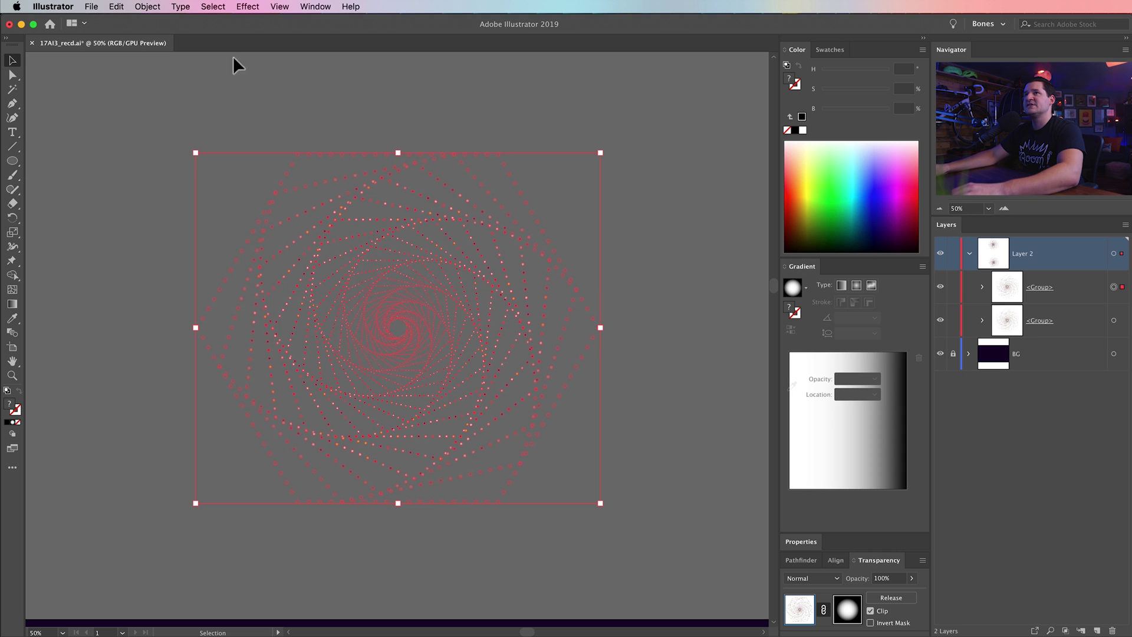
# - Ungroup the duplicate vortex and hide its gradient ellipse in the Layers panel
pyautogui.click(148, 7)
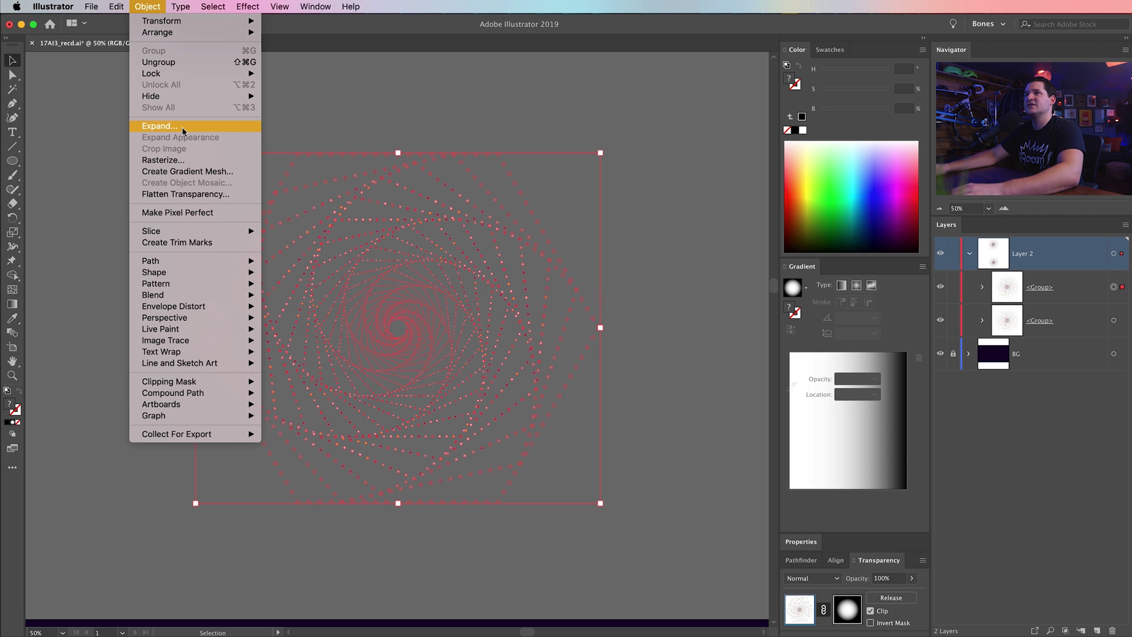
pyautogui.click(168, 61)
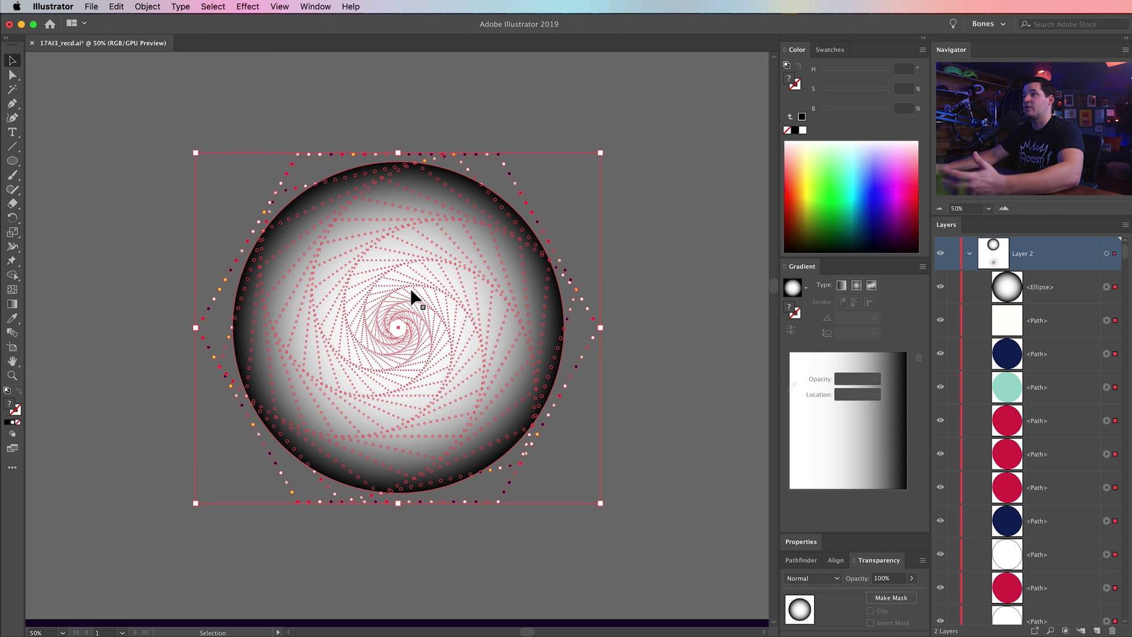
pyautogui.click(1019, 283)
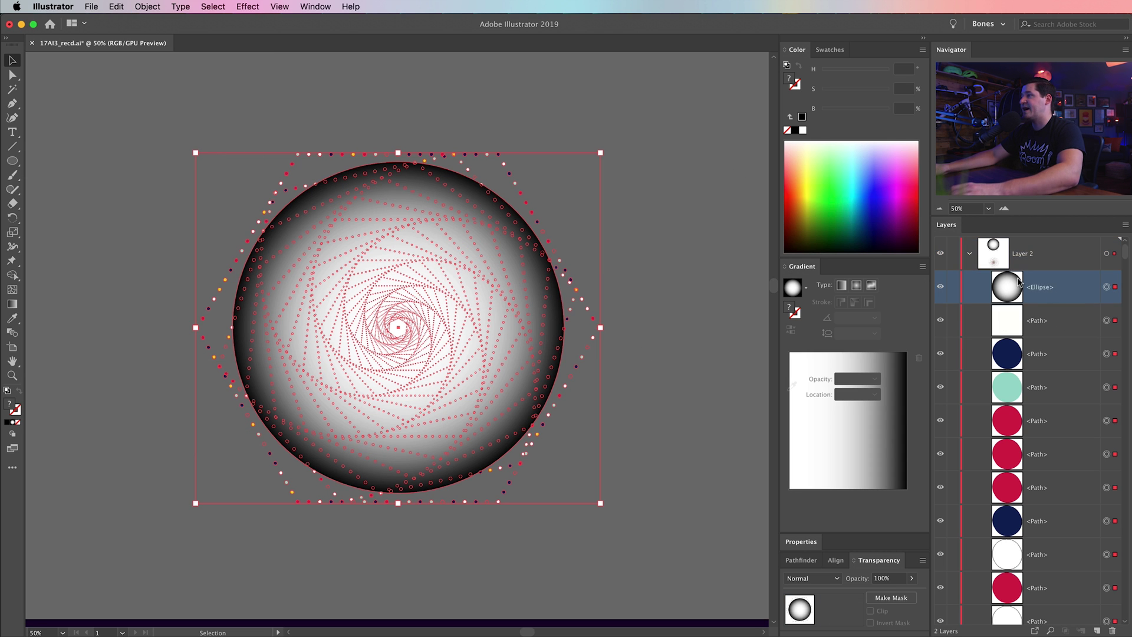
pyautogui.click(941, 287)
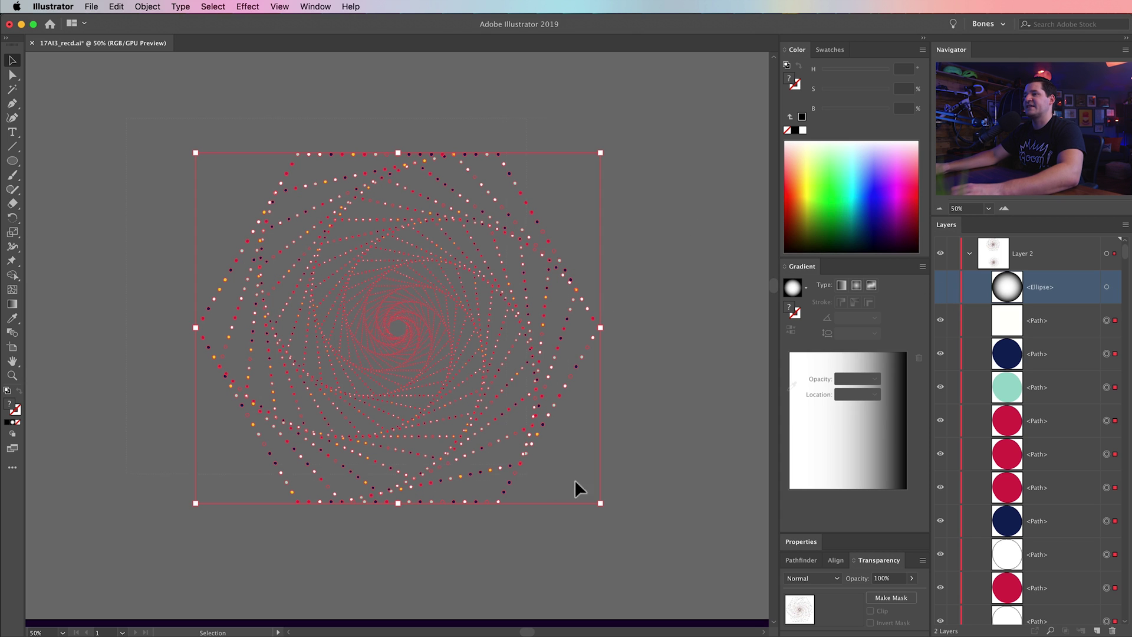
pyautogui.click(829, 49)
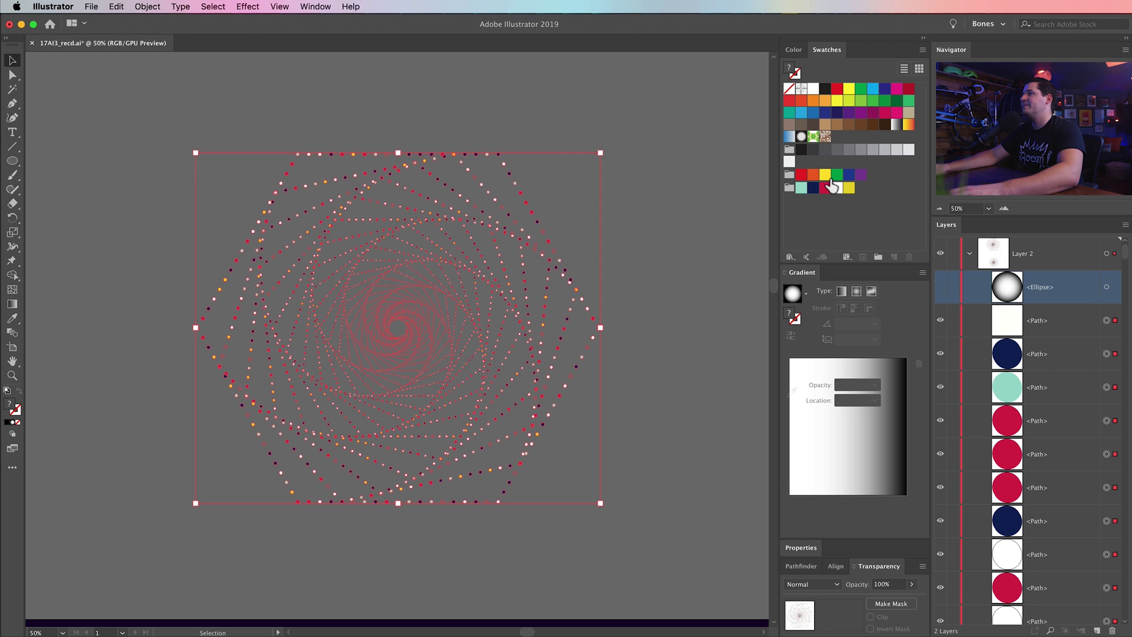
pyautogui.click(316, 7)
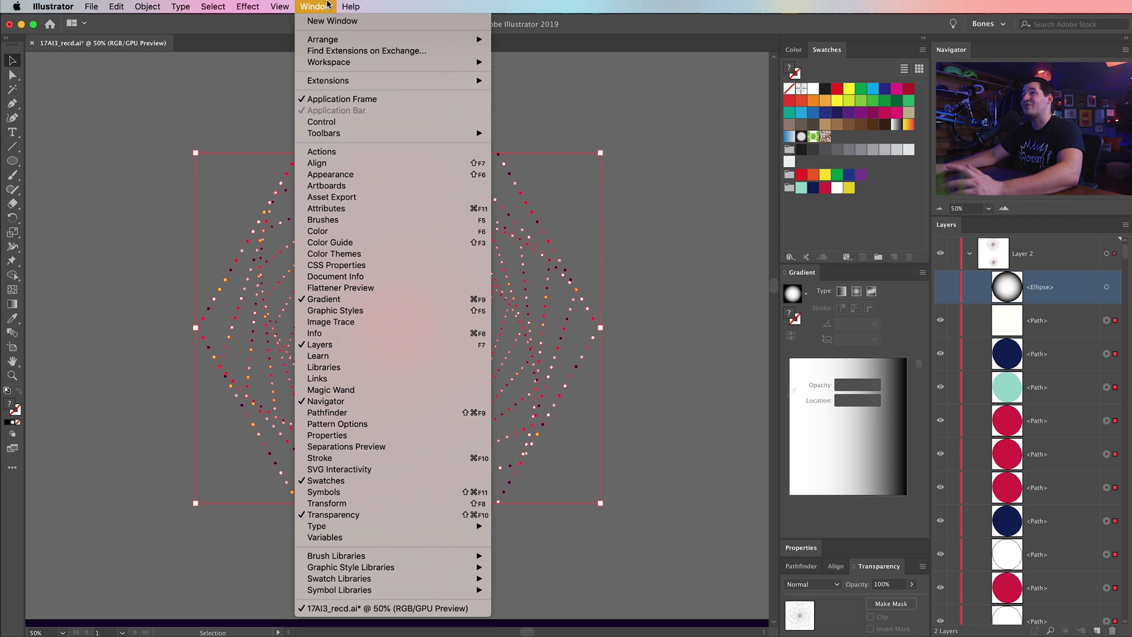
# - Open the Libraries panel and add the Improved Flat UI theme to swatches
pyautogui.click(351, 378)
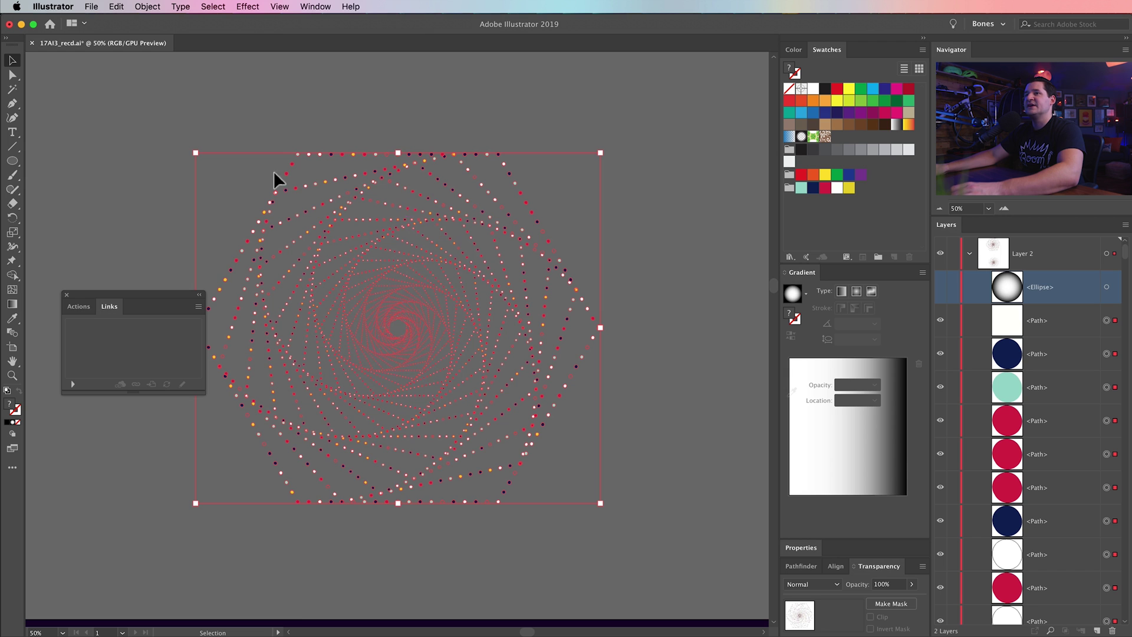
pyautogui.click(67, 296)
pyautogui.click(323, 4)
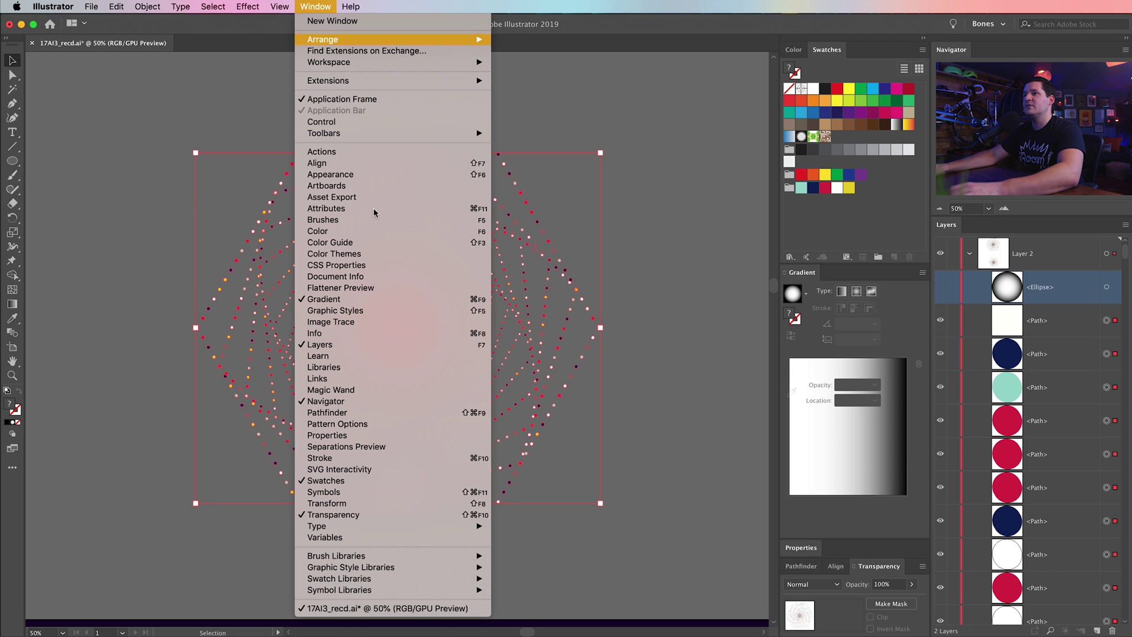
pyautogui.click(347, 367)
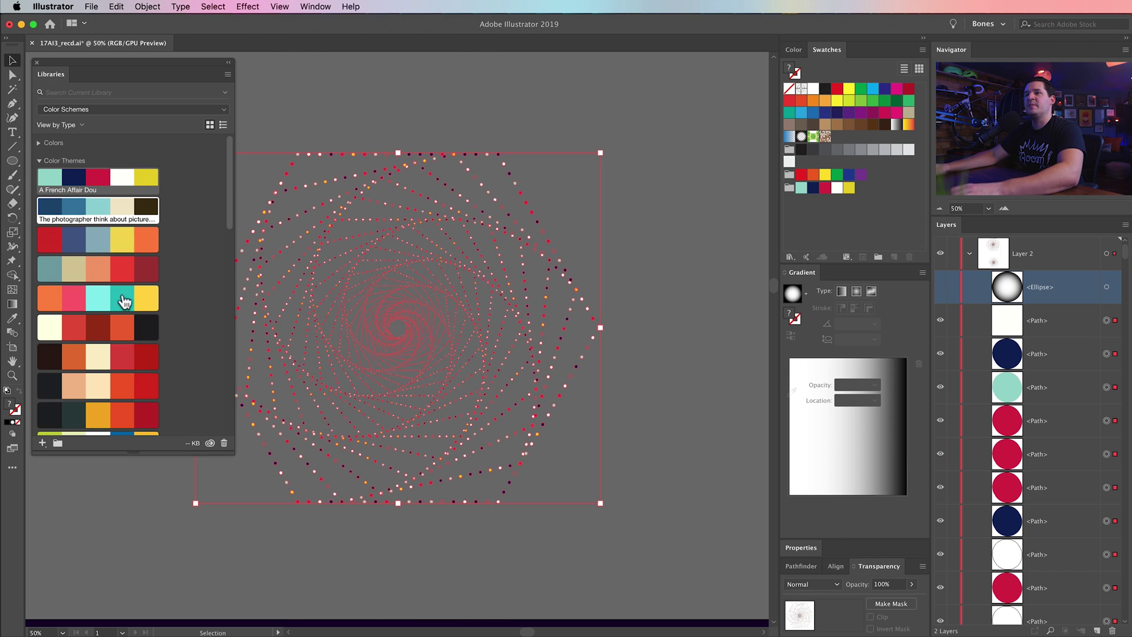
pyautogui.scroll(-10, 126, 313)
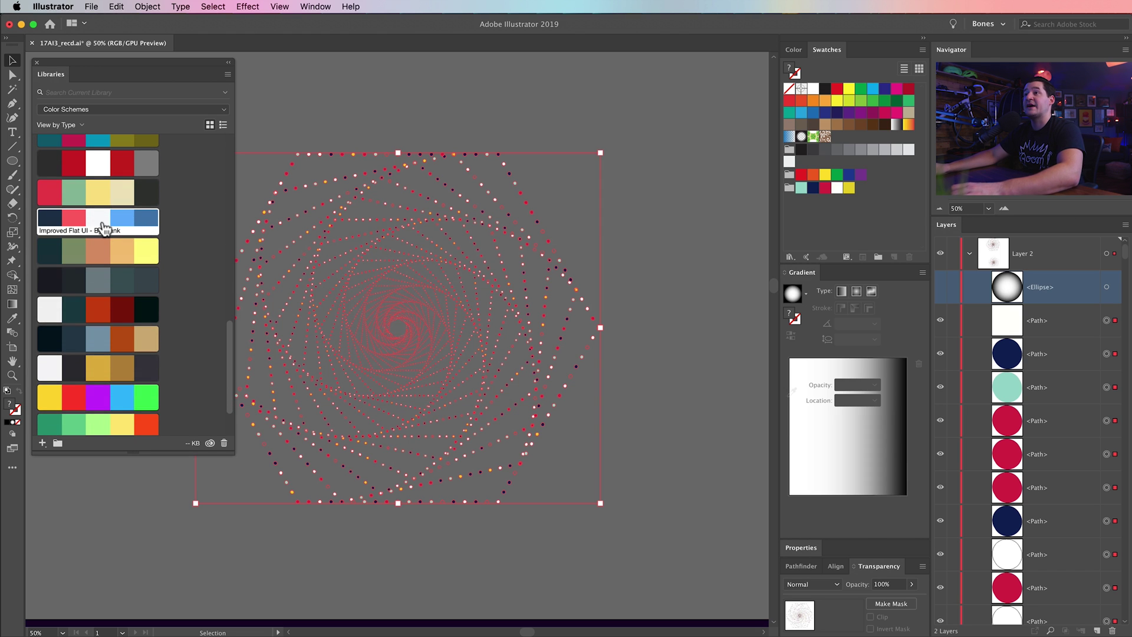
pyautogui.rightClick(112, 217)
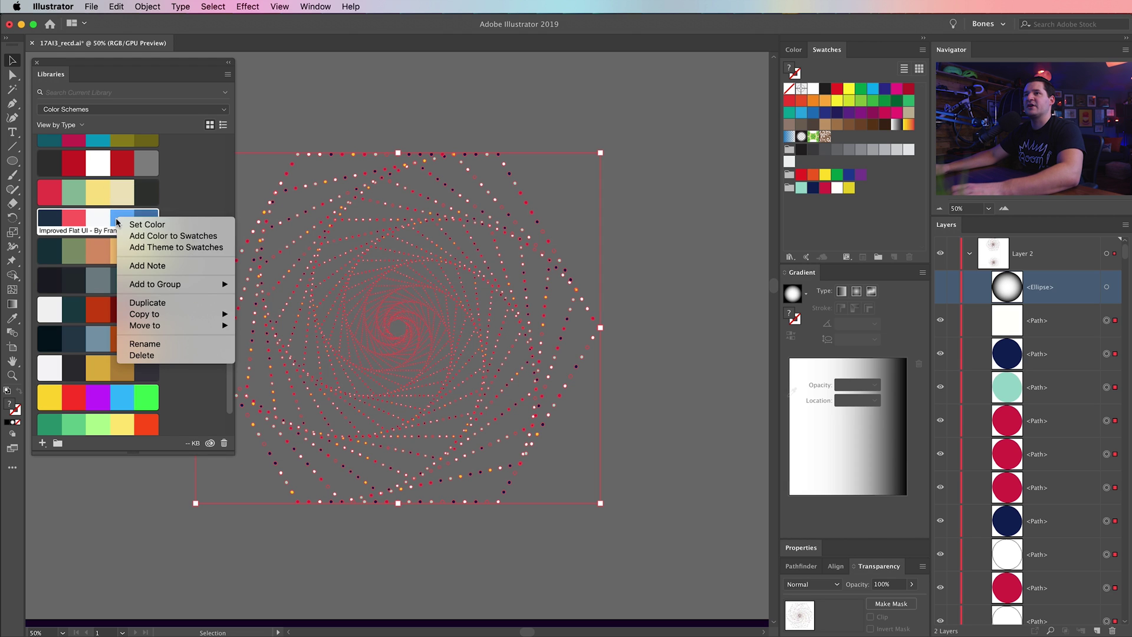
pyautogui.click(165, 248)
# - Add the Sunset colours to the document swatches, undoing an accidental red fill
pyautogui.scroll(15, 118, 254)
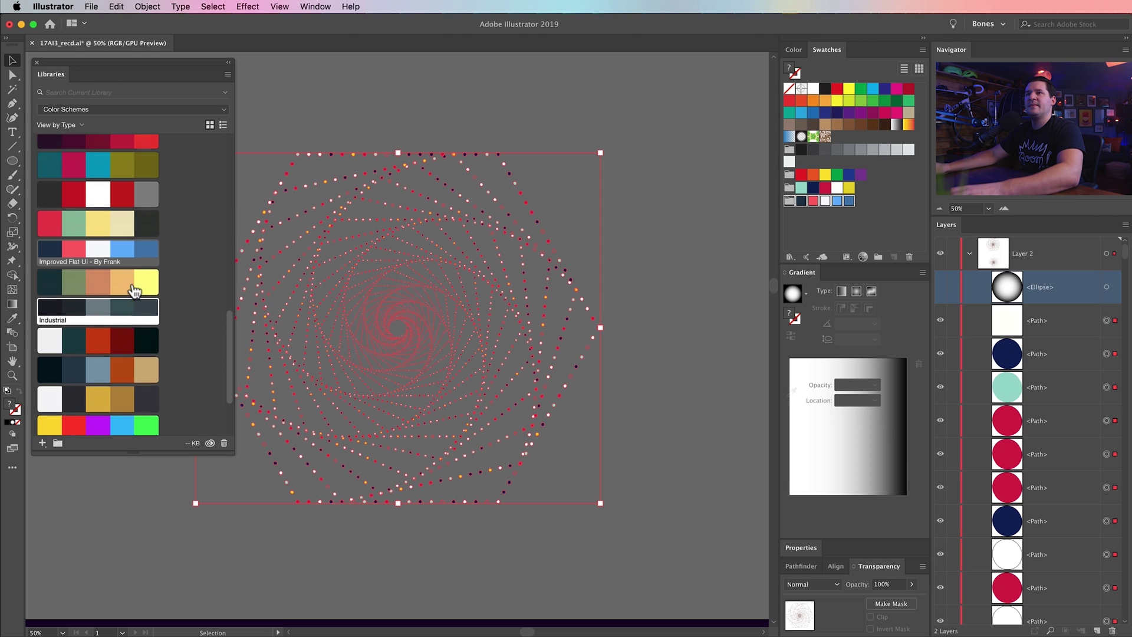
pyautogui.click(45, 162)
pyautogui.click(45, 143)
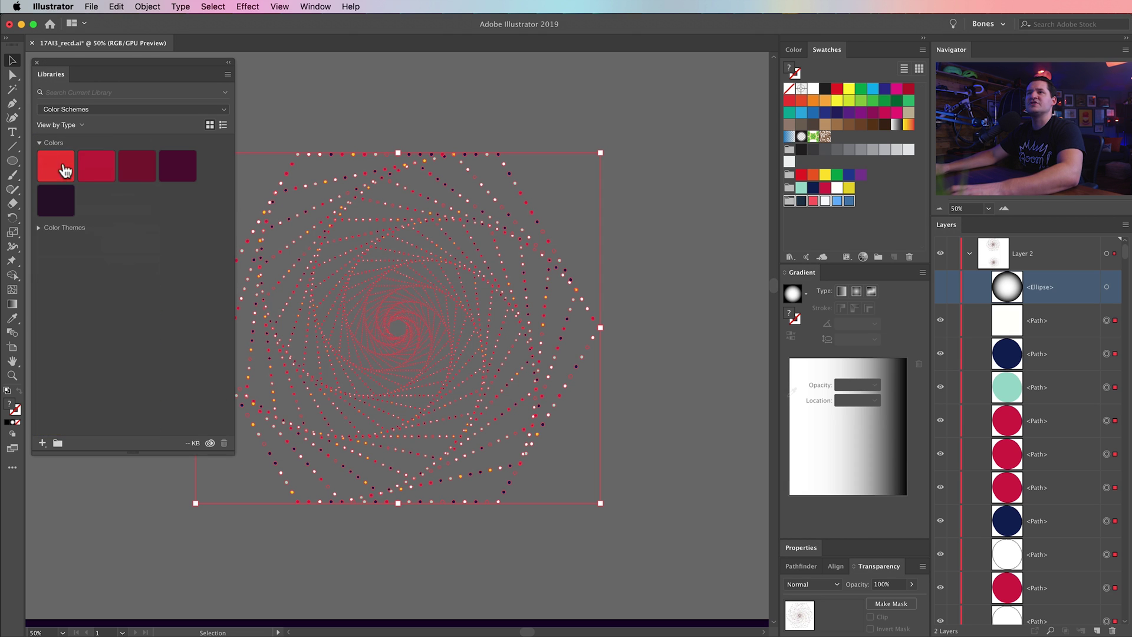
pyautogui.rightClick(62, 176)
pyautogui.click(61, 171)
pyautogui.rightClick(61, 169)
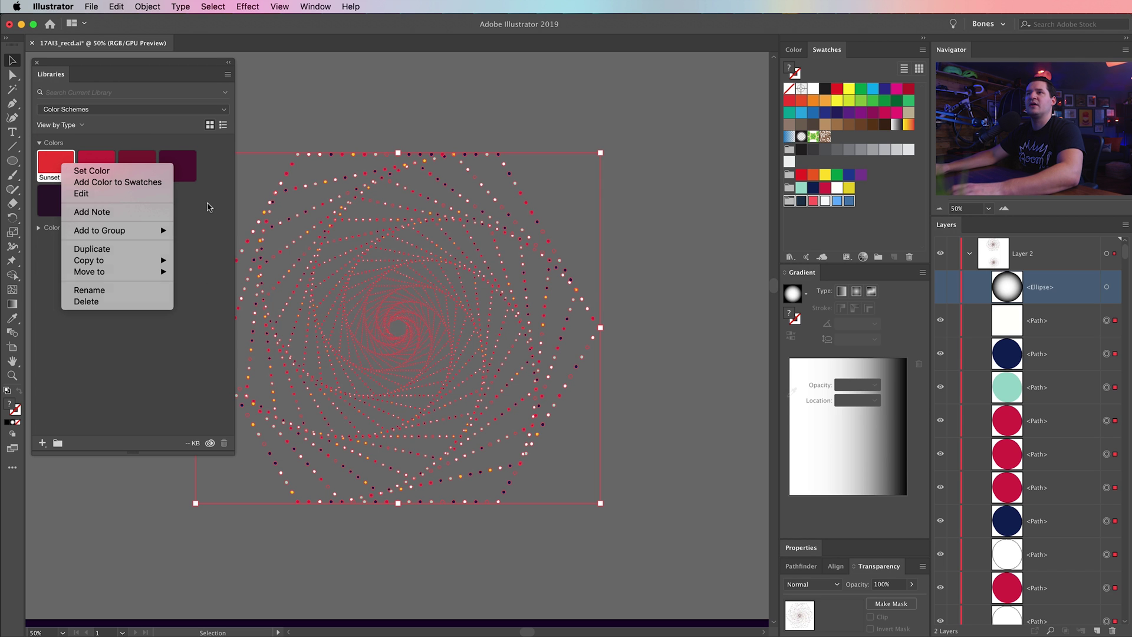
pyautogui.click(91, 171)
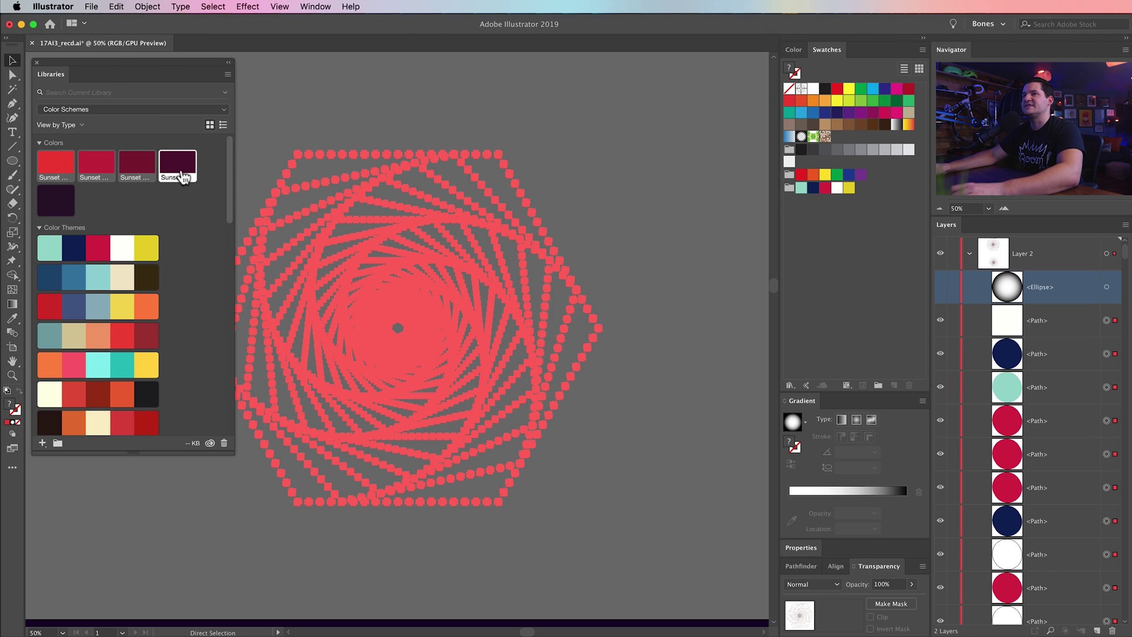
pyautogui.press('cmd+z')
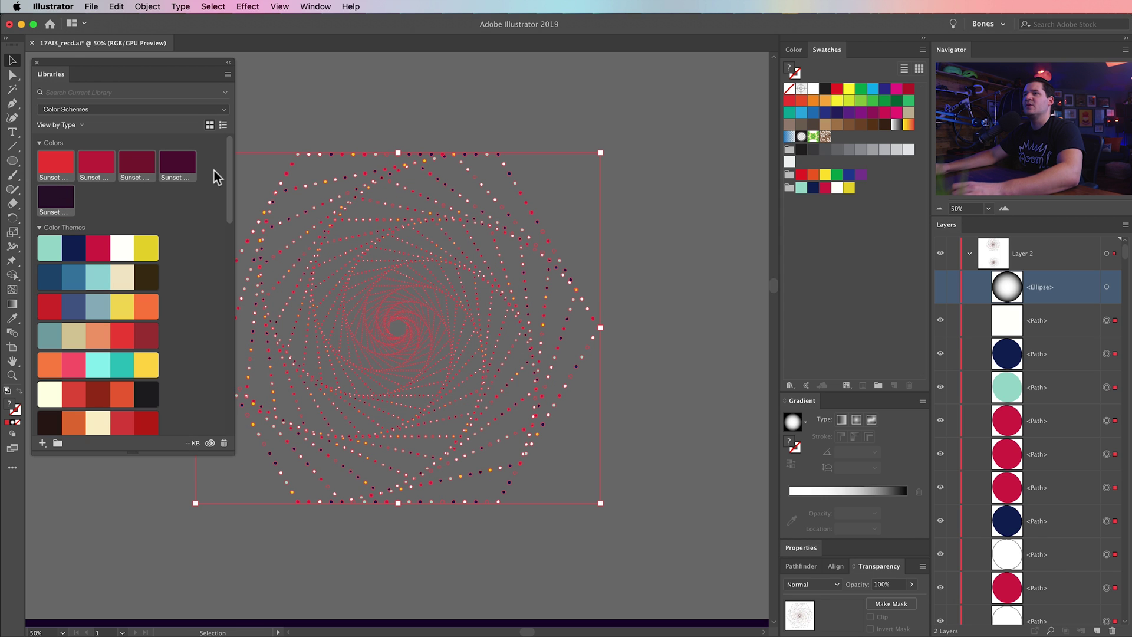
pyautogui.rightClick(58, 160)
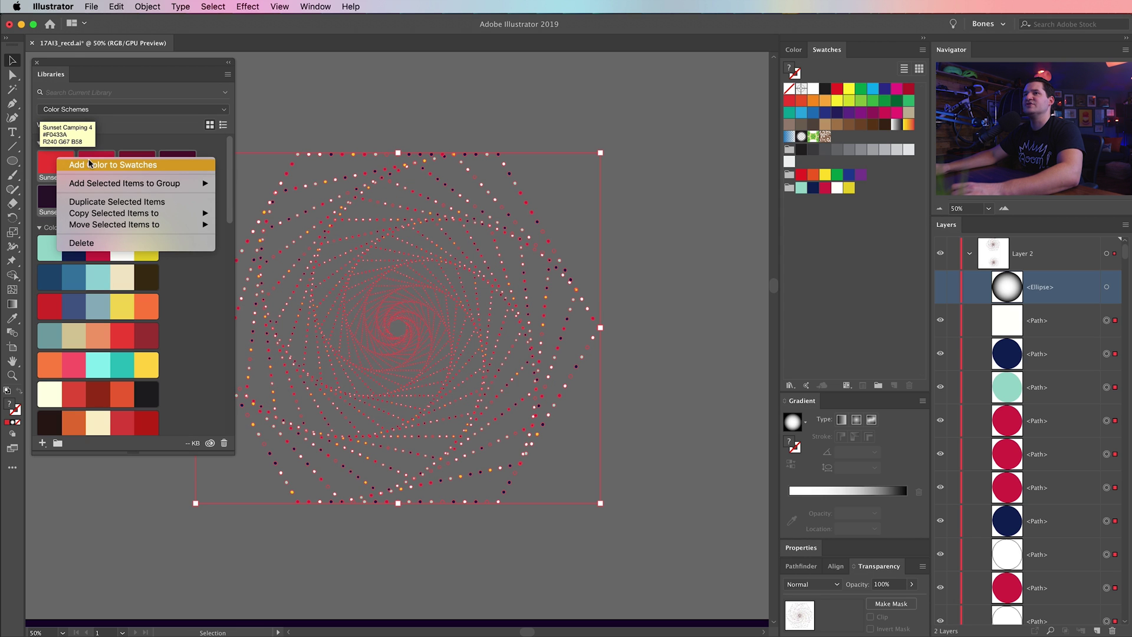
pyautogui.click(123, 167)
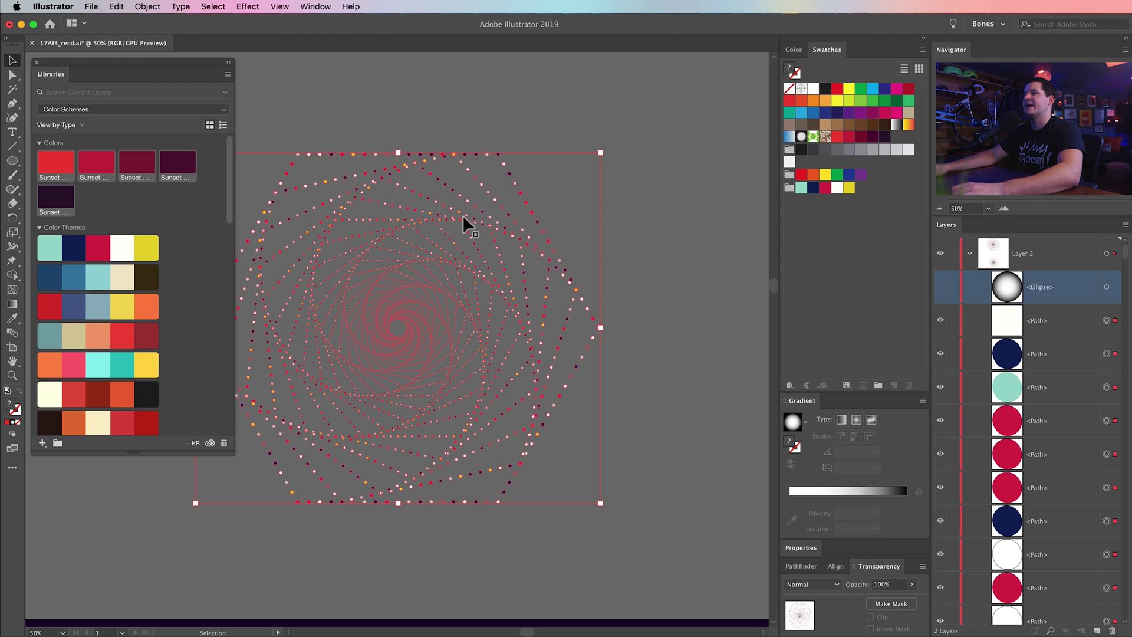
pyautogui.click(38, 62)
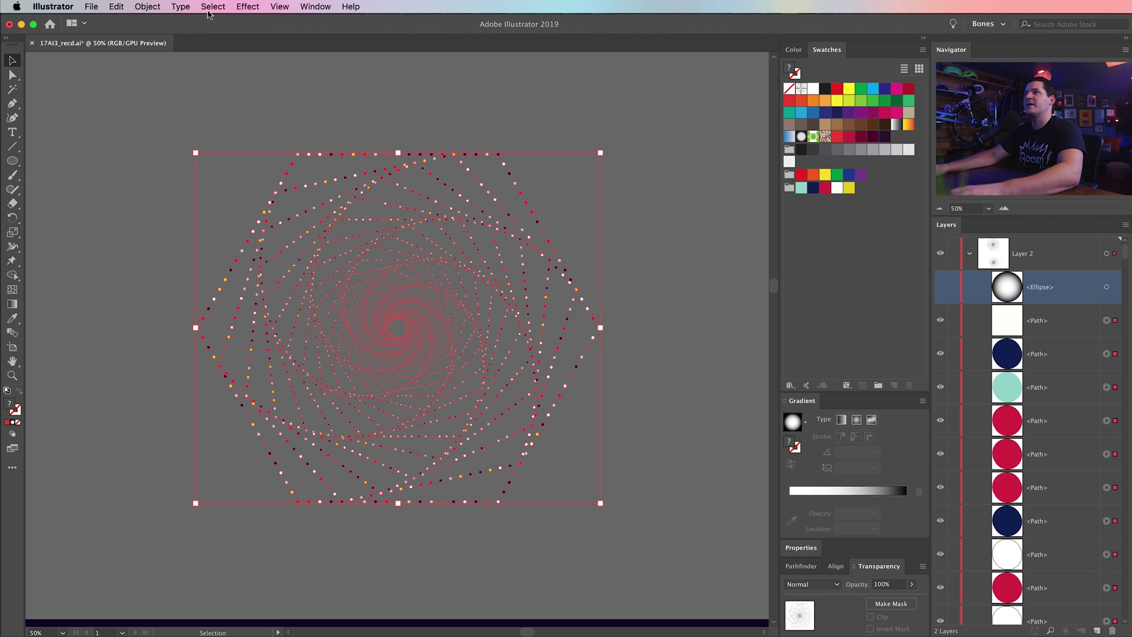
# - Add the Improved Flat UI theme from Libraries to the document swatches
pyautogui.click(314, 7)
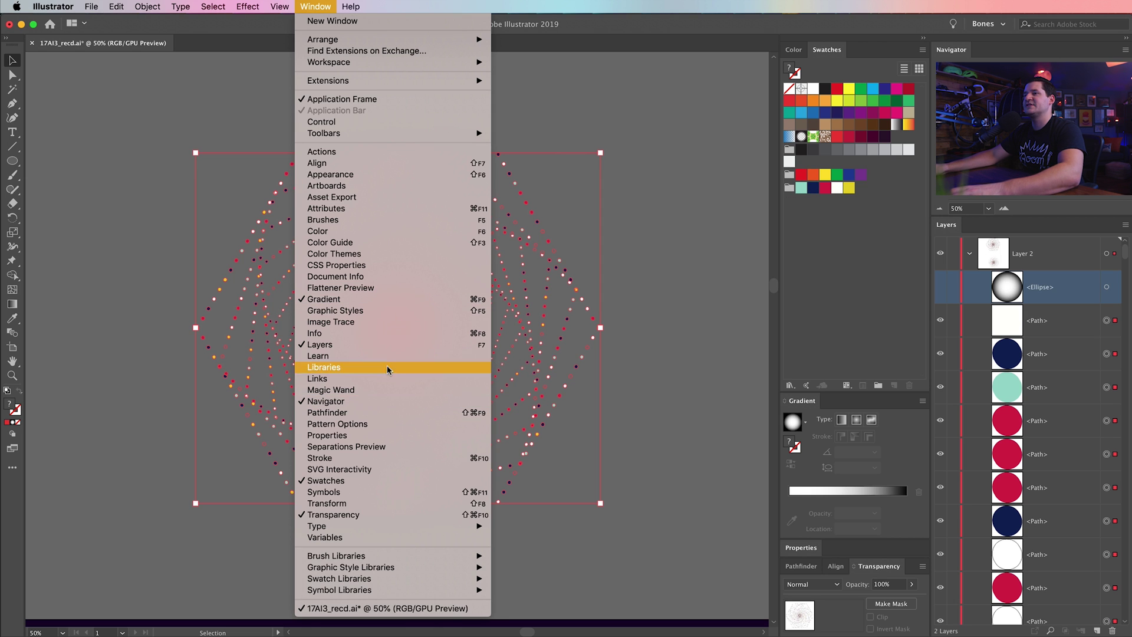
pyautogui.click(388, 369)
pyautogui.scroll(-10, 126, 292)
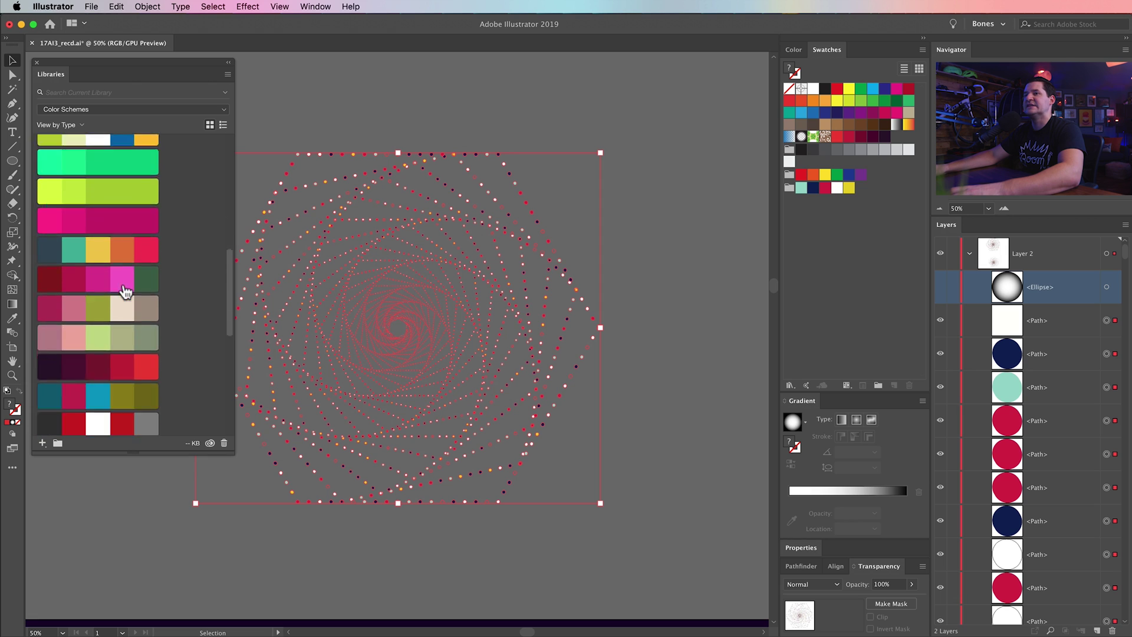
pyautogui.scroll(-4, 125, 291)
pyautogui.rightClick(93, 381)
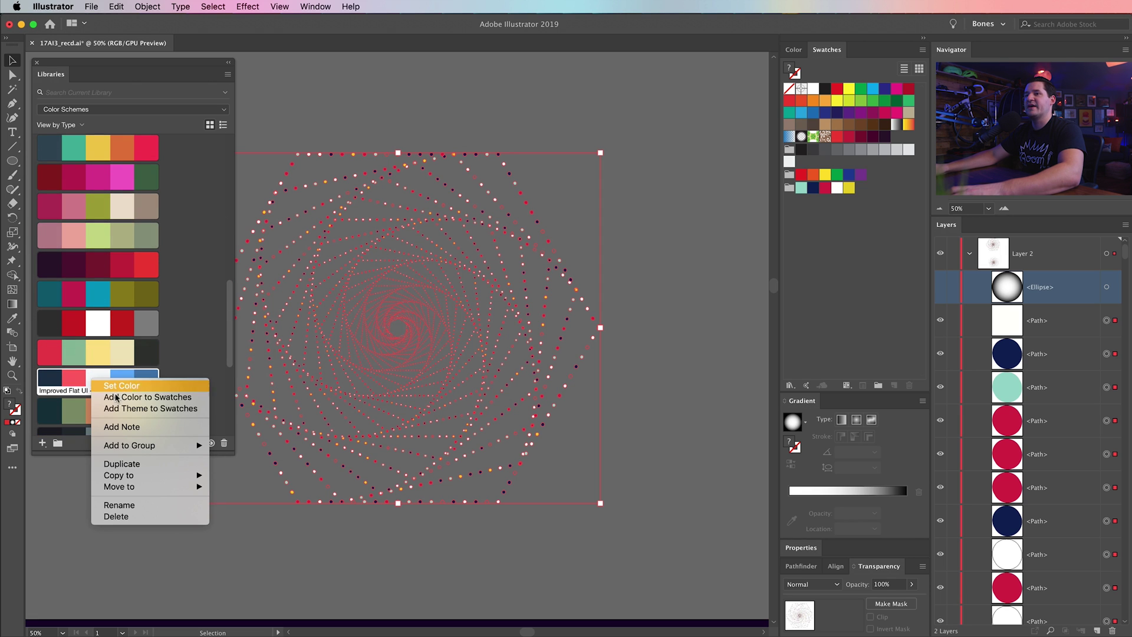
pyautogui.click(133, 409)
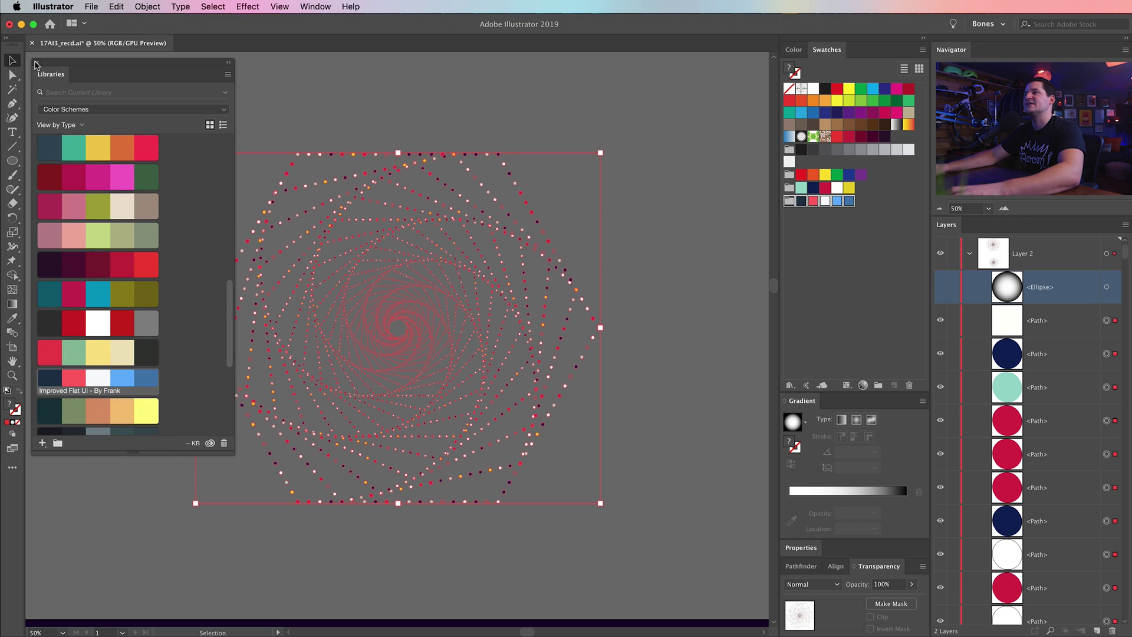
pyautogui.click(36, 64)
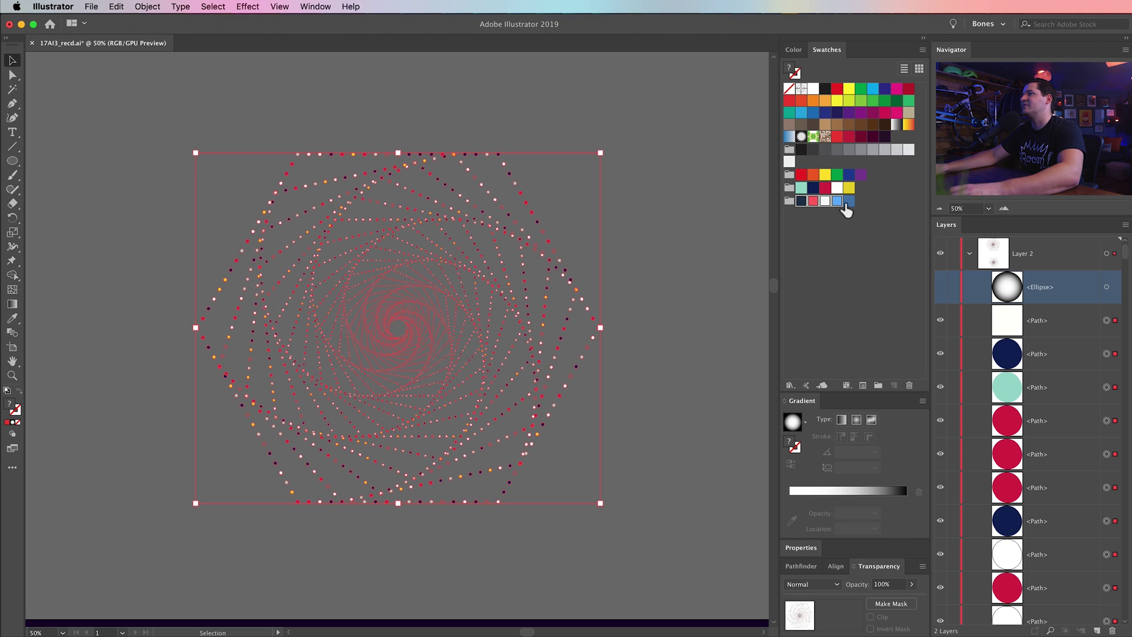
# - Run the RandomSwatchesFill script to give the dots random red, white and blue colours
pyautogui.click(91, 6)
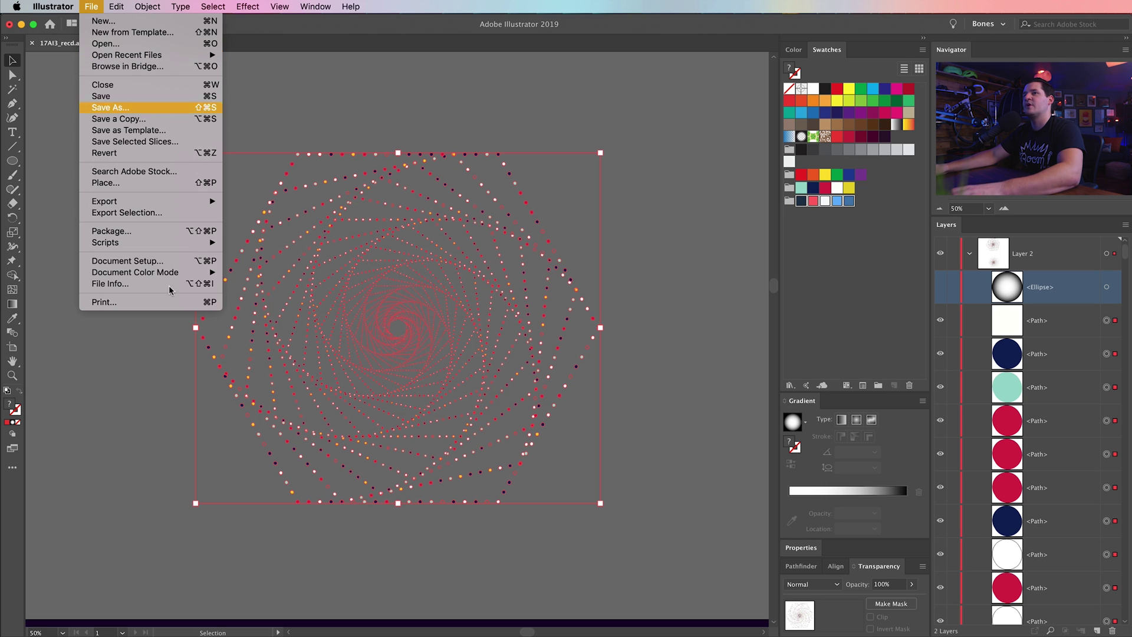
pyautogui.moveTo(155, 247)
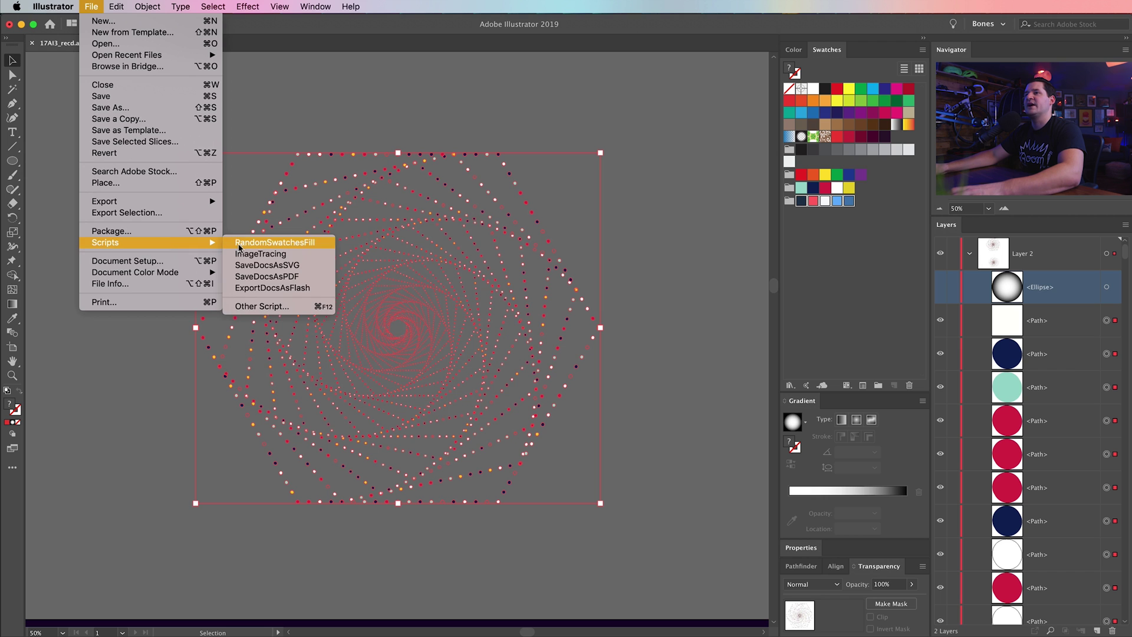
pyautogui.click(259, 243)
pyautogui.click(671, 260)
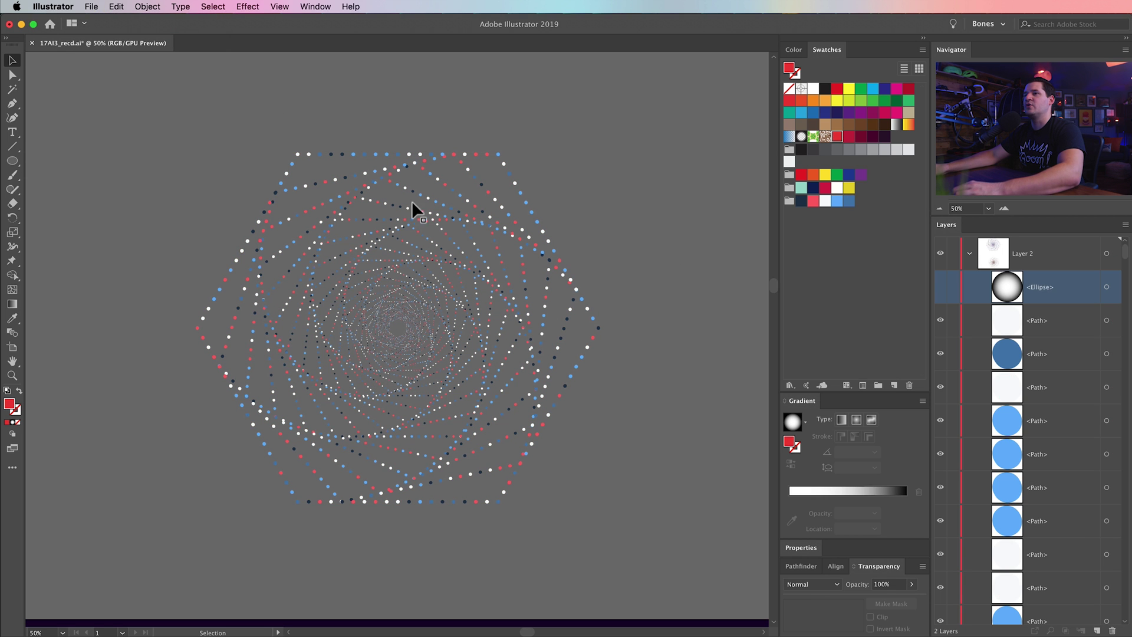
pyautogui.press('super+a')
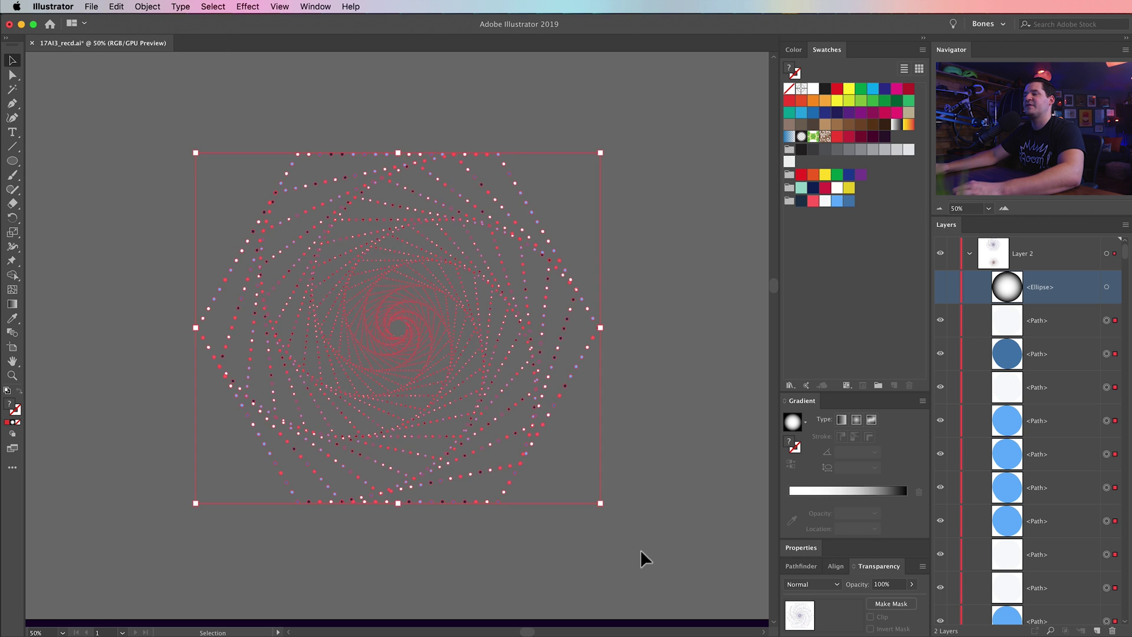
pyautogui.scroll(-4, 643, 472)
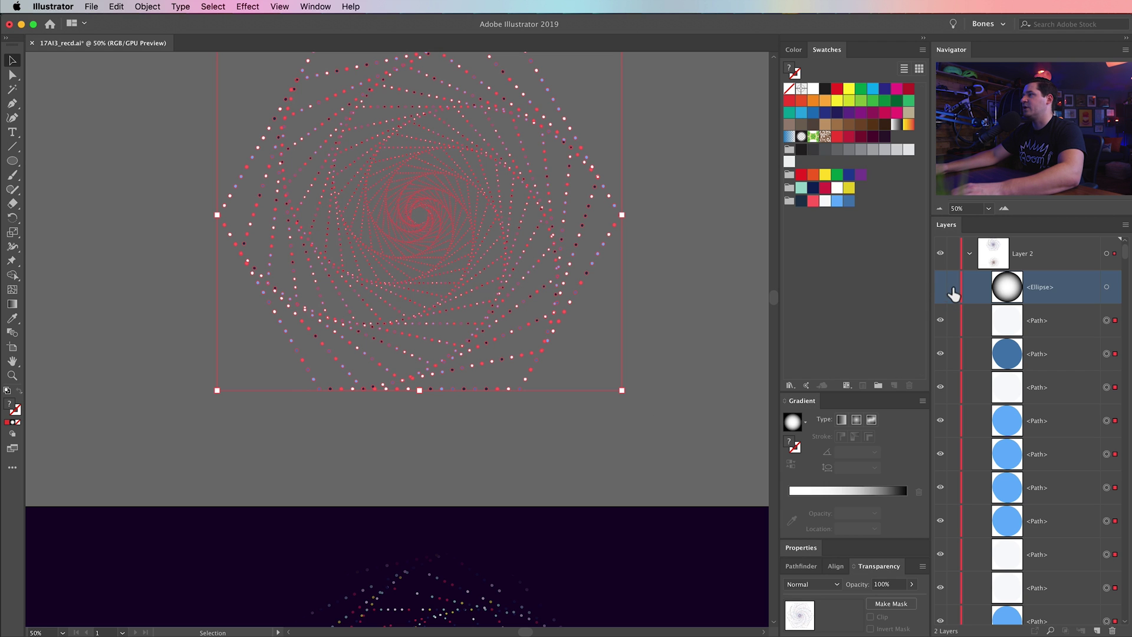
# - Unhide and cut the gradient circle, then group all the recoloured dots
pyautogui.click(941, 289)
pyautogui.click(649, 420)
pyautogui.scroll(3, 678, 422)
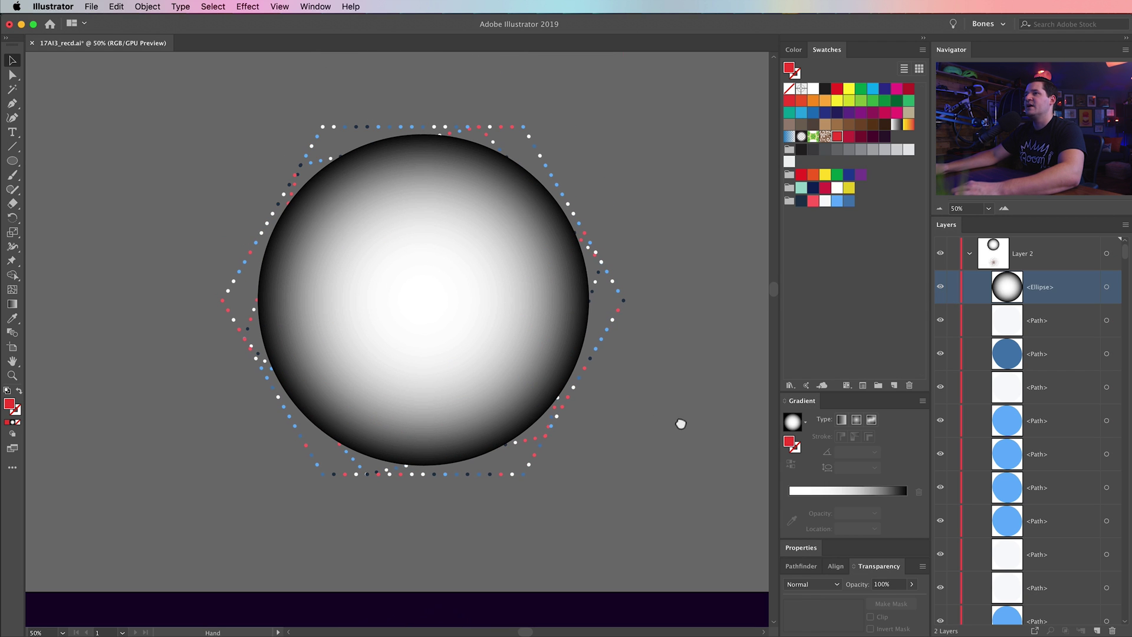
pyautogui.click(398, 256)
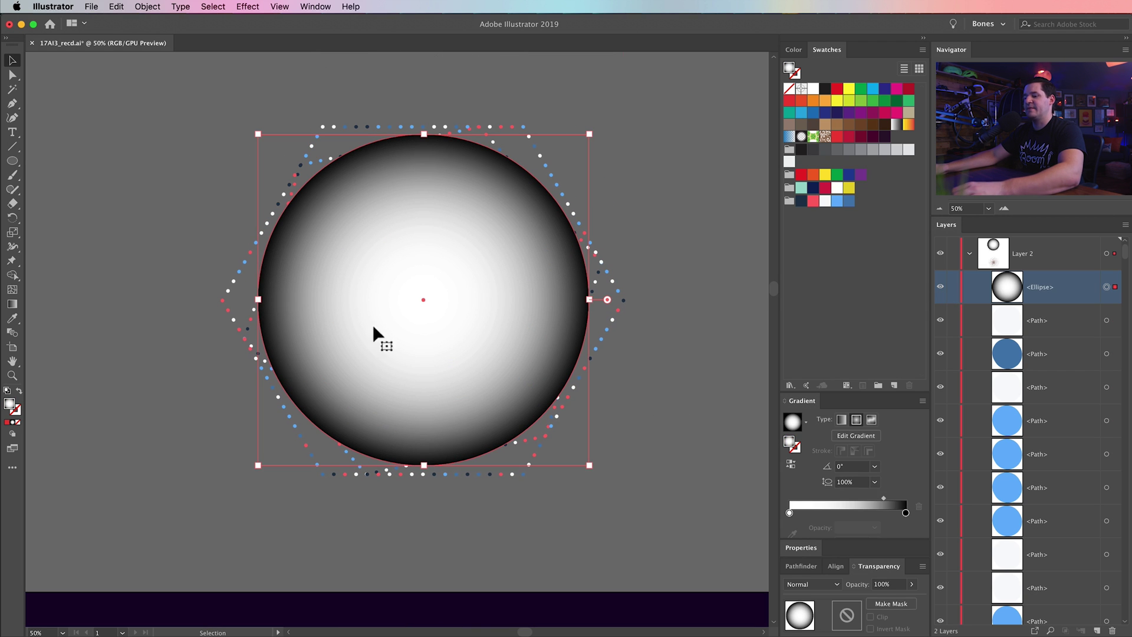
pyautogui.click(115, 6)
pyautogui.click(138, 52)
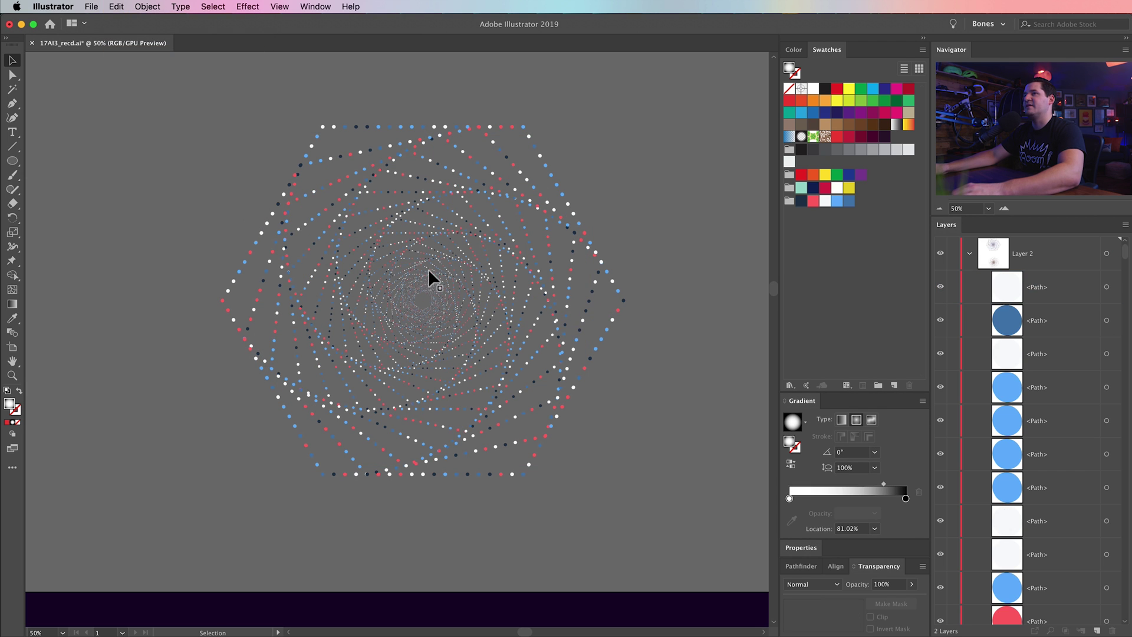
pyautogui.press('super+a')
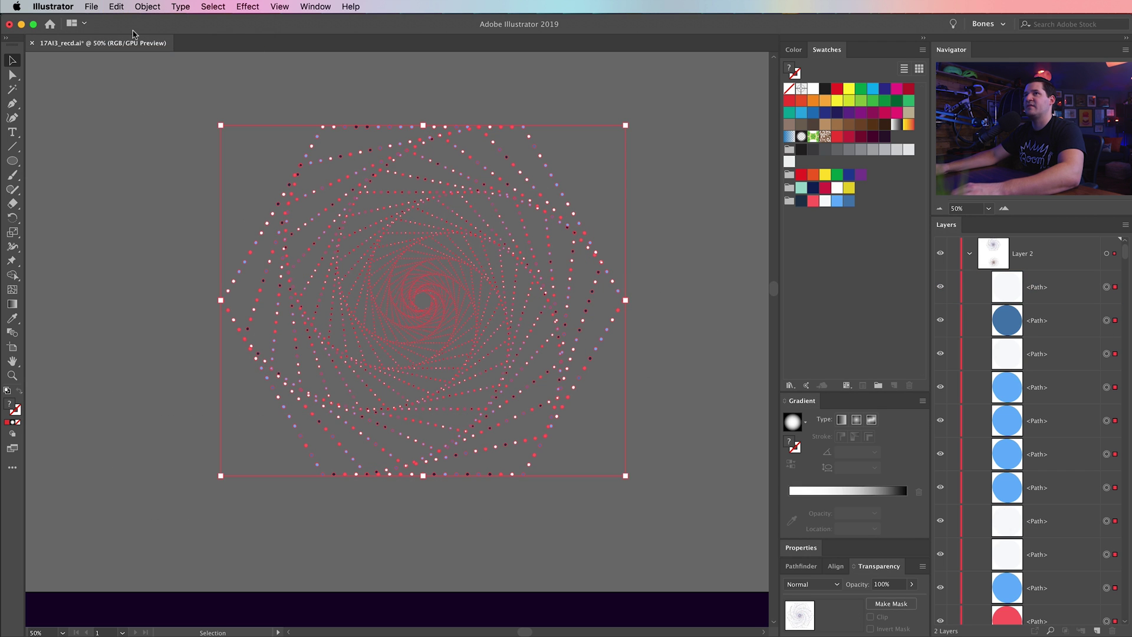
pyautogui.click(148, 6)
pyautogui.click(160, 51)
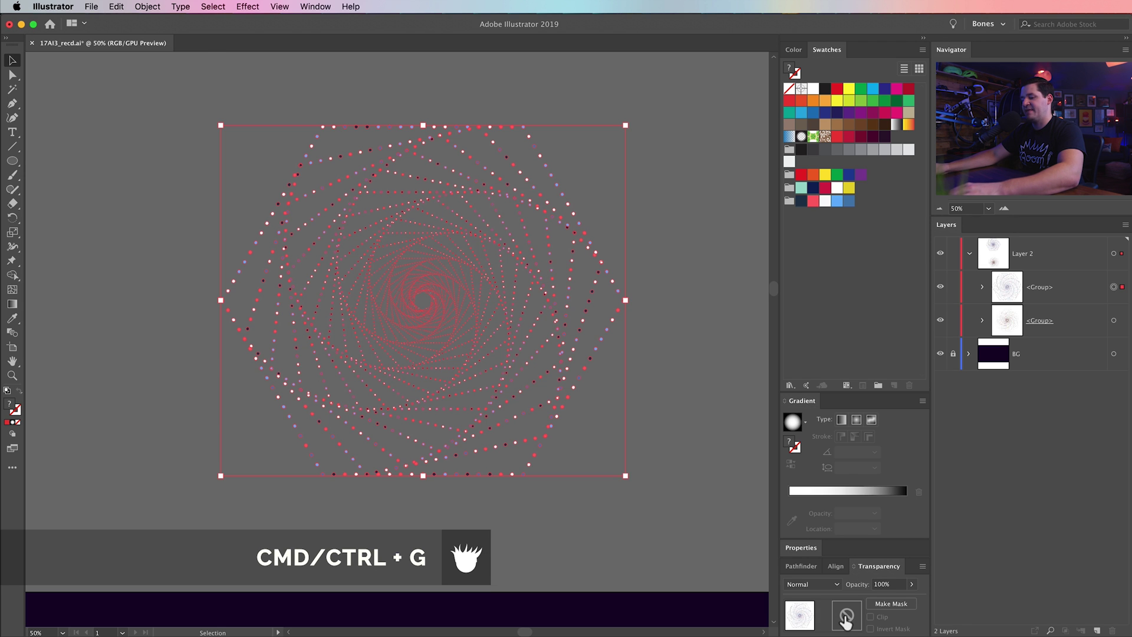
# - Make an opacity mask with the pasted gradient circle, then move the group toward the artboard
pyautogui.click(847, 615)
pyautogui.press('super+f')
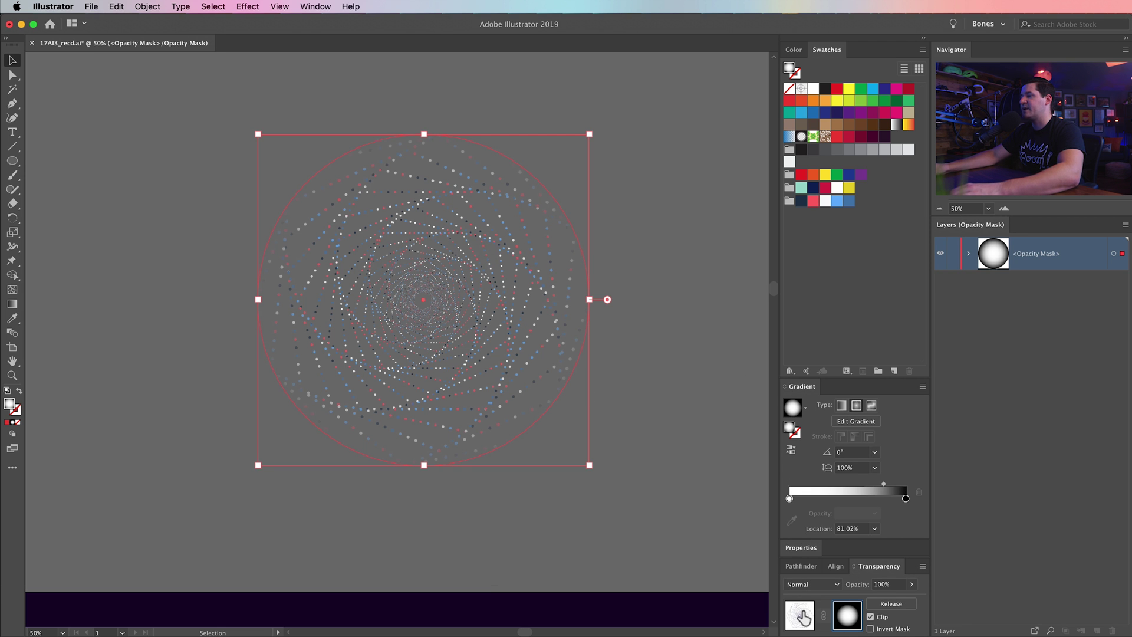
pyautogui.click(803, 616)
pyautogui.click(663, 332)
pyautogui.scroll(-3, 634, 236)
pyautogui.click(548, 197)
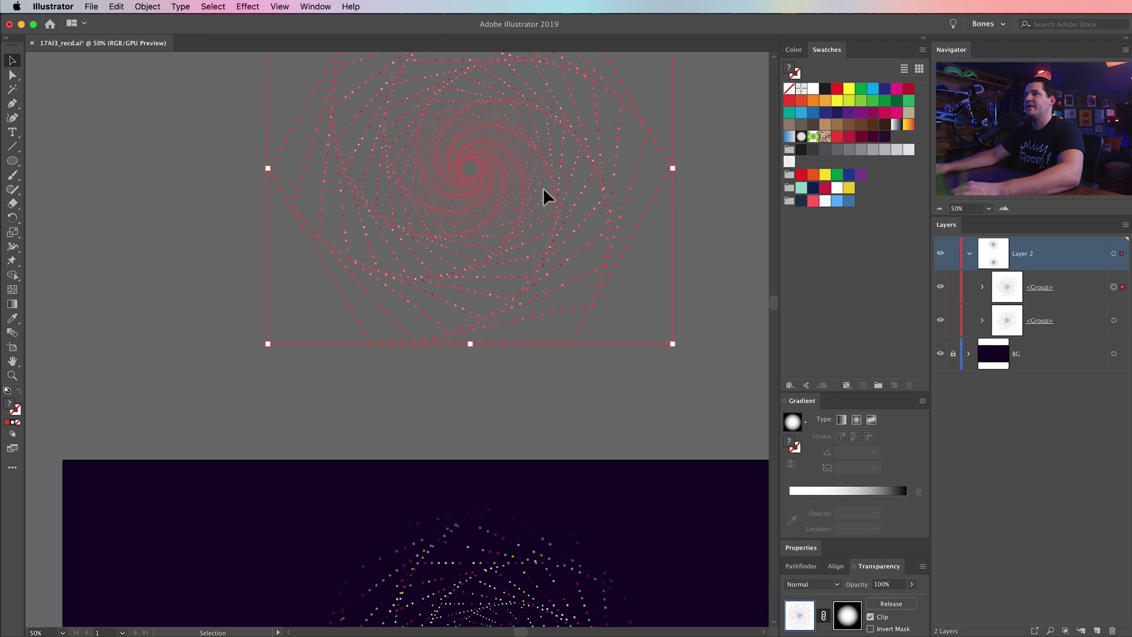
pyautogui.moveTo(548, 197); pyautogui.dragTo(487, 334)
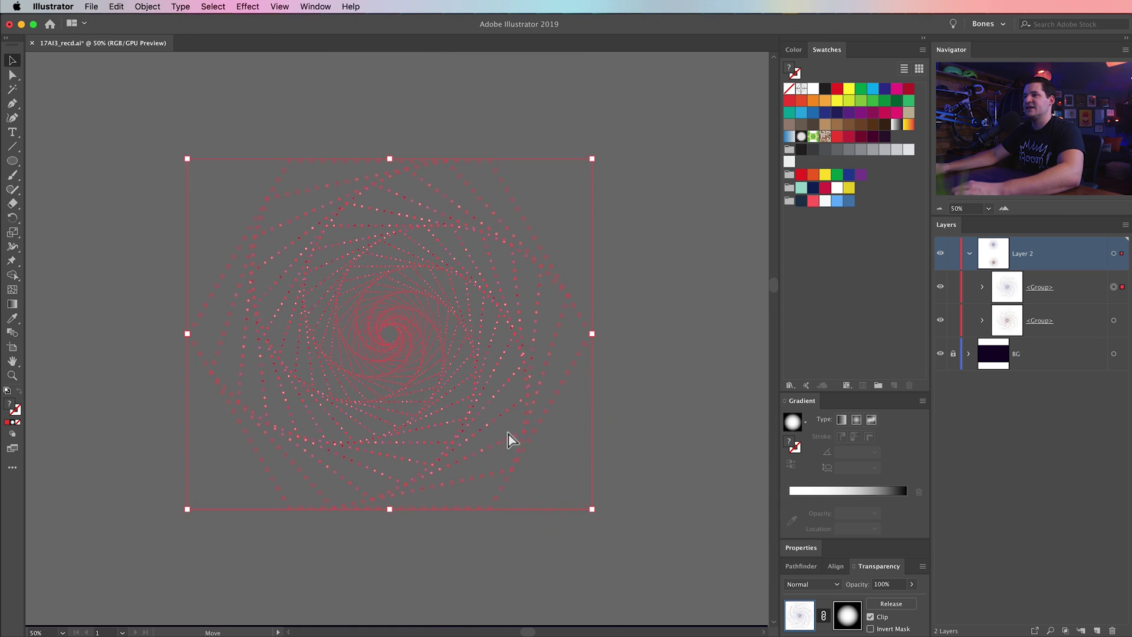
pyautogui.press('super+minus')
# - Move the masked vortex down onto the dark purple artboard
pyautogui.moveTo(473, 374); pyautogui.dragTo(571, 452)
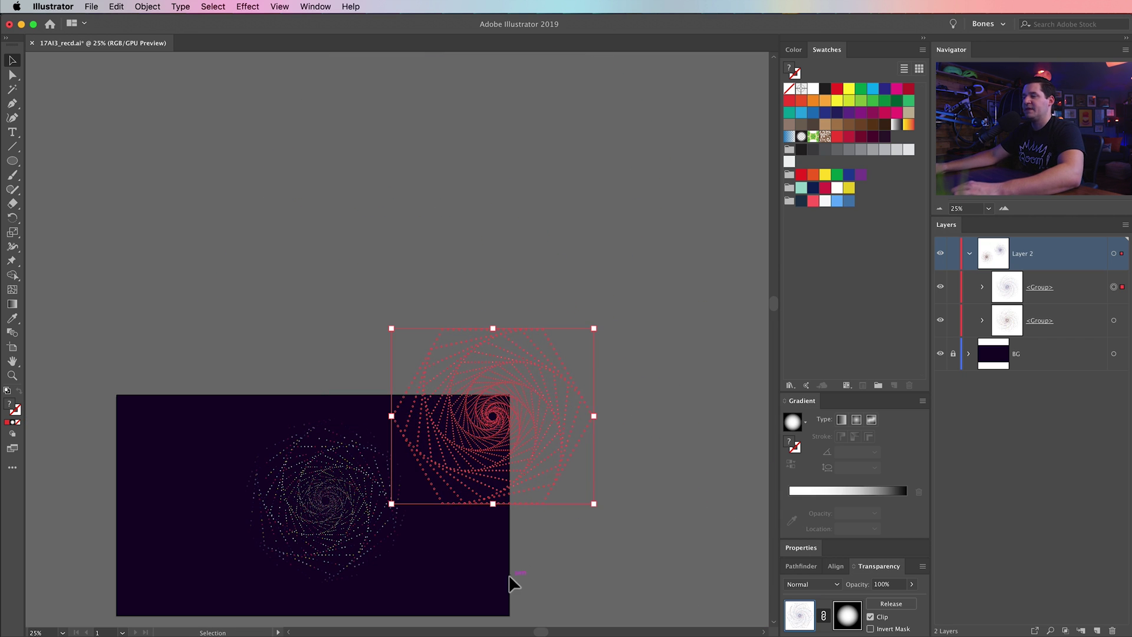
pyautogui.click(526, 544)
pyautogui.moveTo(477, 419); pyautogui.dragTo(494, 499)
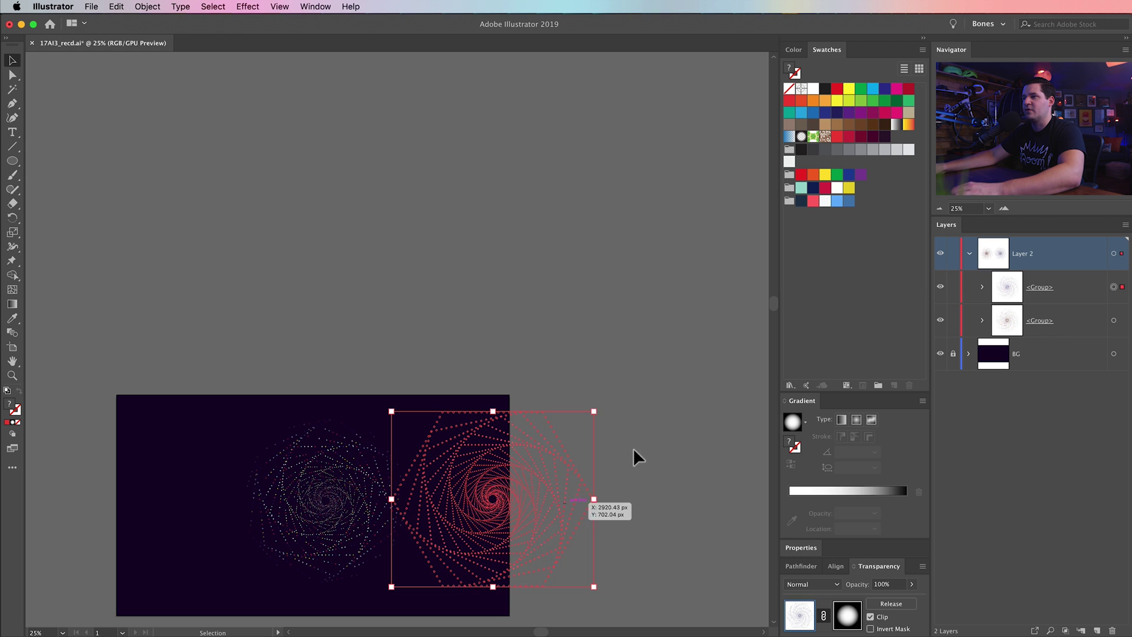
pyautogui.click(244, 384)
# - Vertically centre both vortices and shift the pair left to sit within the artboard
pyautogui.press('super+a')
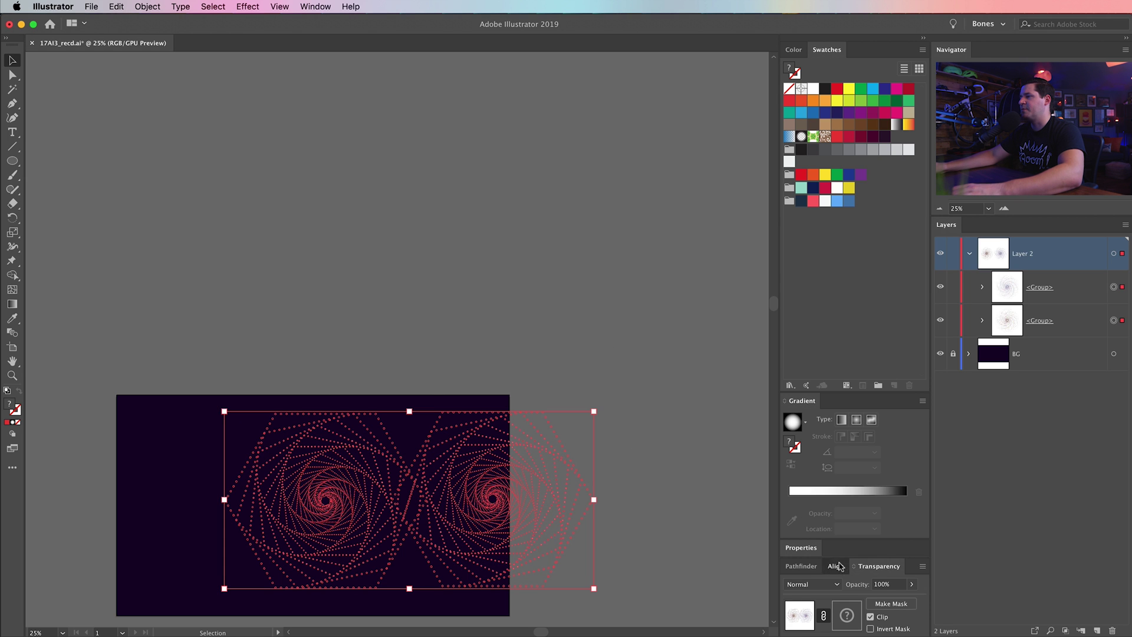
pyautogui.click(837, 566)
pyautogui.click(896, 556)
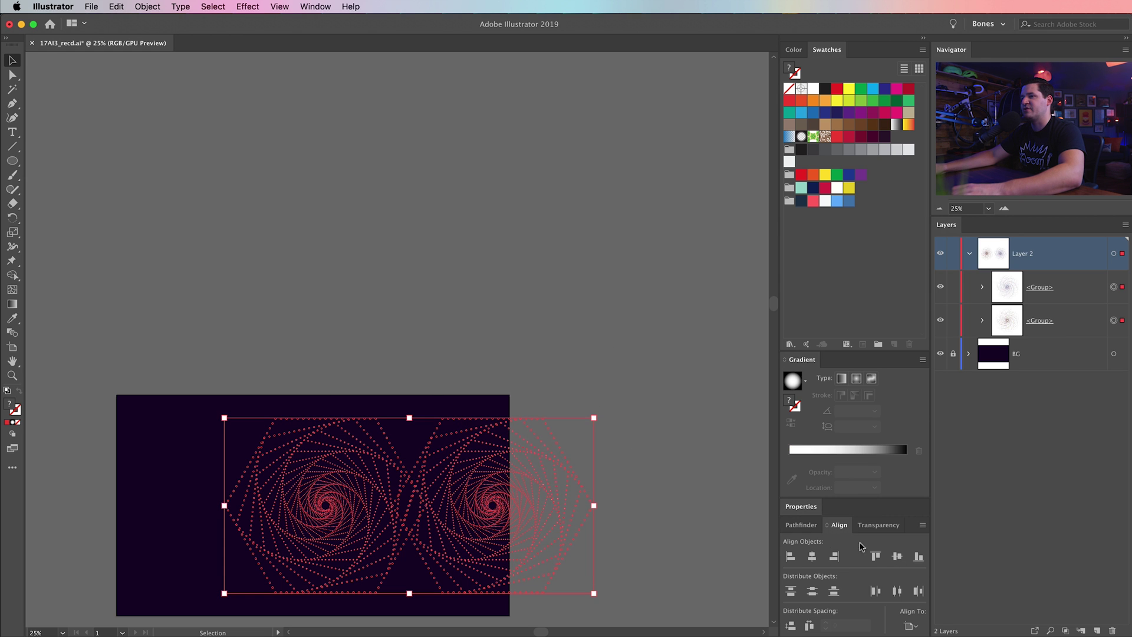
pyautogui.moveTo(485, 516); pyautogui.dragTo(397, 503)
pyautogui.click(539, 412)
pyautogui.moveTo(408, 440); pyautogui.dragTo(497, 342)
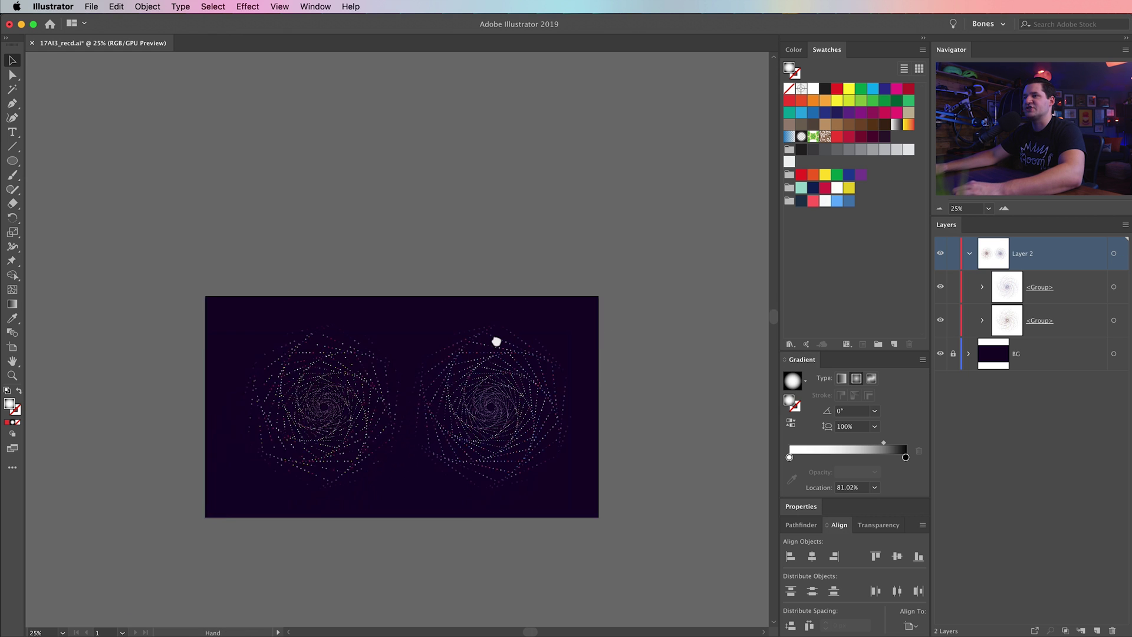
pyautogui.press('z')
pyautogui.click(437, 364)
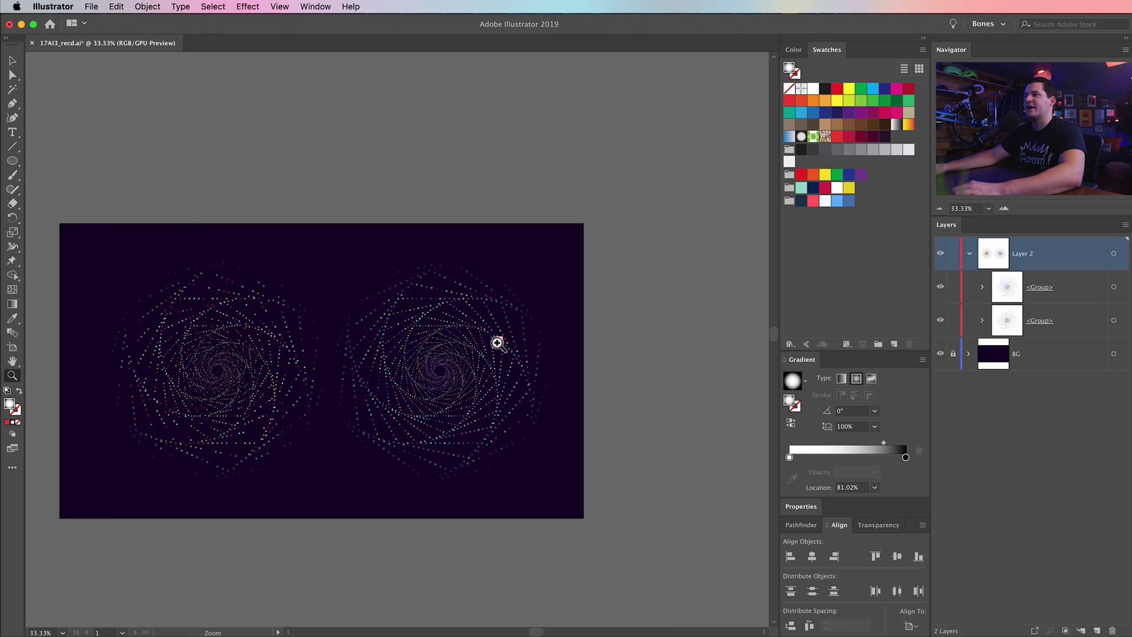
pyautogui.moveTo(497, 343); pyautogui.dragTo(629, 336)
pyautogui.moveTo(539, 341); pyautogui.dragTo(490, 317)
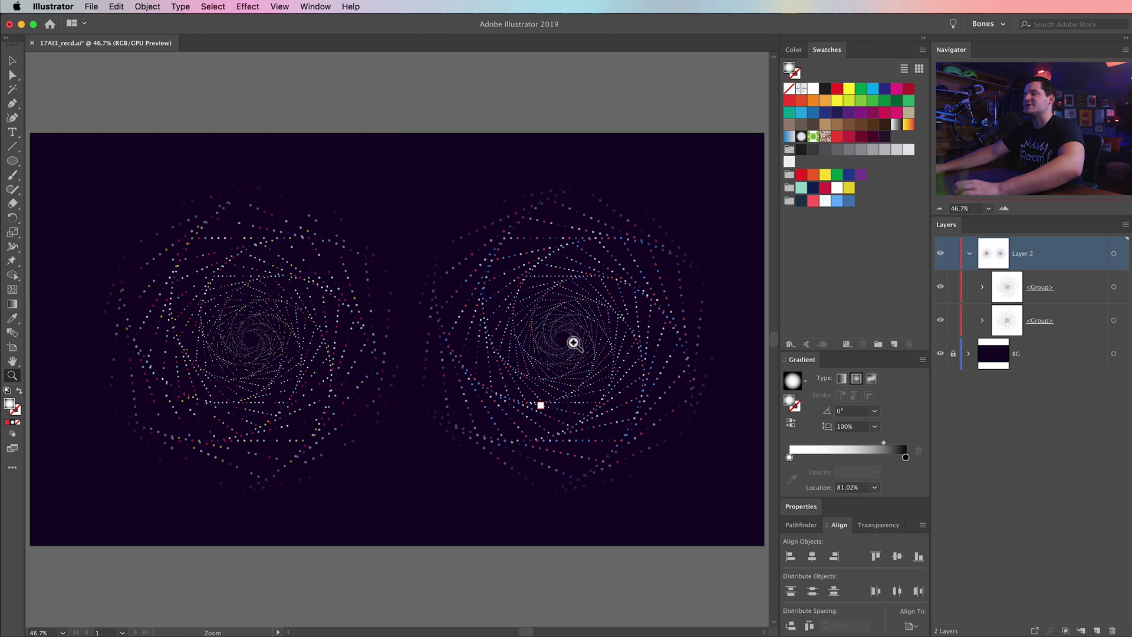
pyautogui.press('v')
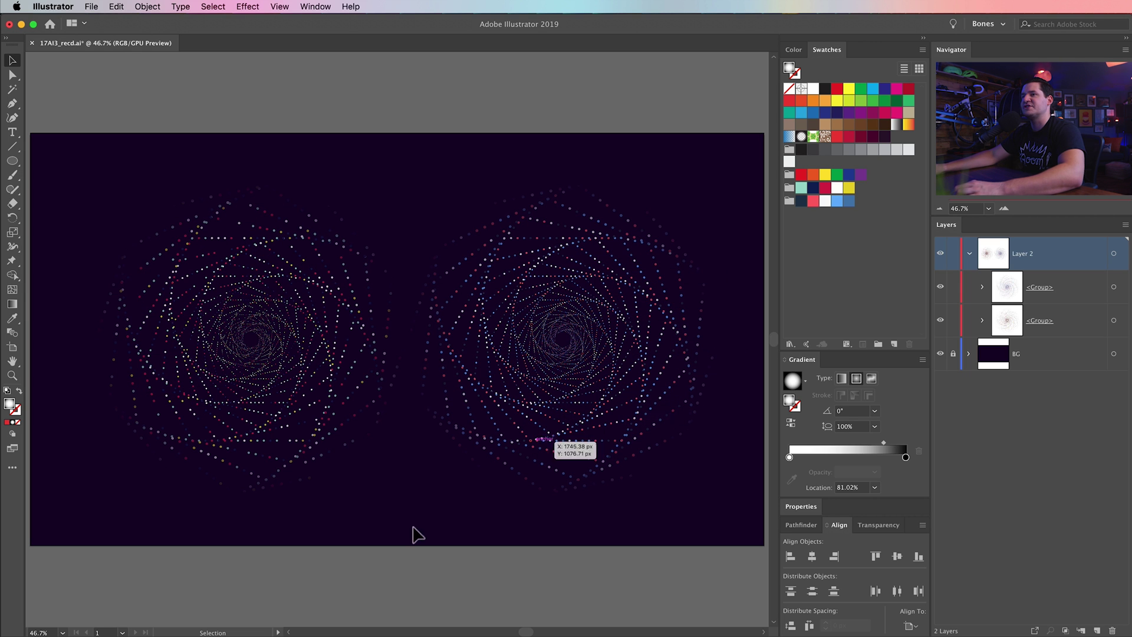
pyautogui.moveTo(557, 332); pyautogui.dragTo(671, 290)
pyautogui.press('super+0')
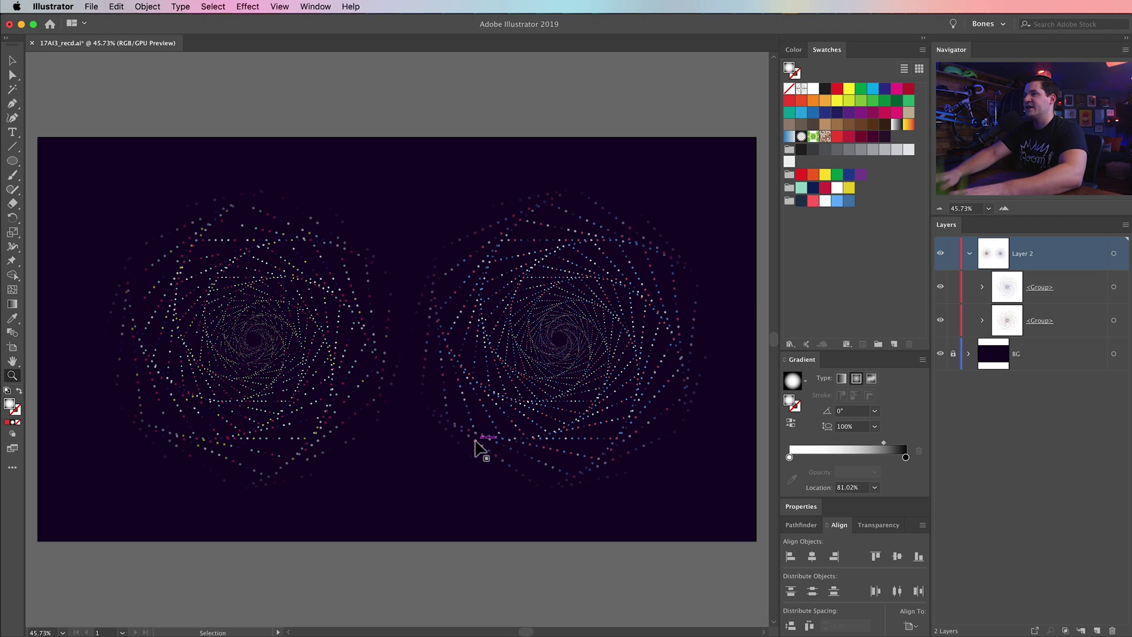
pyautogui.moveTo(502, 401); pyautogui.dragTo(497, 404)
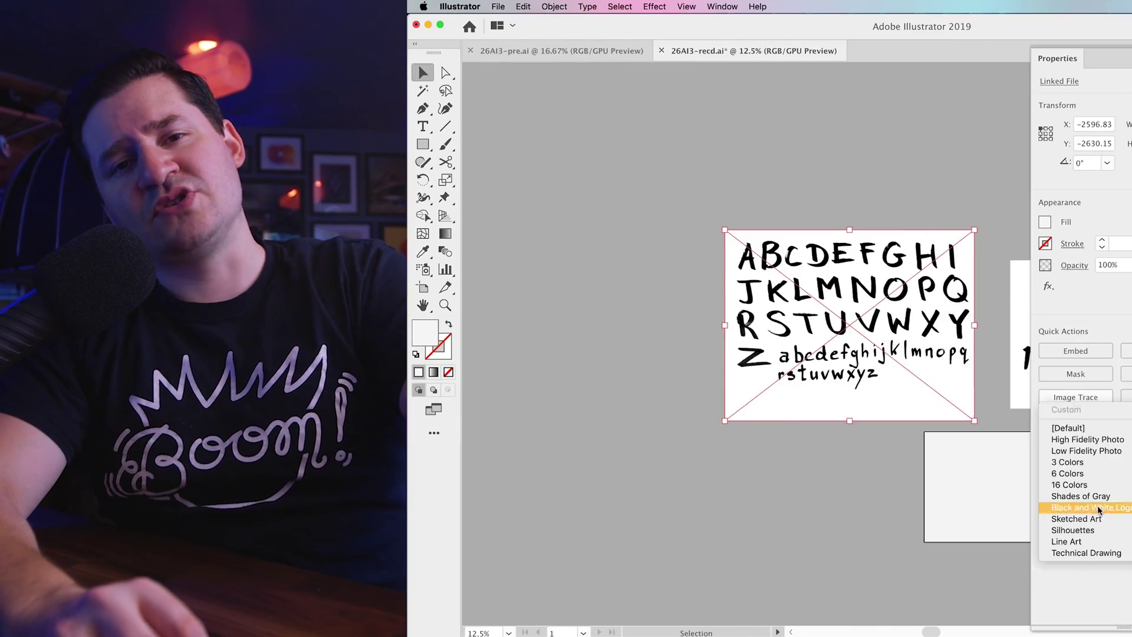
# - Trace the letter sheet as black-and-white artwork and deselect the traced letters
pyautogui.click(1099, 507)
pyautogui.click(712, 590)
pyautogui.hscroll(5, 841, 372)
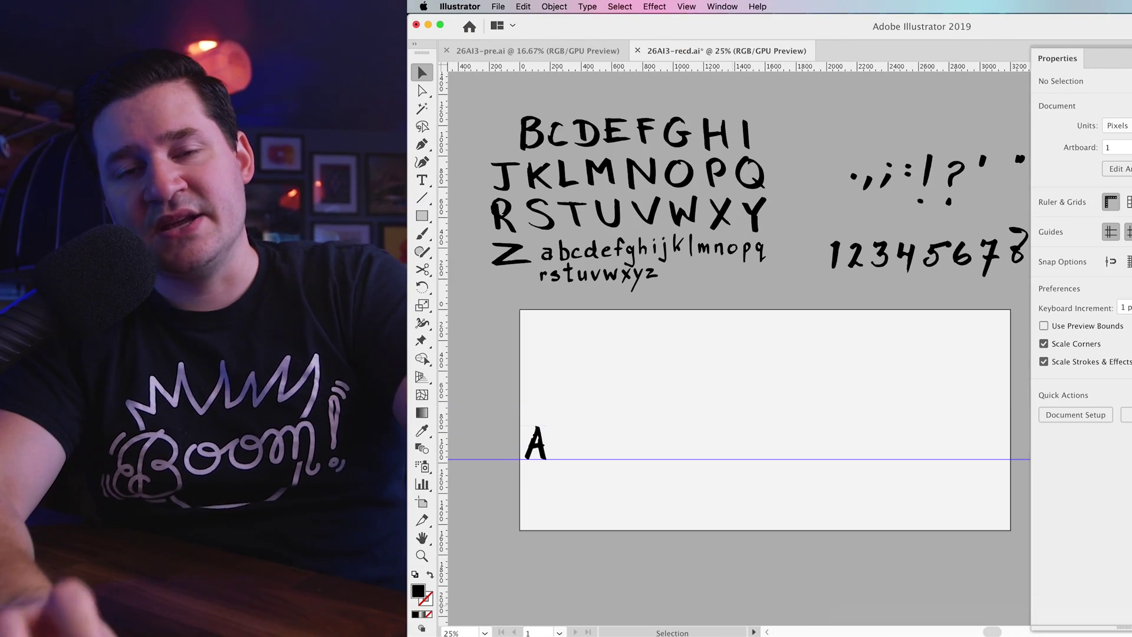
# - Drag the uppercase letters after A onto the guide line, through K and beyond
pyautogui.moveTo(563, 133); pyautogui.dragTo(596, 443)
pyautogui.moveTo(589, 131); pyautogui.dragTo(655, 443)
pyautogui.moveTo(645, 131); pyautogui.dragTo(687, 444)
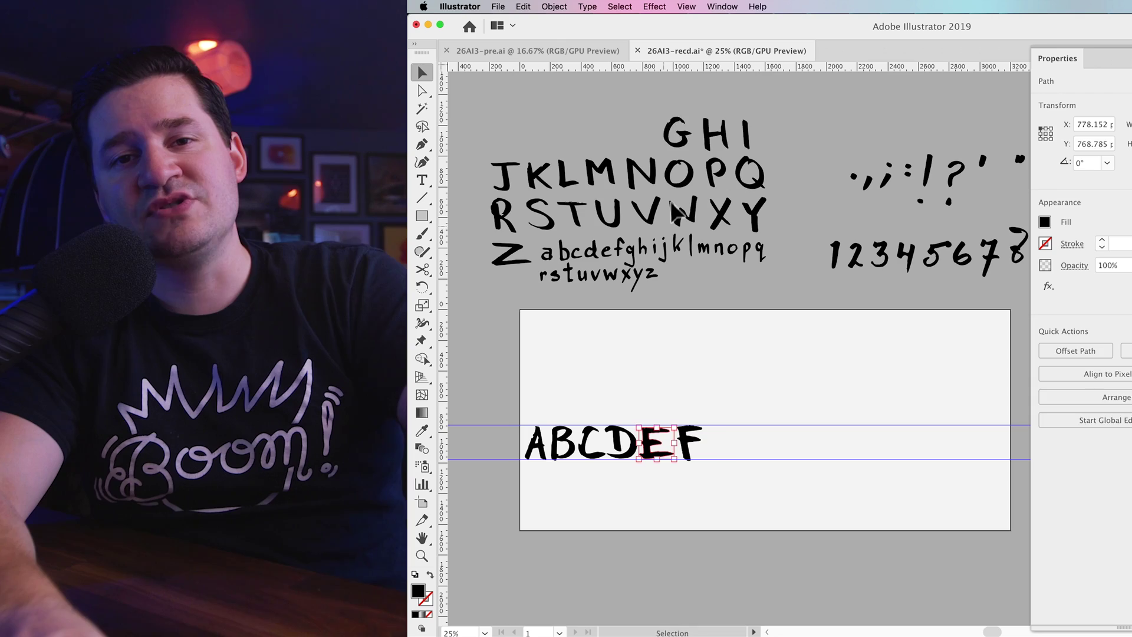
pyautogui.moveTo(716, 132); pyautogui.dragTo(764, 444)
pyautogui.moveTo(746, 132); pyautogui.dragTo(787, 443)
pyautogui.moveTo(501, 174); pyautogui.dragTo(811, 443)
pyautogui.moveTo(534, 174); pyautogui.dragTo(847, 443)
pyautogui.moveTo(571, 174); pyautogui.dragTo(890, 444)
# - Place the remaining uppercase letters on the line, ending with Z
pyautogui.hscroll(3, 767, 384)
pyautogui.moveTo(713, 174); pyautogui.dragTo(920, 413)
pyautogui.moveTo(531, 194); pyautogui.dragTo(943, 413)
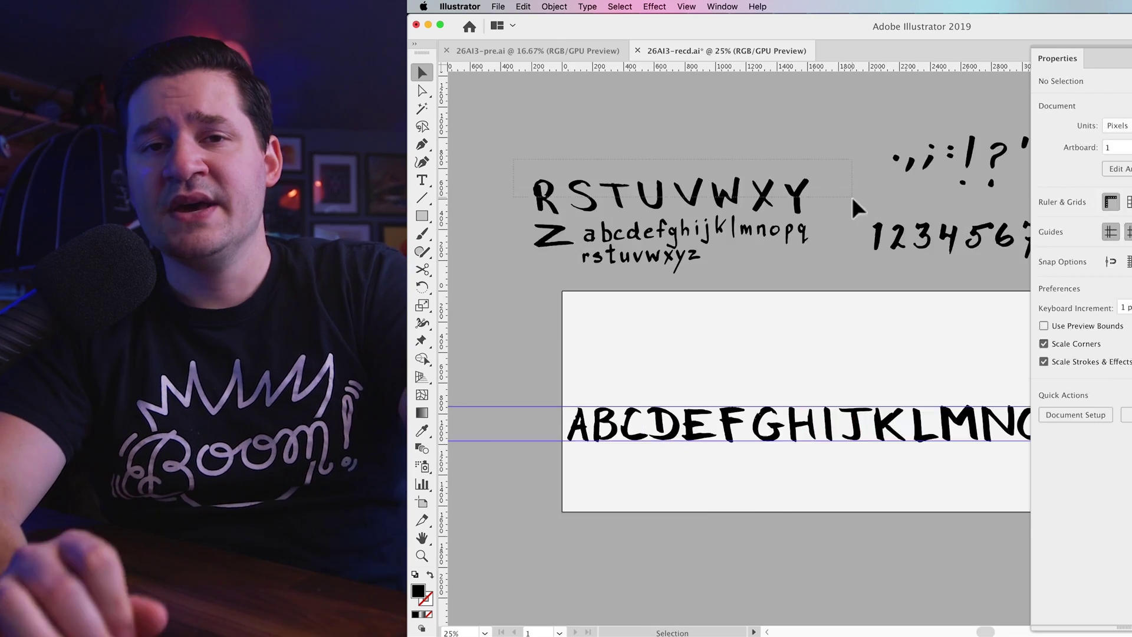
pyautogui.press('super+equal')
pyautogui.moveTo(679, 135); pyautogui.dragTo(826, 377)
pyautogui.moveTo(519, 254); pyautogui.dragTo(894, 360)
pyautogui.press('super+minus')
pyautogui.press('super+minus')
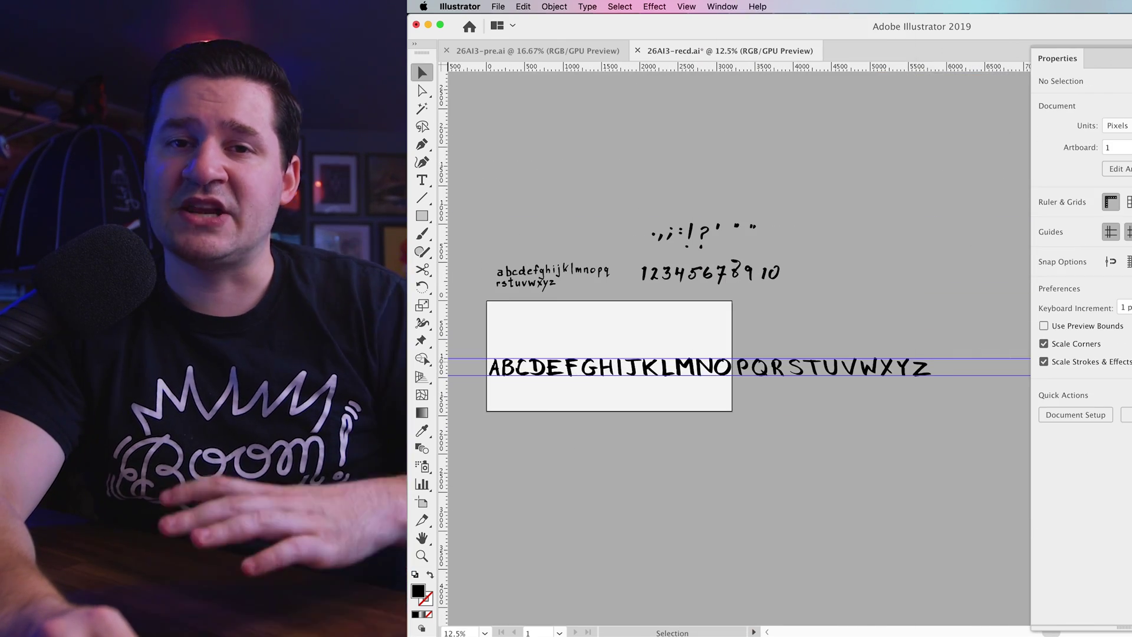
# - Select the whole uppercase row and drop it into Fontself Maker as glyphs
pyautogui.press('super+minus')
pyautogui.press('super+a')
pyautogui.press('super+equal')
pyautogui.moveTo(590, 344); pyautogui.dragTo(1002, 307)
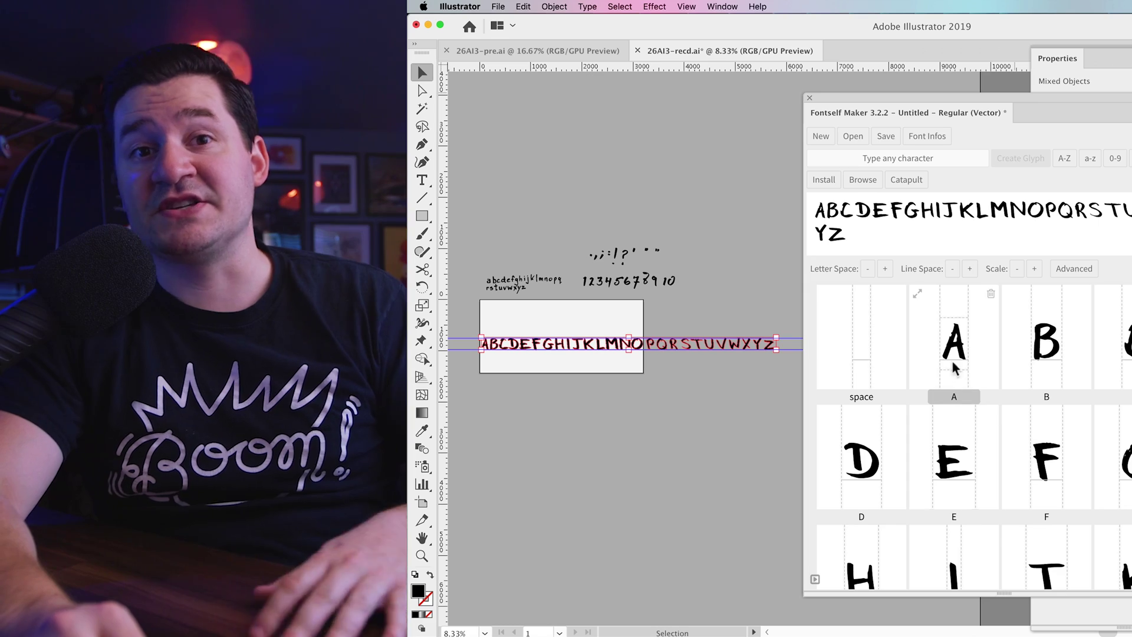
# - Line up the lowercase letters along the artboard baseline, from abcde onward
pyautogui.press('super+equal')
pyautogui.press('super+equal')
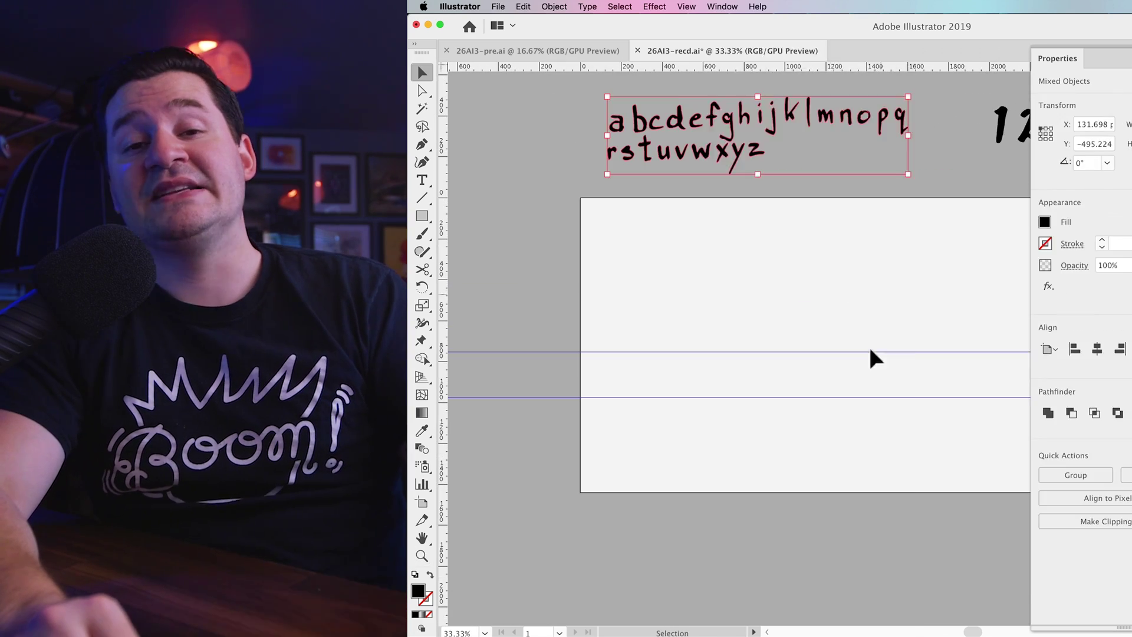
pyautogui.moveTo(678, 147); pyautogui.dragTo(625, 392)
pyautogui.press('super+equal')
pyautogui.moveTo(885, 177); pyautogui.dragTo(955, 424)
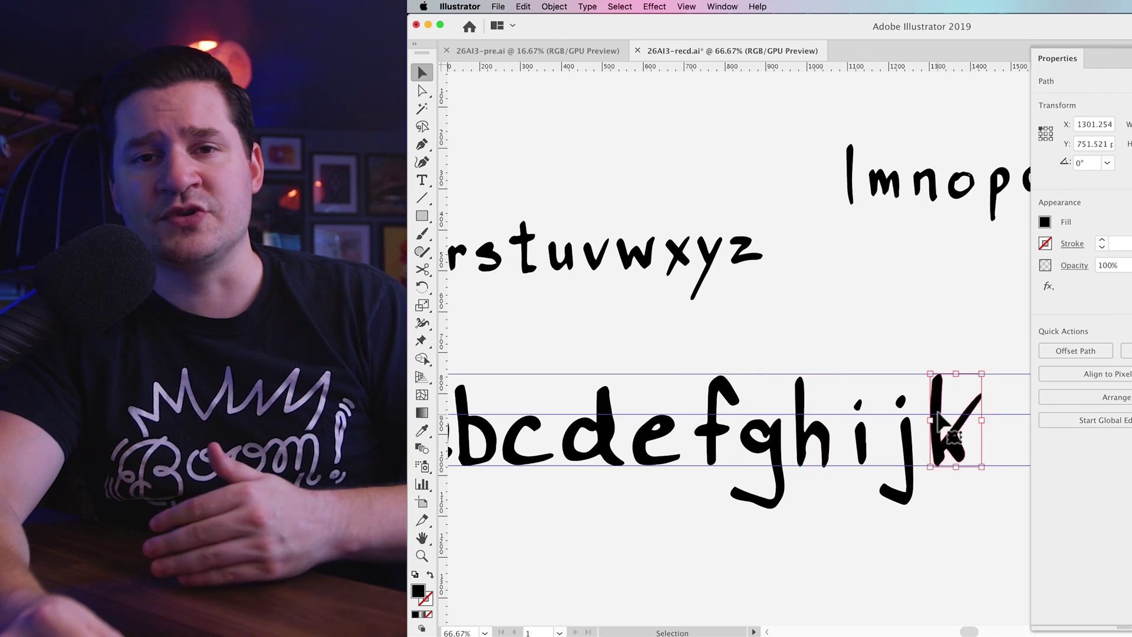
pyautogui.moveTo(943, 177); pyautogui.dragTo(982, 354)
pyautogui.hscroll(10, 737, 413)
pyautogui.click(858, 445)
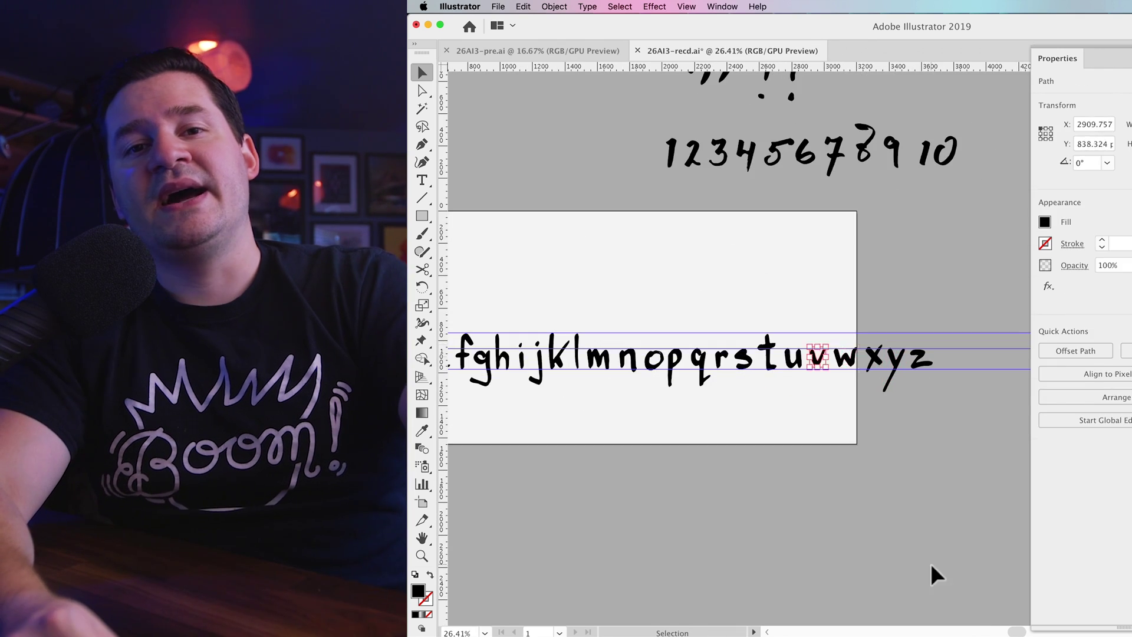
pyautogui.press('super+minus')
pyautogui.click(781, 503)
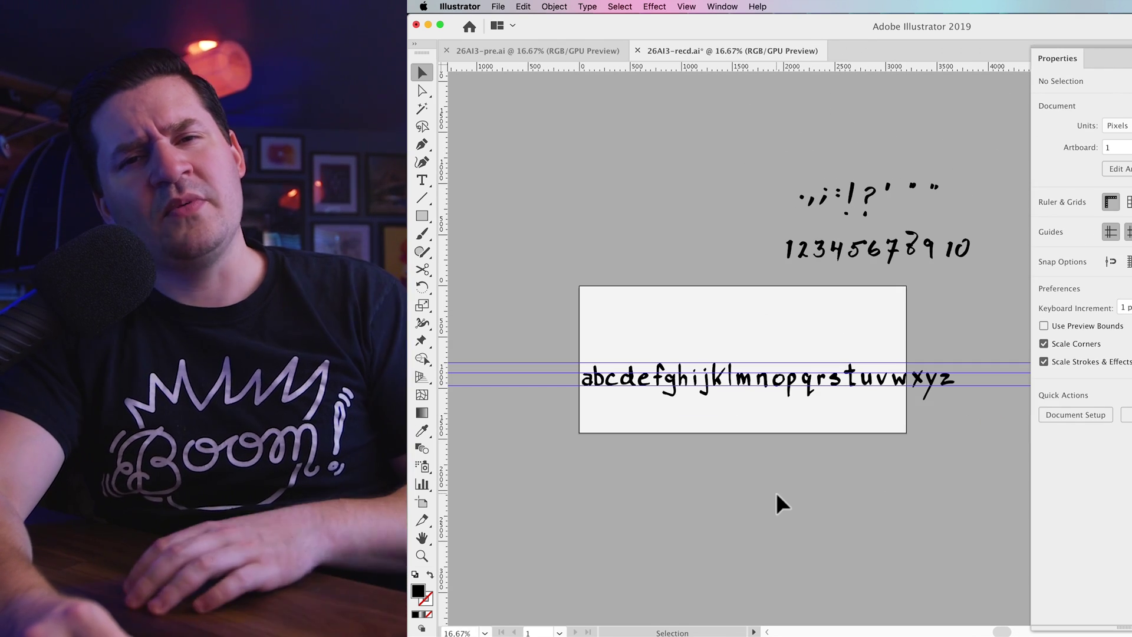
# - Reopen the Fontself Maker panel and start naming the new font
pyautogui.click(722, 7)
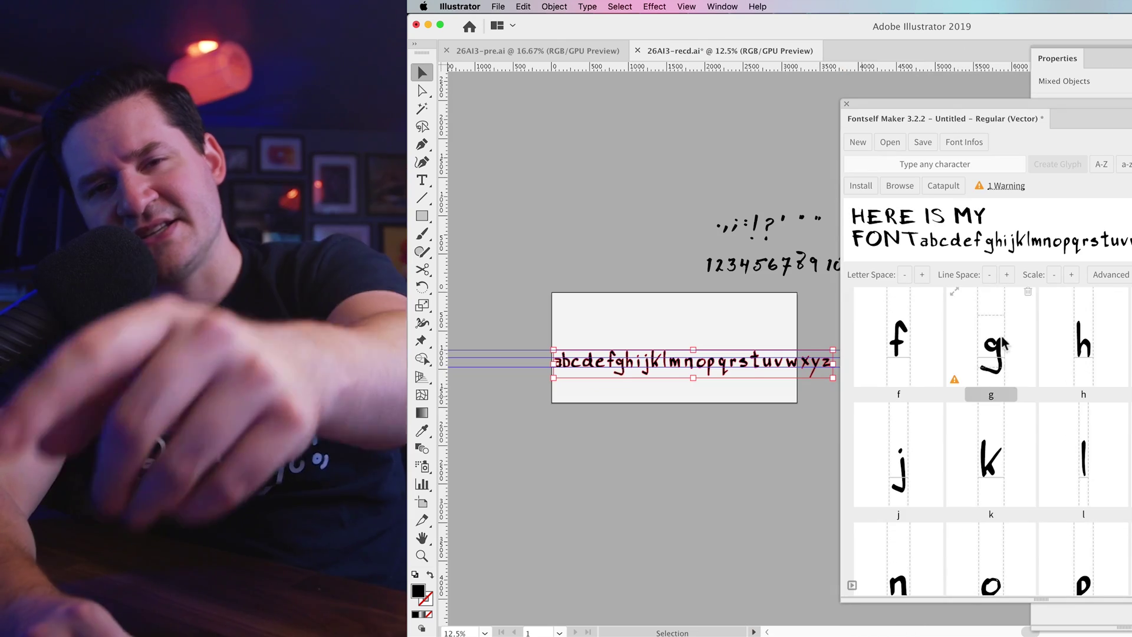
pyautogui.scroll(-5, 1078, 481)
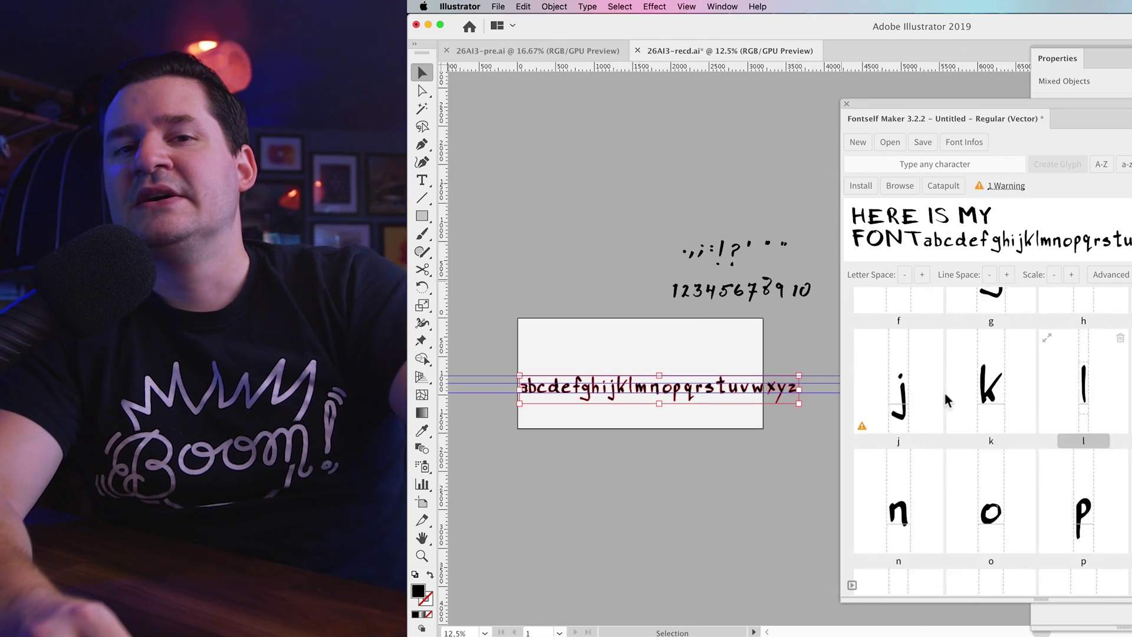
pyautogui.click(861, 185)
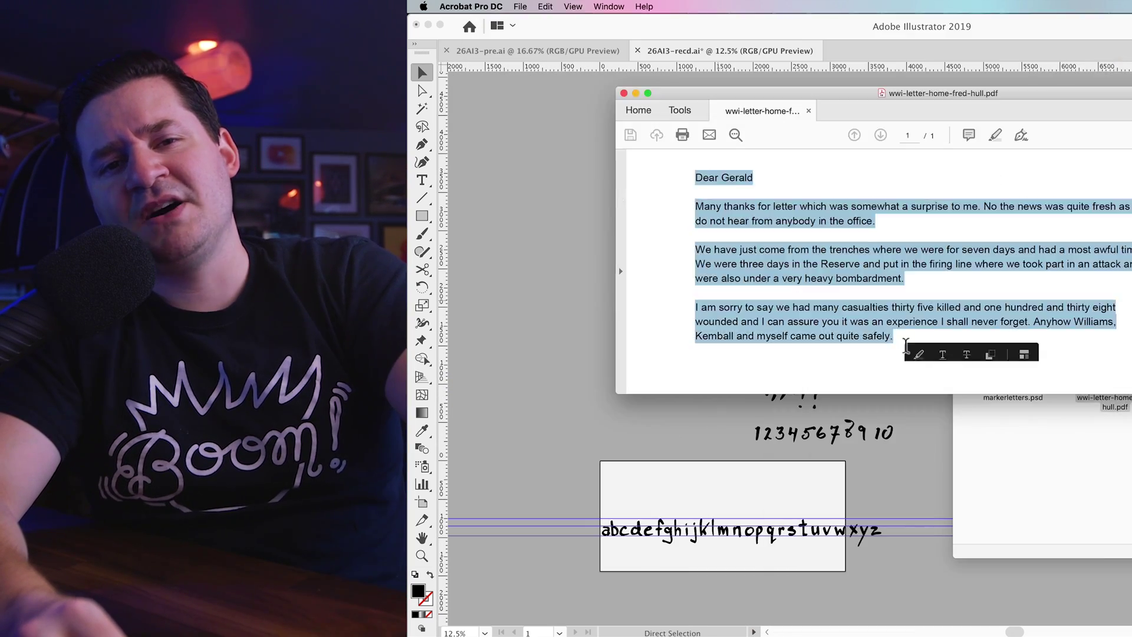